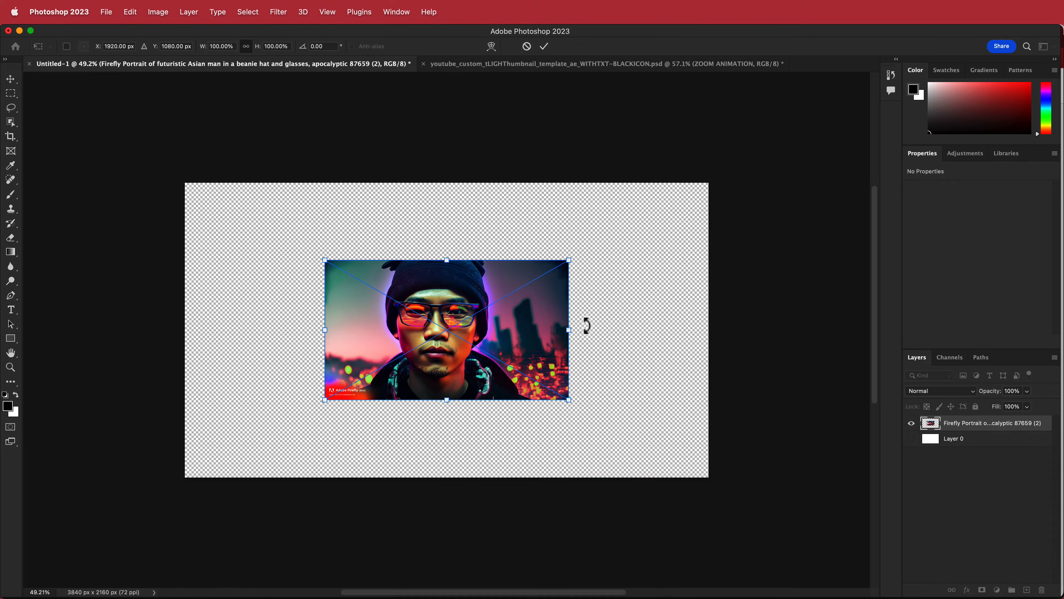
# Scale the placed portrait up to about 214% so it fills the whole canvas, and commit the transform.
pyautogui.moveTo(569, 331); pyautogui.dragTo(708, 335)
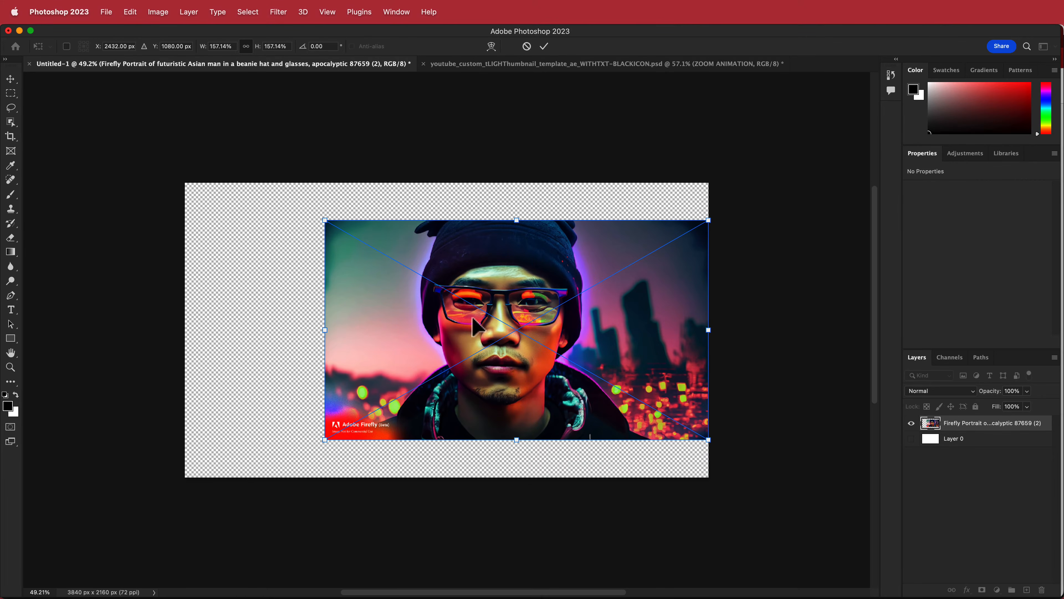
pyautogui.moveTo(325, 328); pyautogui.dragTo(187, 332)
pyautogui.moveTo(437, 289); pyautogui.dragTo(438, 292)
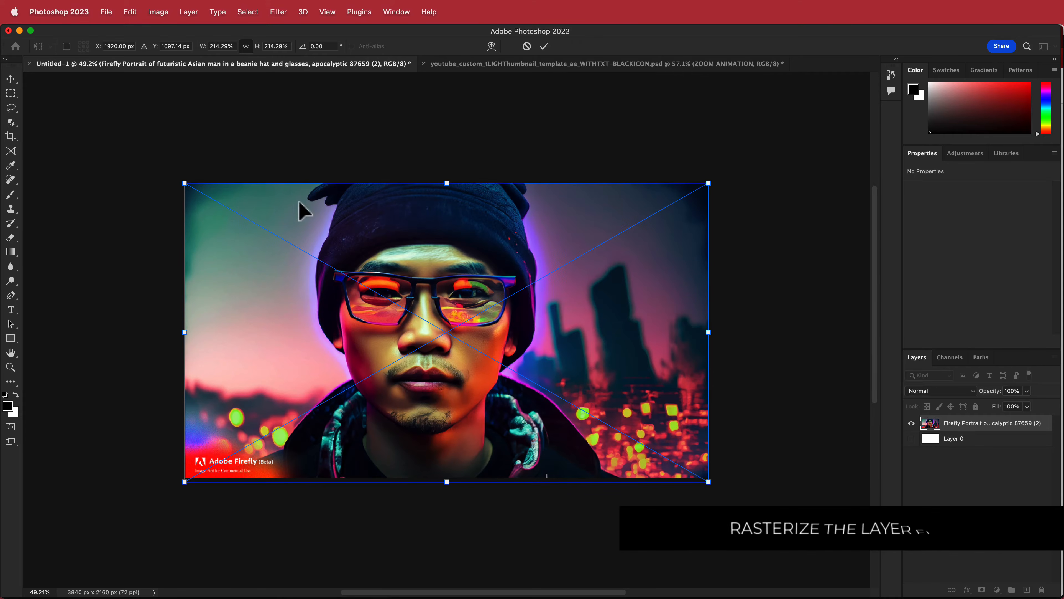
pyautogui.press('Return')
# Rasterize the Firefly portrait smart object layer.
pyautogui.press('m')
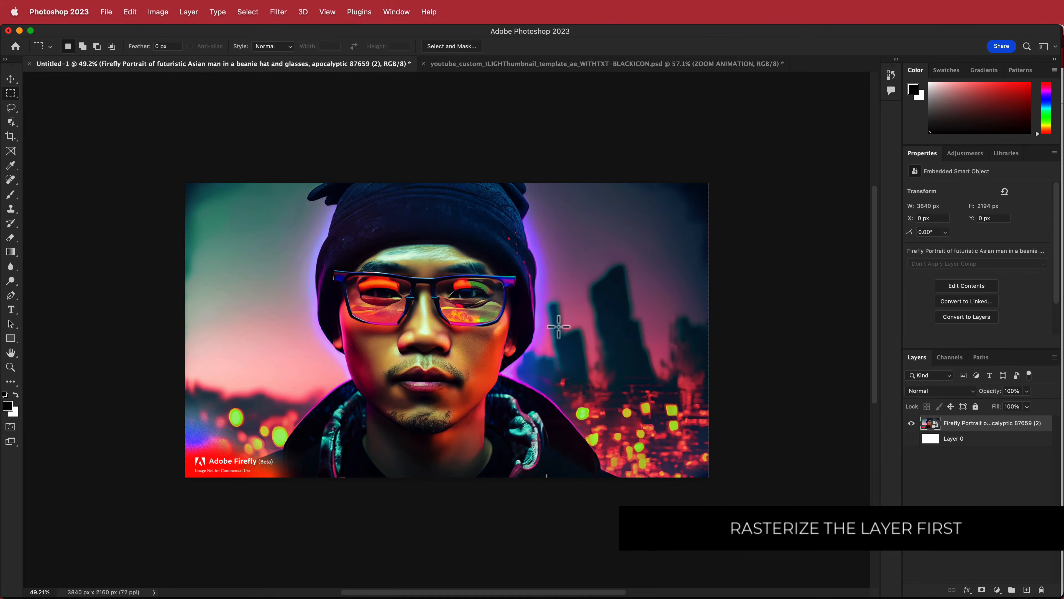
pyautogui.rightClick(1003, 425)
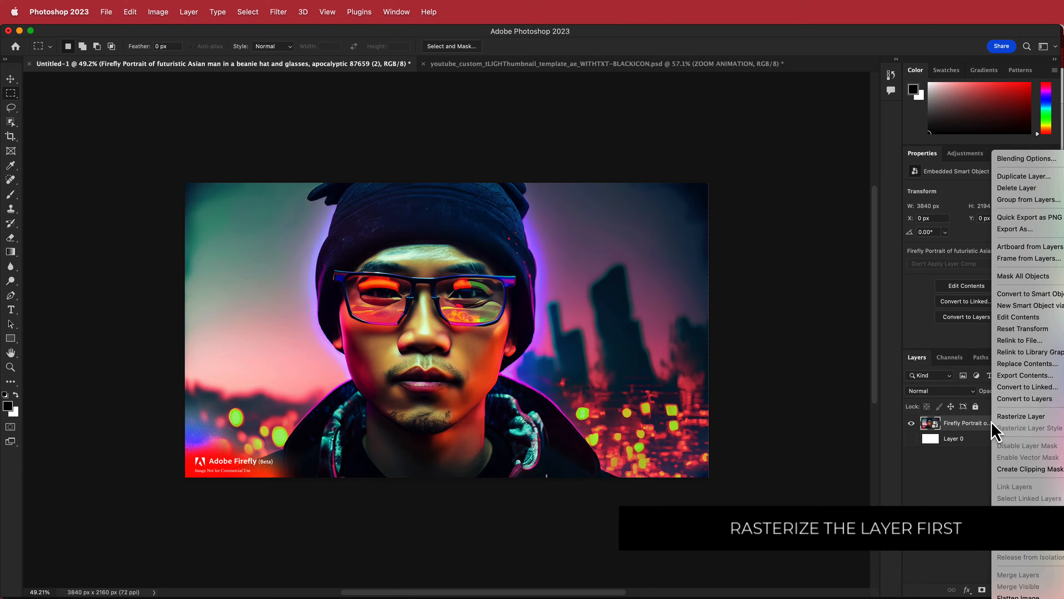
pyautogui.click(1020, 418)
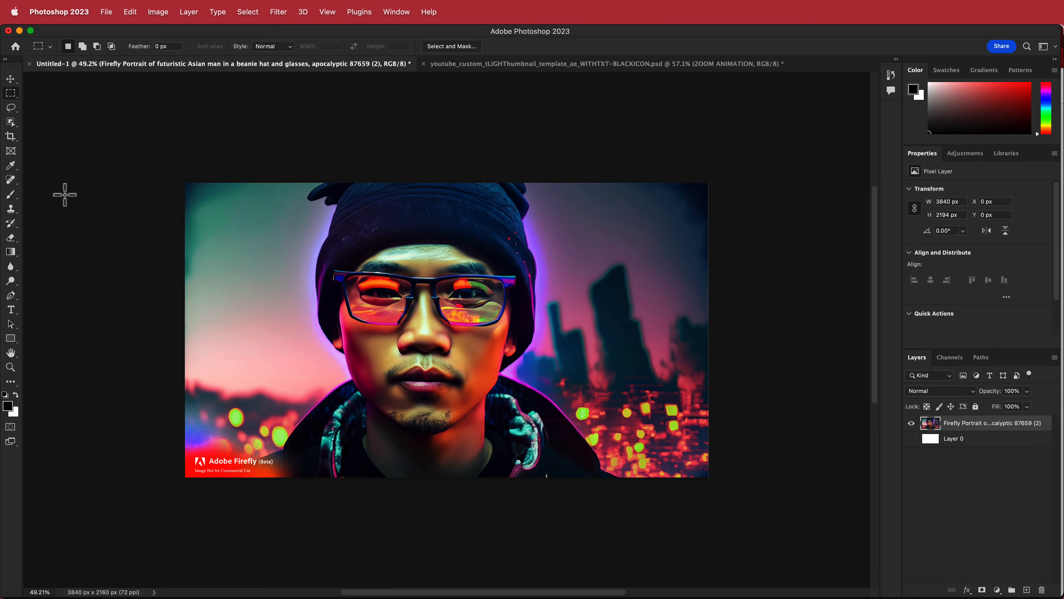
# Select the Adobe Firefly watermark with a marquee about 700 x 341 px and remove it with Content-Aware Fill.
pyautogui.moveTo(184, 431); pyautogui.dragTo(280, 496)
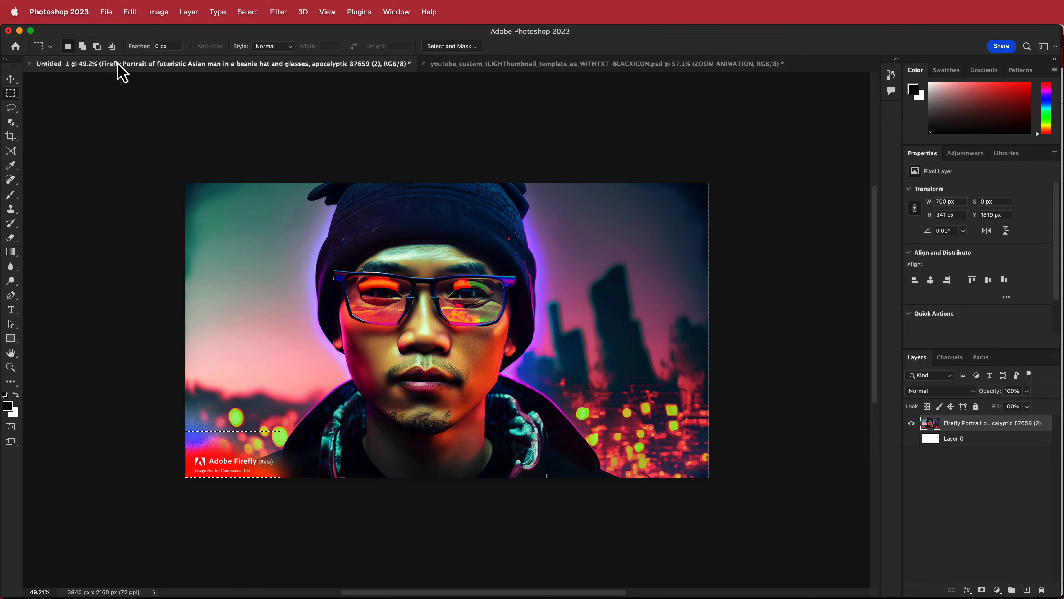
pyautogui.click(130, 12)
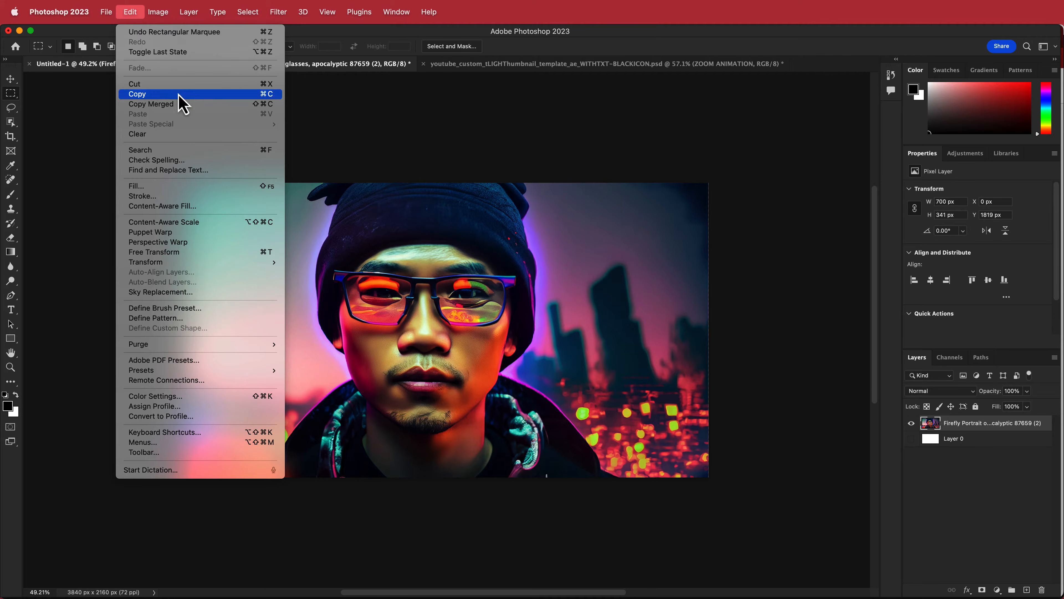
pyautogui.click(192, 209)
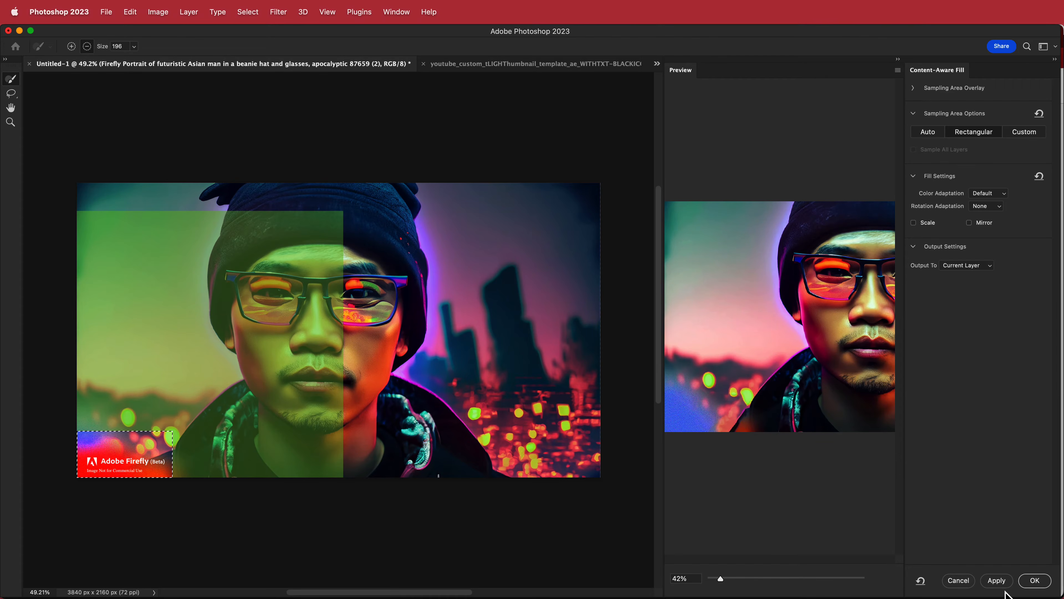
pyautogui.click(1000, 584)
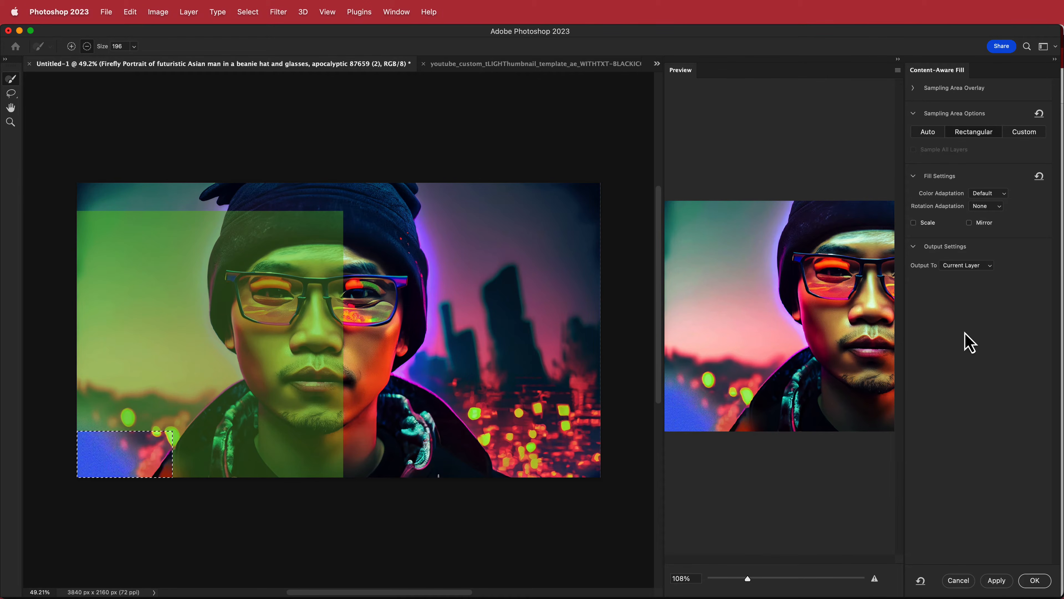
pyautogui.click(1034, 580)
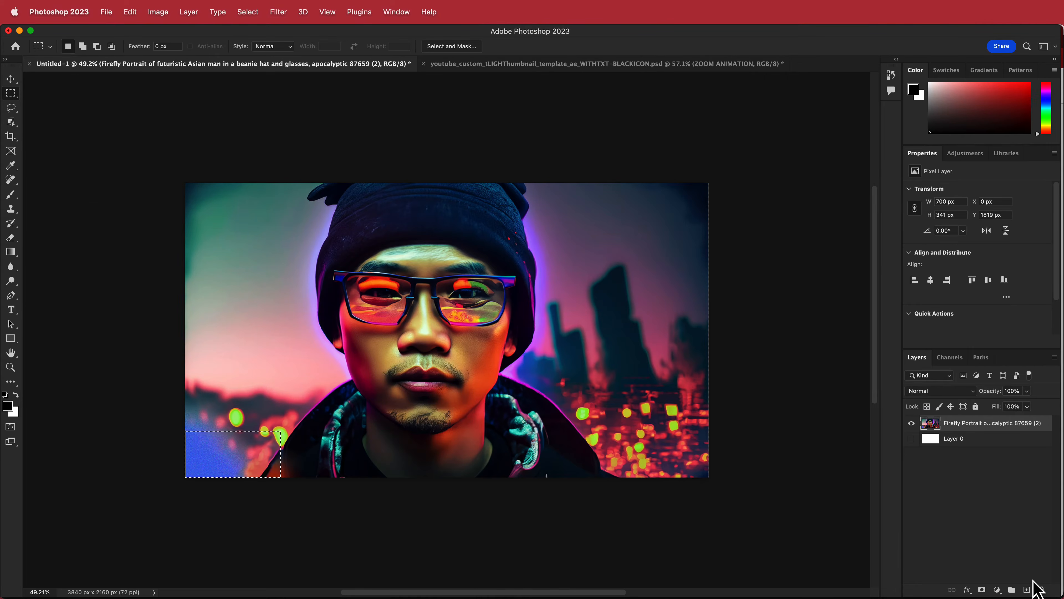
pyautogui.click(116, 117)
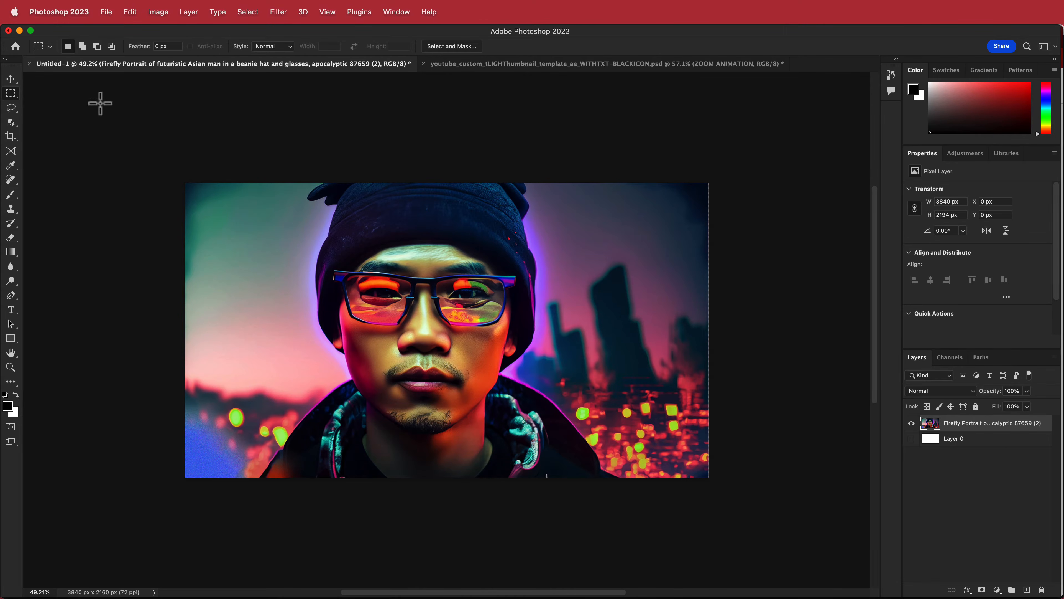
# Select the man with the Object Selection tool and copy him to a new layer, checking the cutout without its background.
pyautogui.click(12, 123)
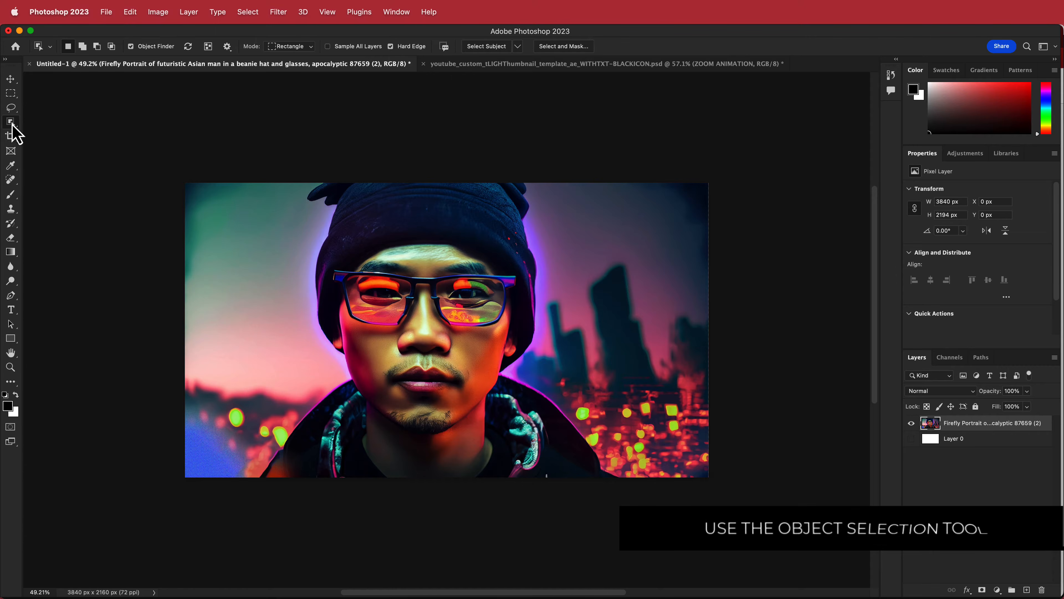
pyautogui.rightClick(13, 126)
pyautogui.click(63, 124)
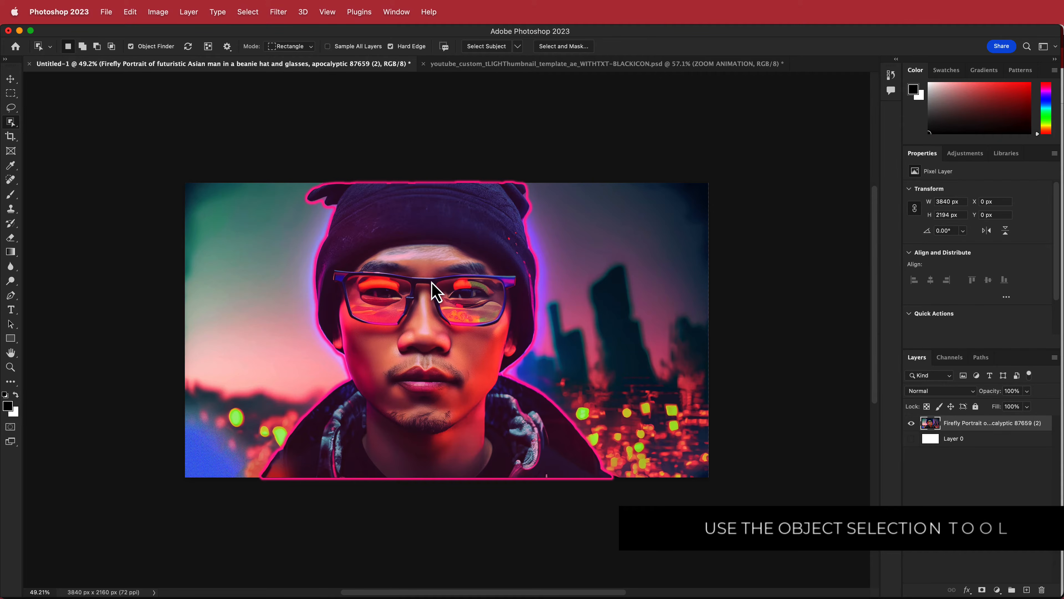
pyautogui.click(436, 289)
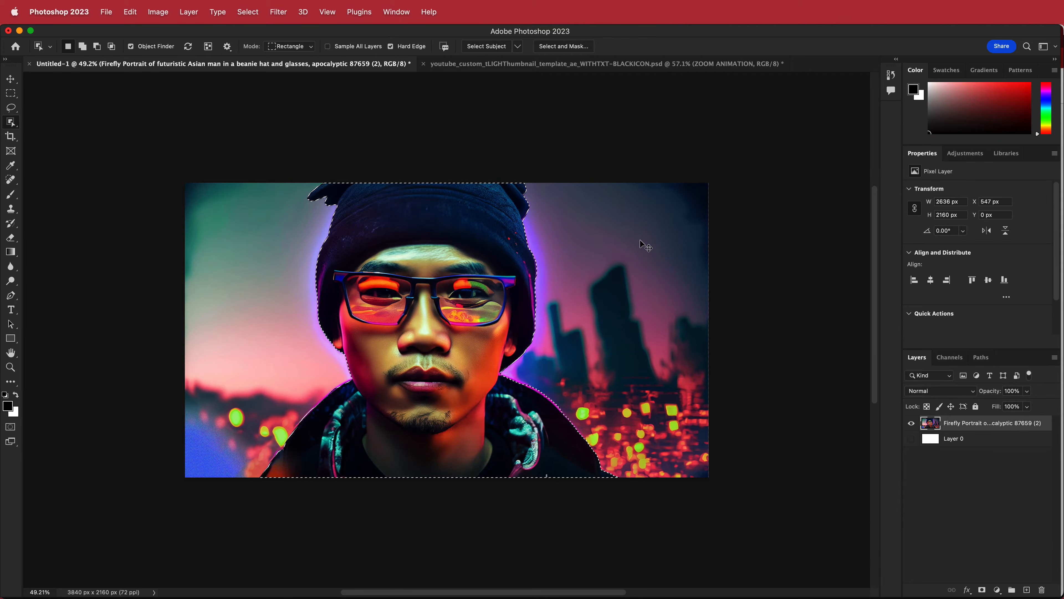
pyautogui.press('super+j')
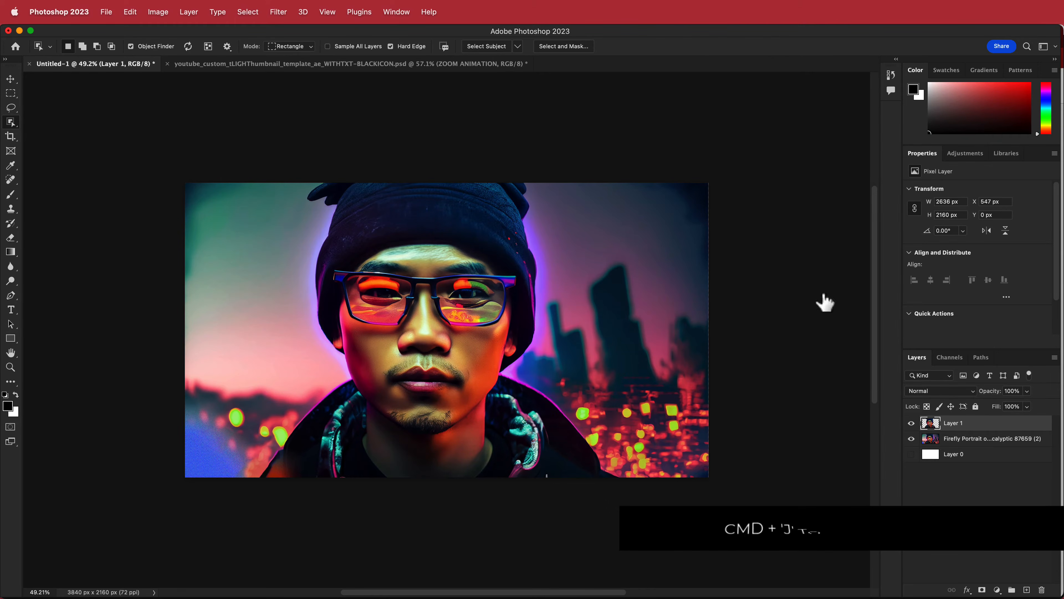
pyautogui.click(912, 438)
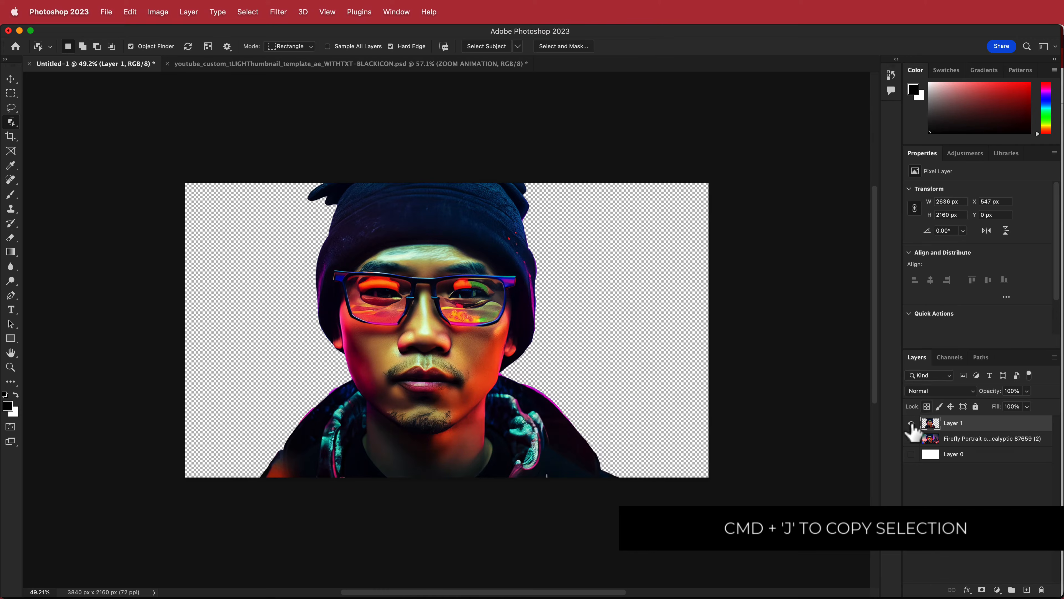
pyautogui.click(912, 438)
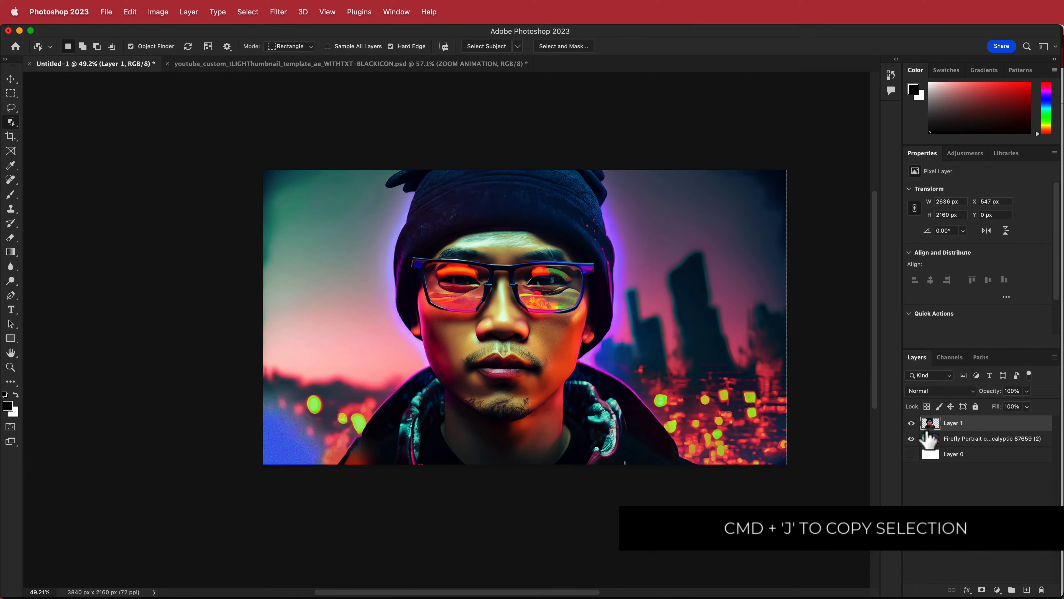
# Load Layer 1's outline as a selection, delete the man from the Firefly portrait layer, and hide Layer 1.
pyautogui.moveTo(935, 450); pyautogui.dragTo(932, 430)
pyautogui.keyDown('super'); pyautogui.click(931, 424); pyautogui.keyUp('super')
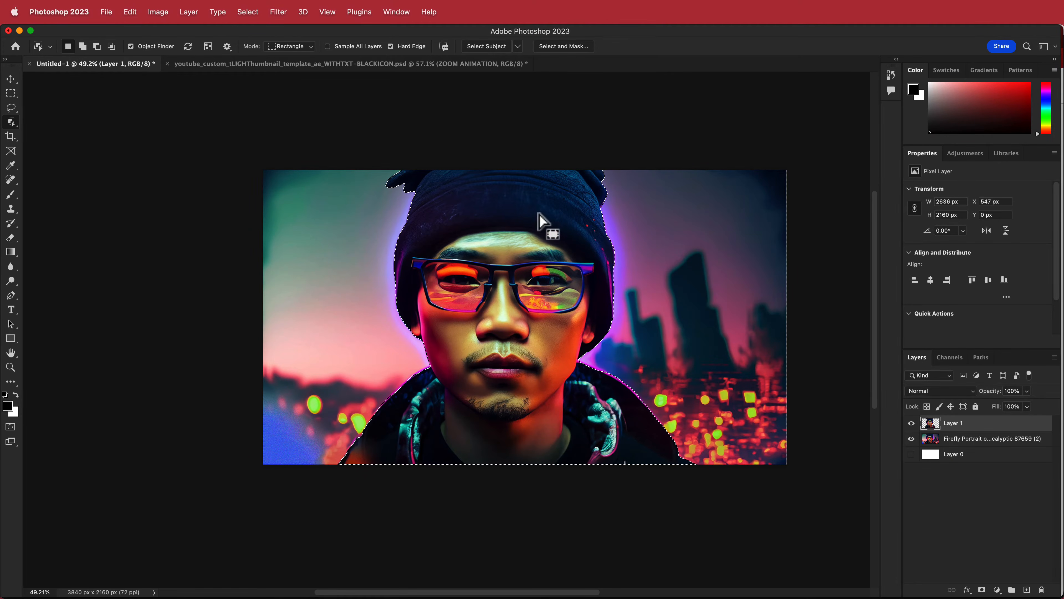
pyautogui.click(968, 439)
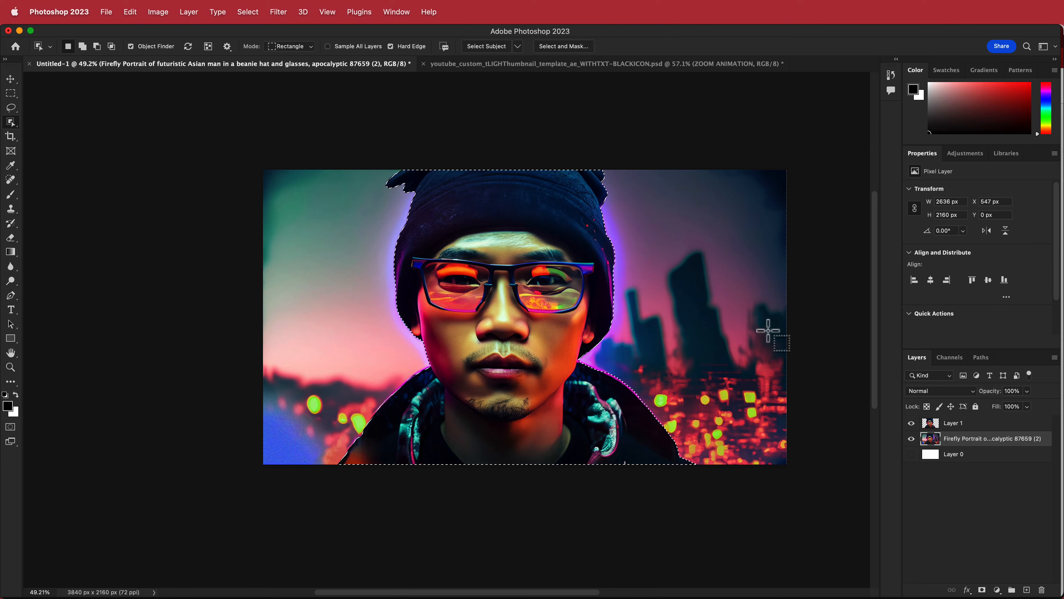
pyautogui.click(911, 424)
pyautogui.click(911, 423)
pyautogui.click(911, 424)
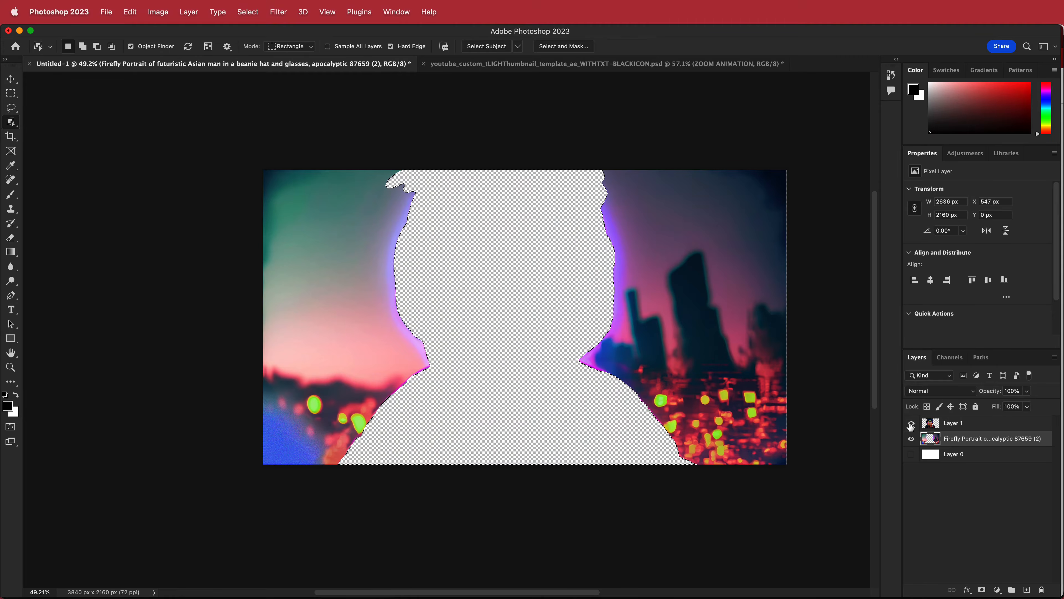
pyautogui.click(911, 424)
pyautogui.click(911, 425)
pyautogui.click(911, 425)
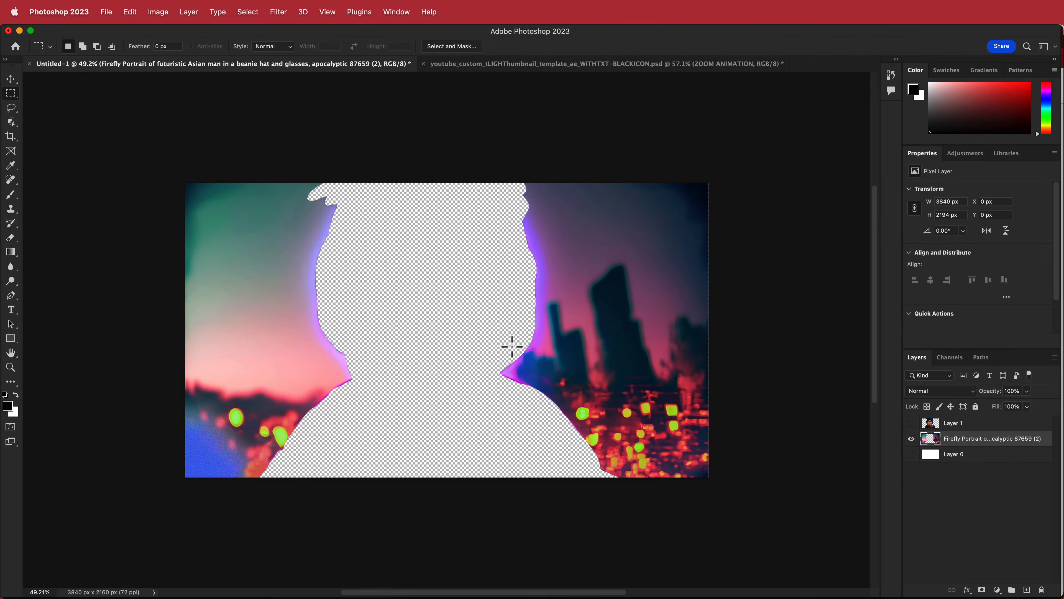
# Draw a loose freehand Lasso selection around the man-shaped hole, including the glowing edge, about 2826 px wide.
pyautogui.click(10, 108)
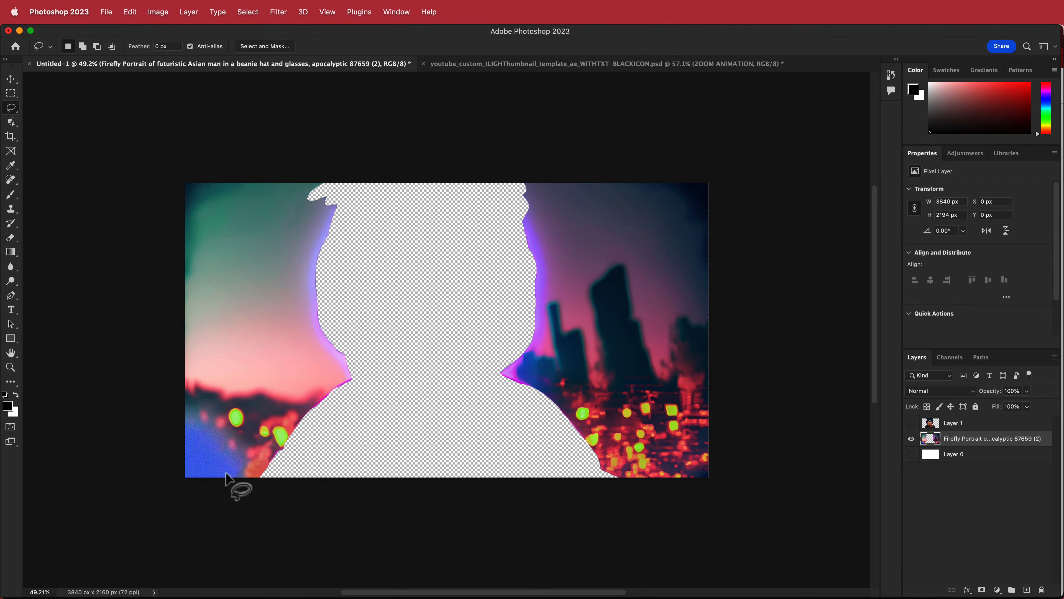
pyautogui.moveTo(252, 505); pyautogui.dragTo(272, 441)
pyautogui.moveTo(314, 393)
pyautogui.mouseDown()
pyautogui.moveTo(302, 317)
pyautogui.moveTo(311, 159)
pyautogui.moveTo(546, 148)
pyautogui.moveTo(542, 364)
pyautogui.moveTo(634, 484)
pyautogui.moveTo(475, 543)
pyautogui.moveTo(232, 534)
pyautogui.mouseUp()
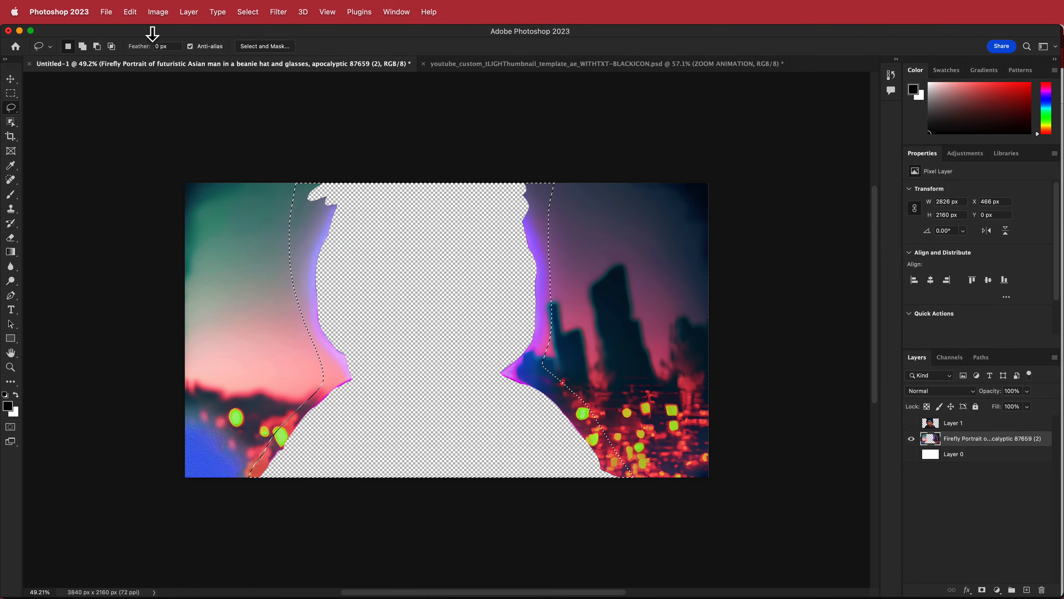
# Fill the selected hole with Content-Aware Fill, using Very High color adaptation and no rotation adaptation, output to the current layer.
pyautogui.click(134, 14)
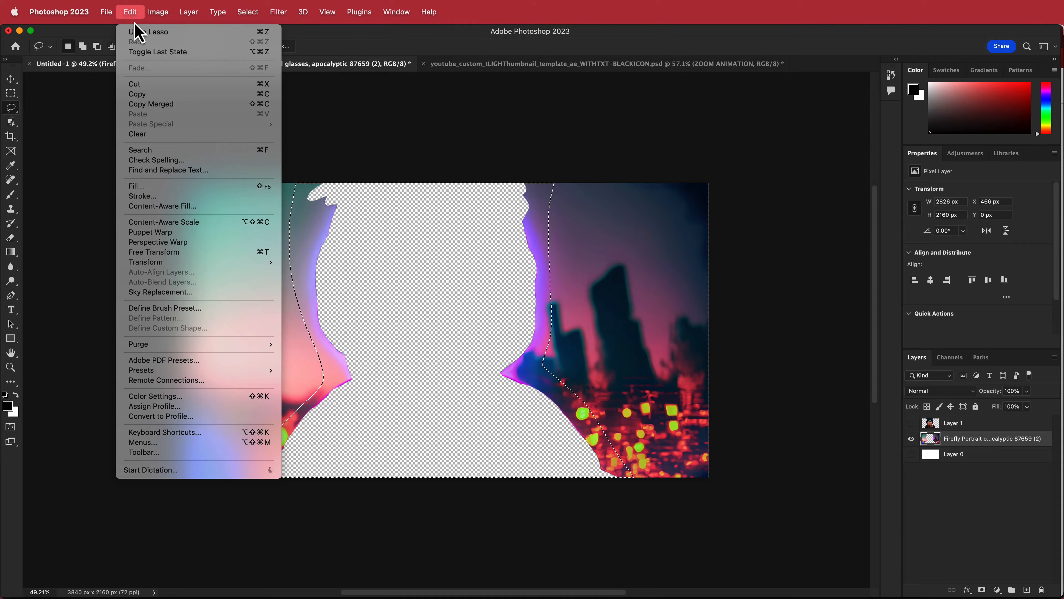
pyautogui.click(174, 207)
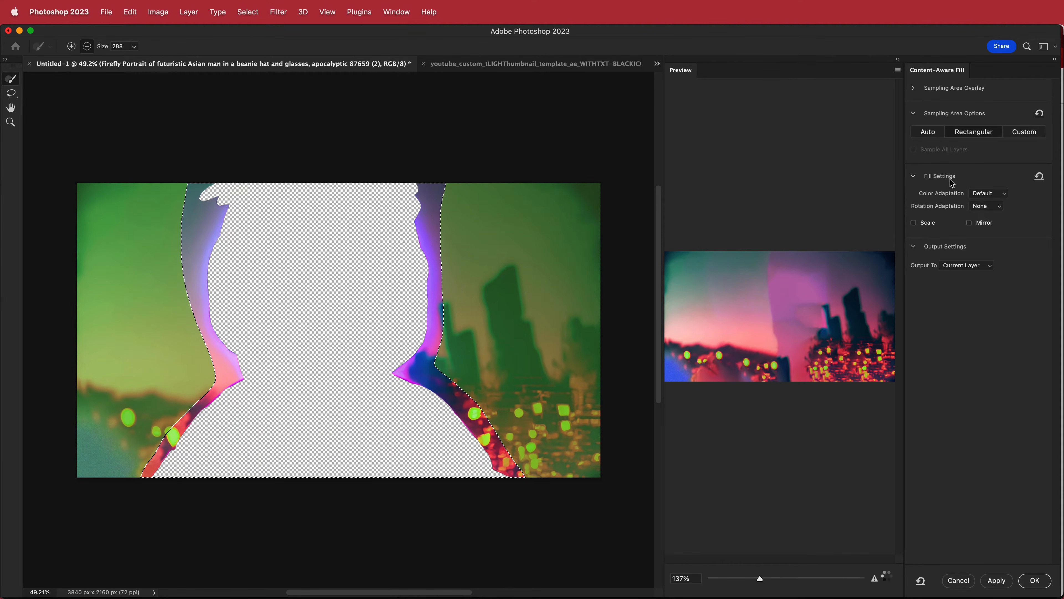
pyautogui.click(982, 196)
pyautogui.click(984, 226)
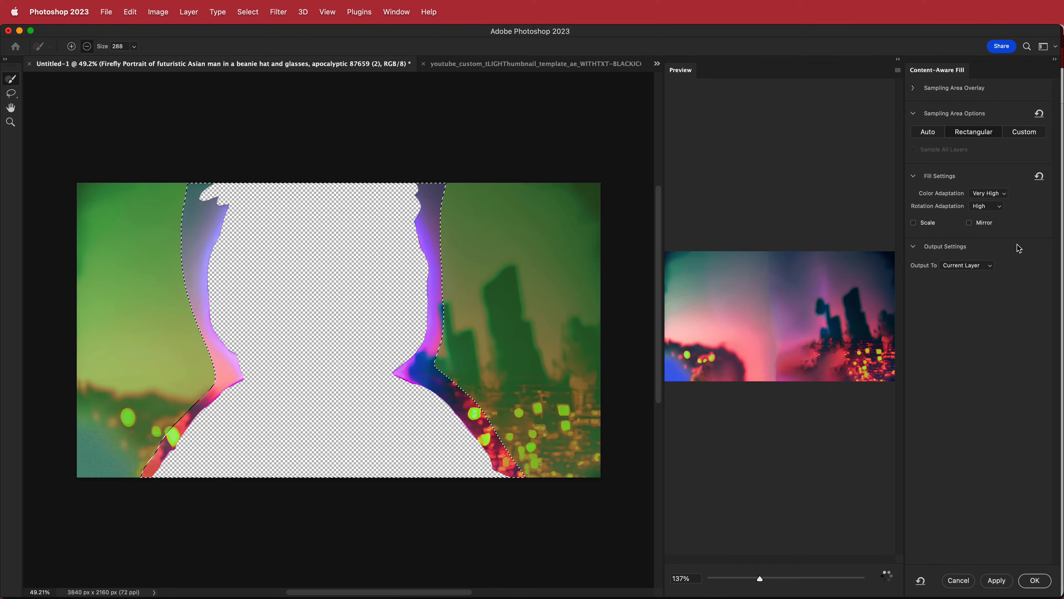
pyautogui.click(988, 198)
pyautogui.click(987, 237)
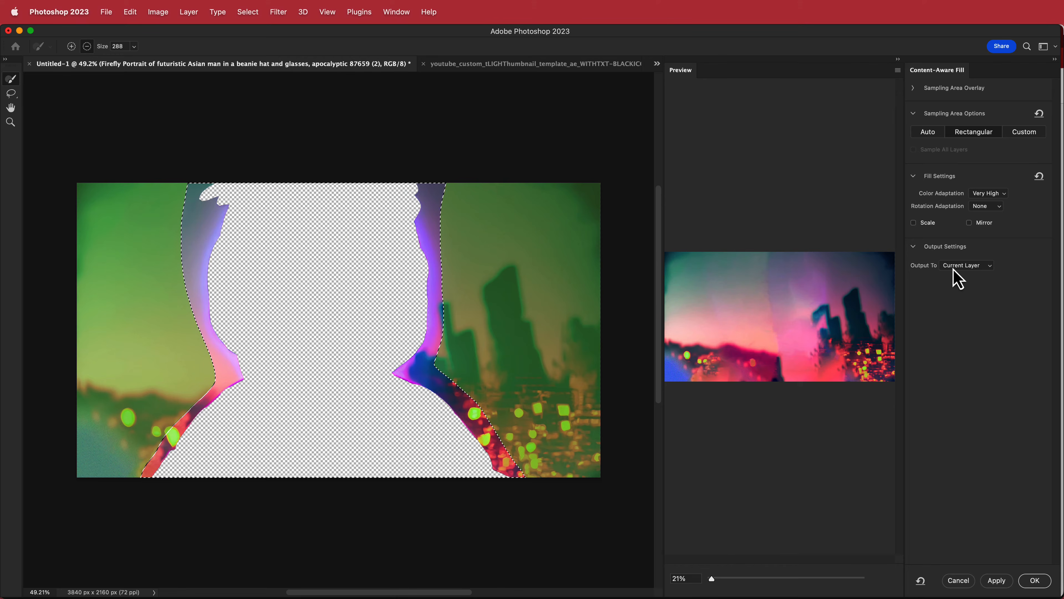
pyautogui.click(996, 581)
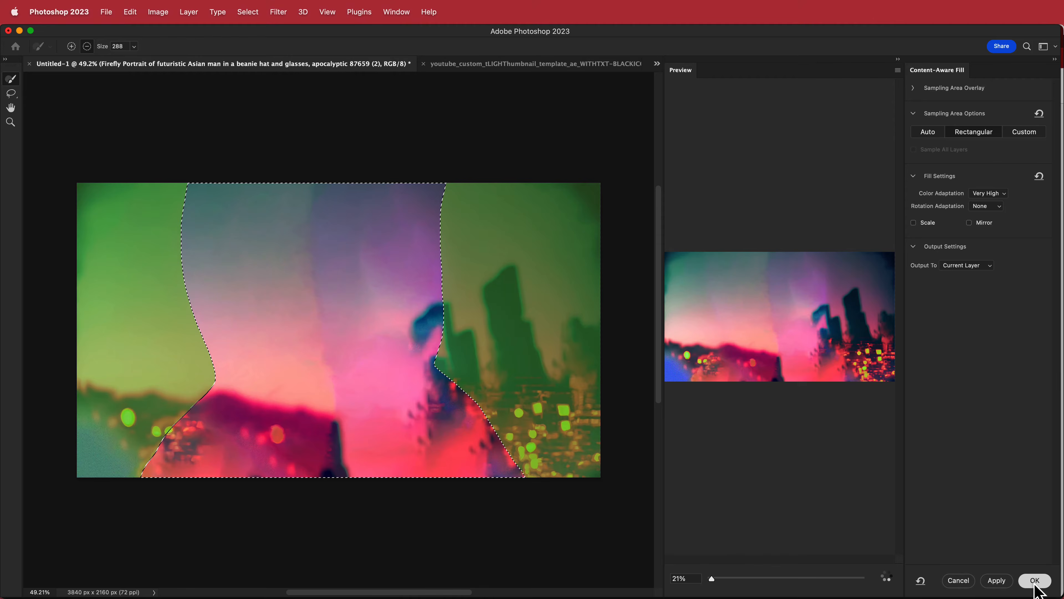
pyautogui.click(1034, 581)
# Clear the selection and show Layer 1 again over the filled background.
pyautogui.press('super+d')
pyautogui.click(10, 93)
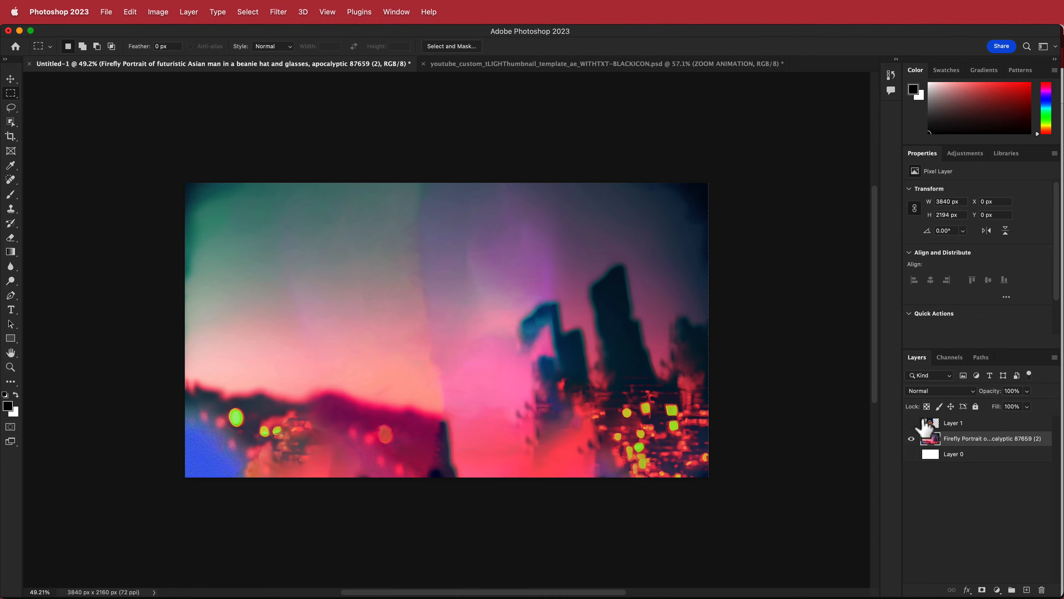
pyautogui.click(912, 424)
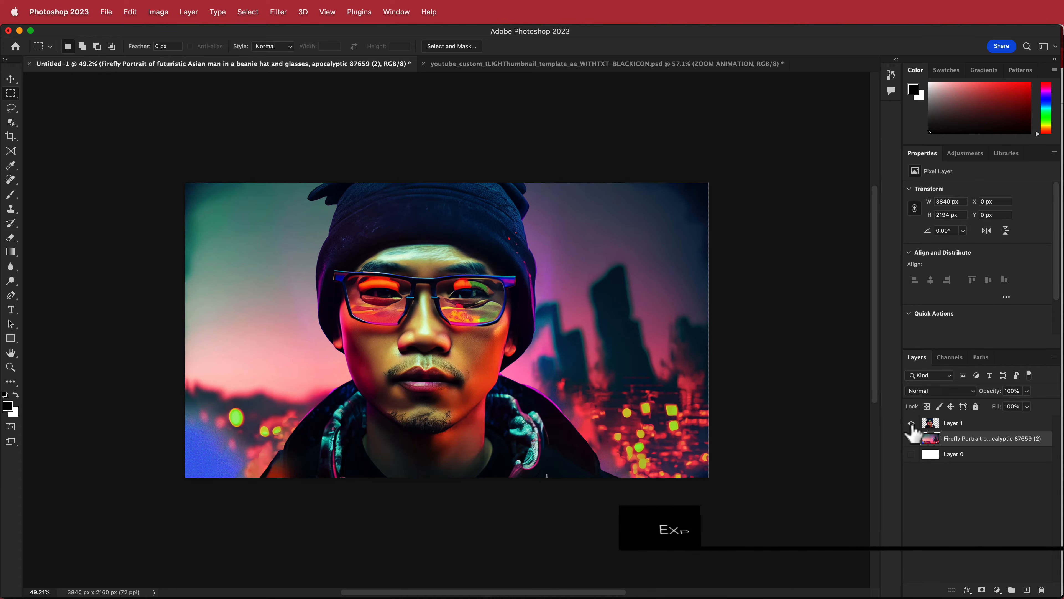
pyautogui.click(954, 423)
pyautogui.click(961, 439)
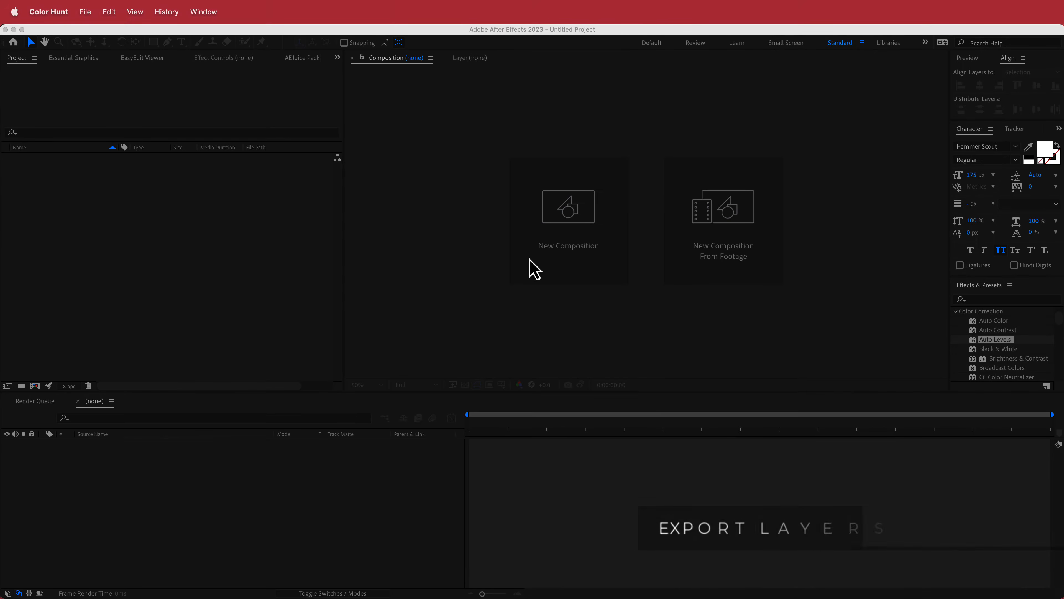
# Switch to After Effects and create a new composition with the 1920 x 1080 30FPS preset.
pyautogui.click(436, 237)
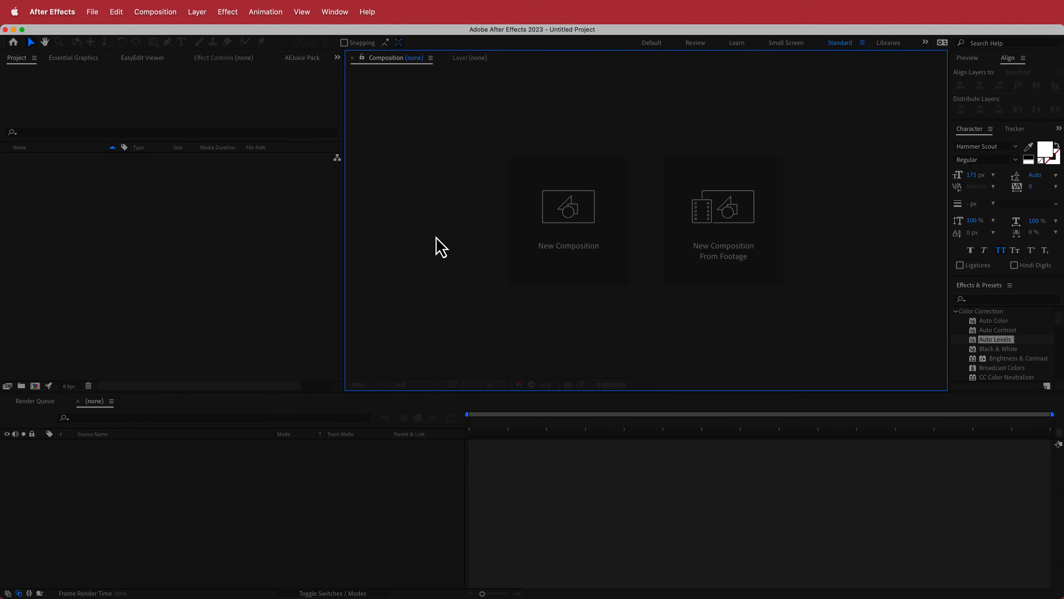
pyautogui.click(574, 256)
pyautogui.click(265, 227)
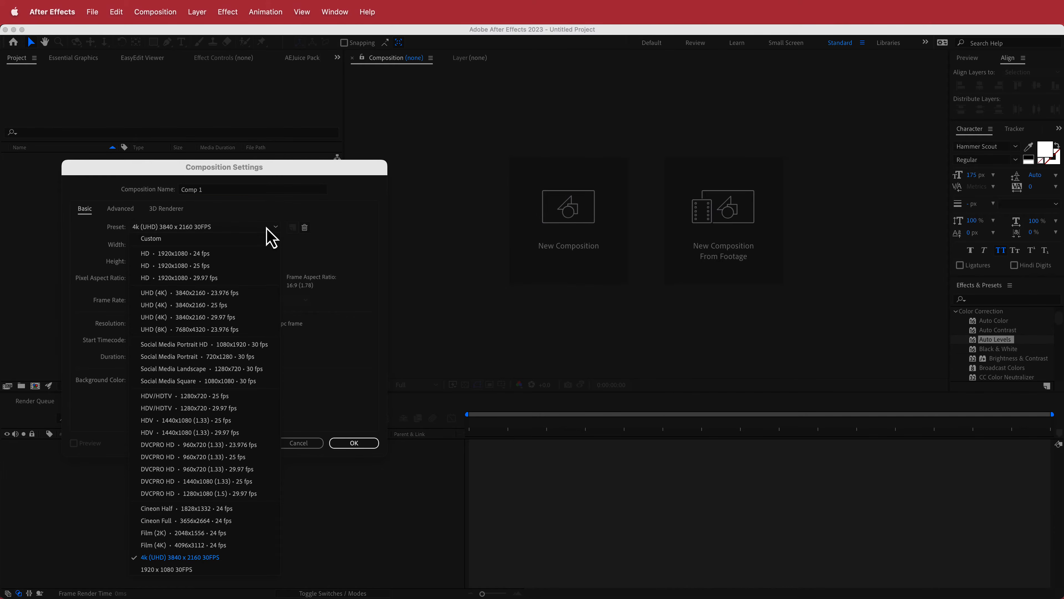
pyautogui.click(186, 569)
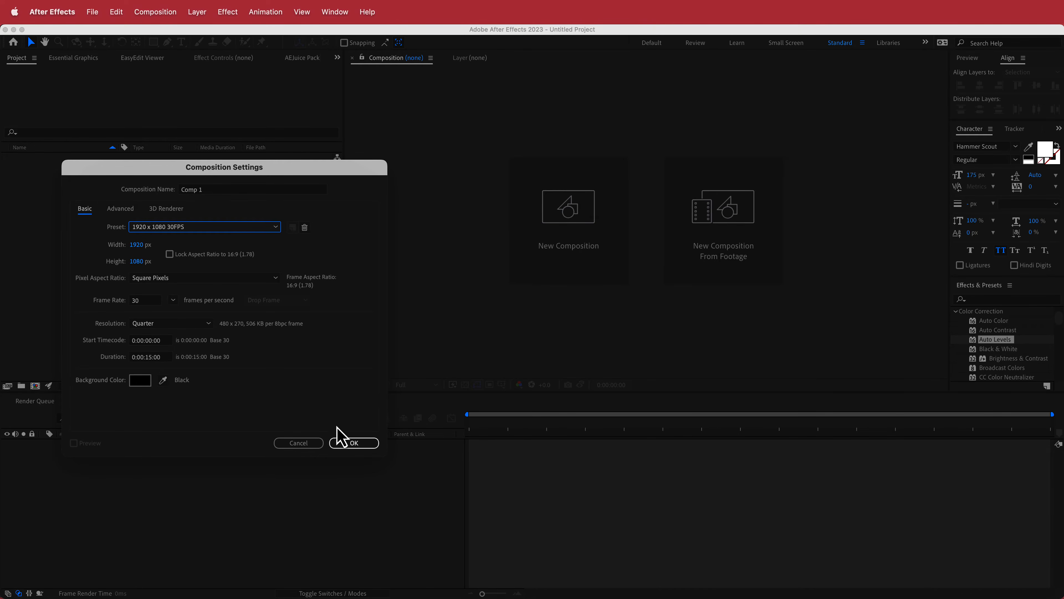
pyautogui.click(356, 444)
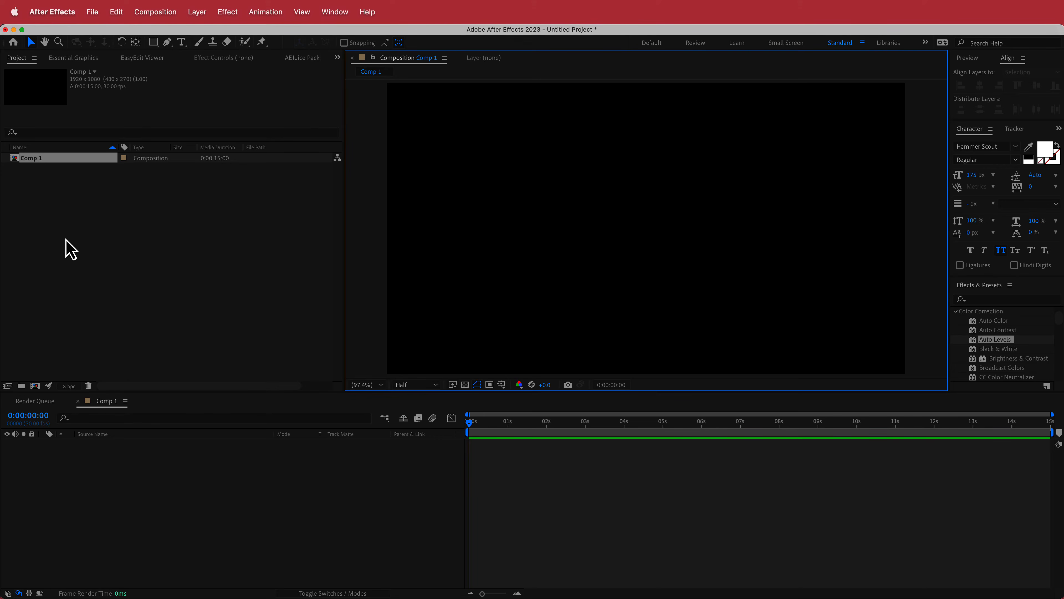
# Import BG.jpg and HEAD.png into the project and add both to Comp 1, with HEAD.png above BG.jpg.
pyautogui.rightClick(30, 212)
pyautogui.moveTo(78, 268)
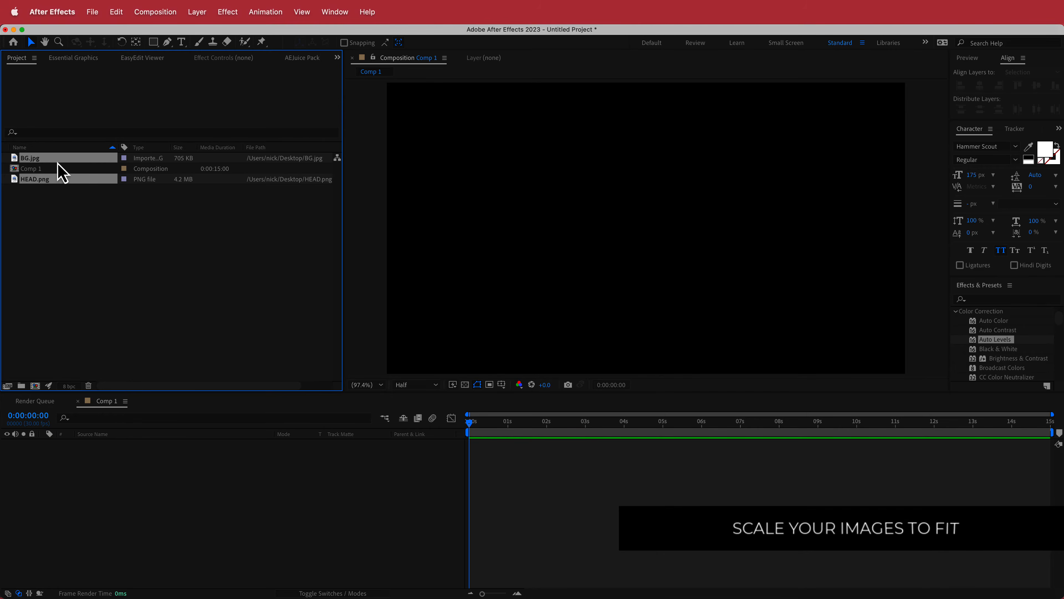
pyautogui.moveTo(59, 162); pyautogui.dragTo(159, 466)
pyautogui.scroll(-2, 540, 273)
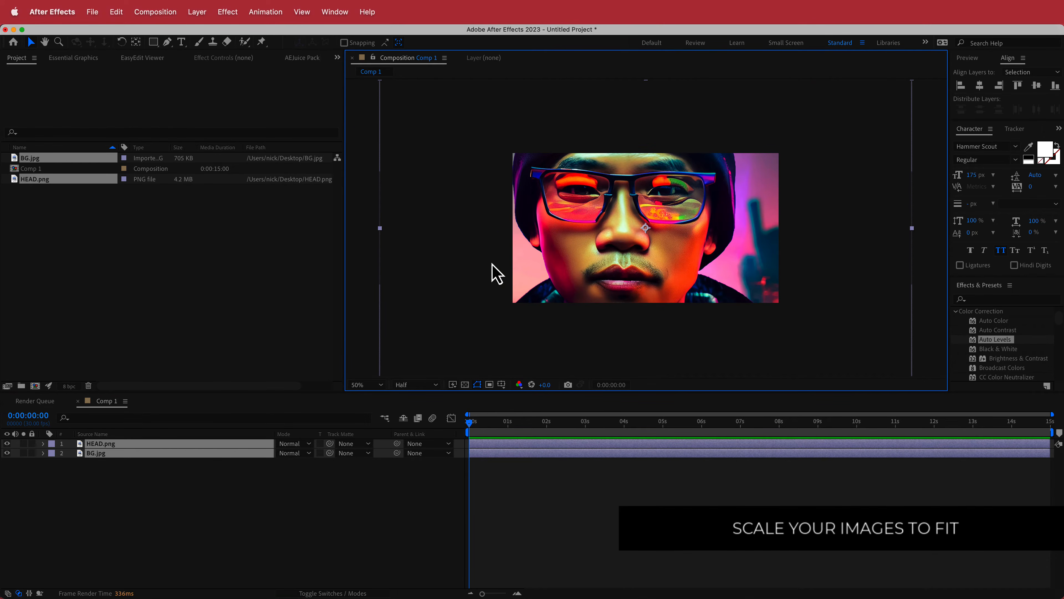
# Set the scale of both the HEAD.png and BG.jpg layers to 50% so they fit the composition.
pyautogui.press('s')
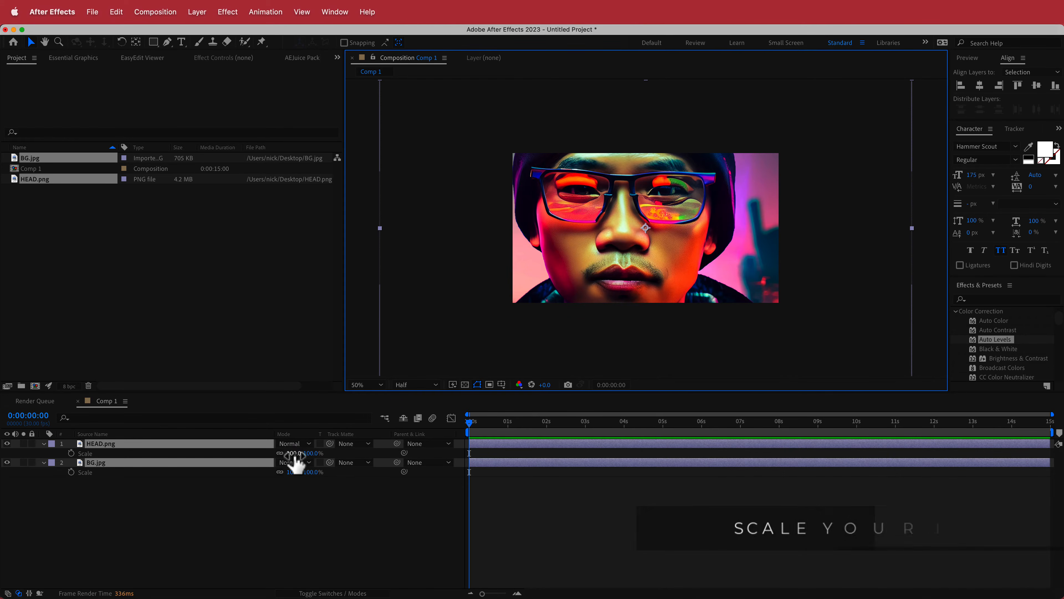
pyautogui.click(296, 453)
pyautogui.write('50')
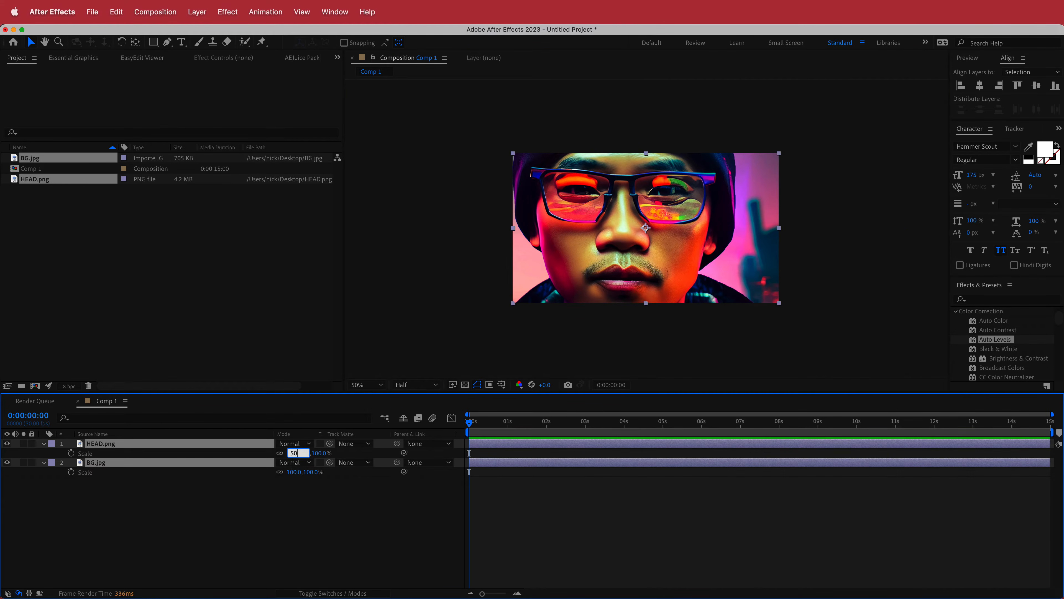
pyautogui.press('Return')
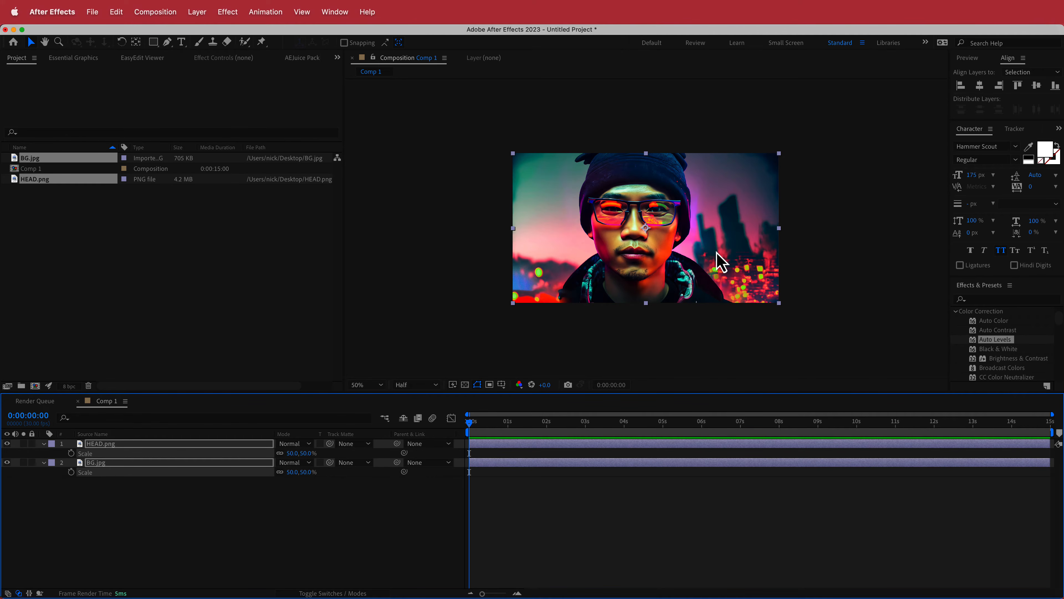
pyautogui.click(97, 541)
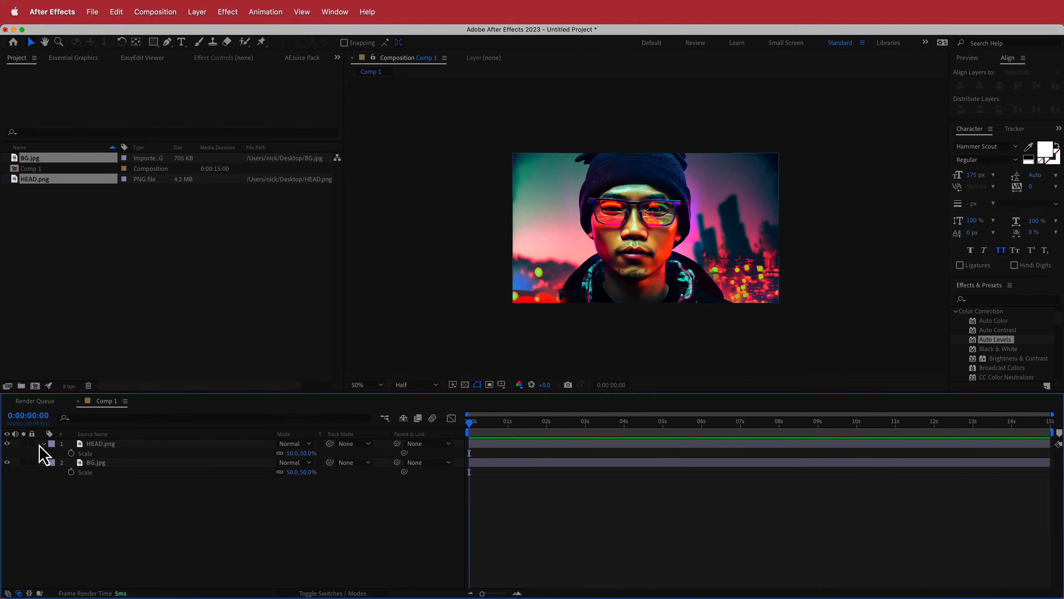
# Toggle the visibility of HEAD.png and BG.jpg in turn to check each layer separately.
pyautogui.click(7, 443)
pyautogui.click(7, 443)
pyautogui.click(7, 462)
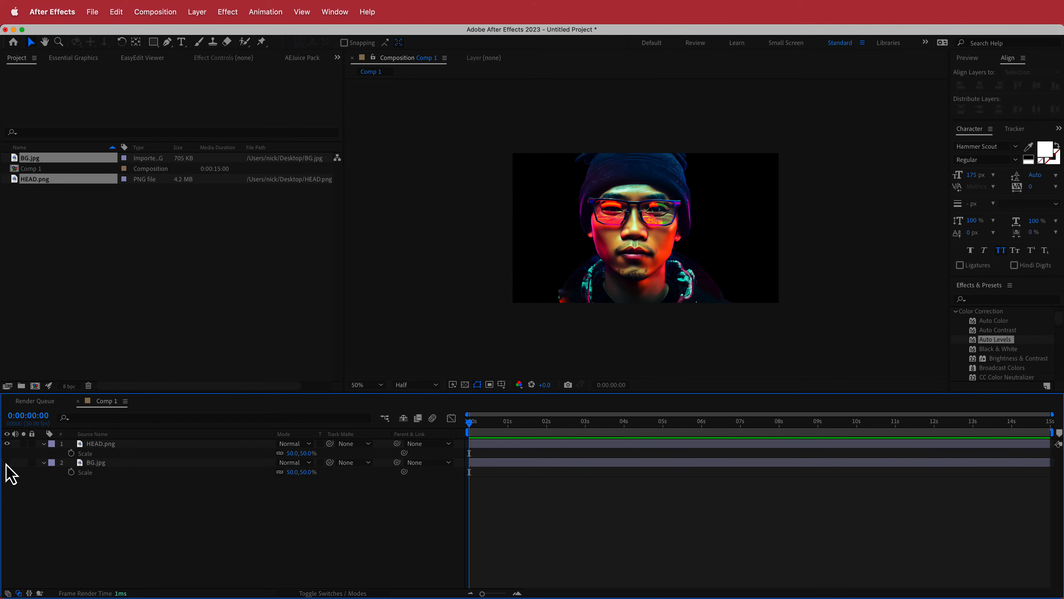
pyautogui.click(7, 463)
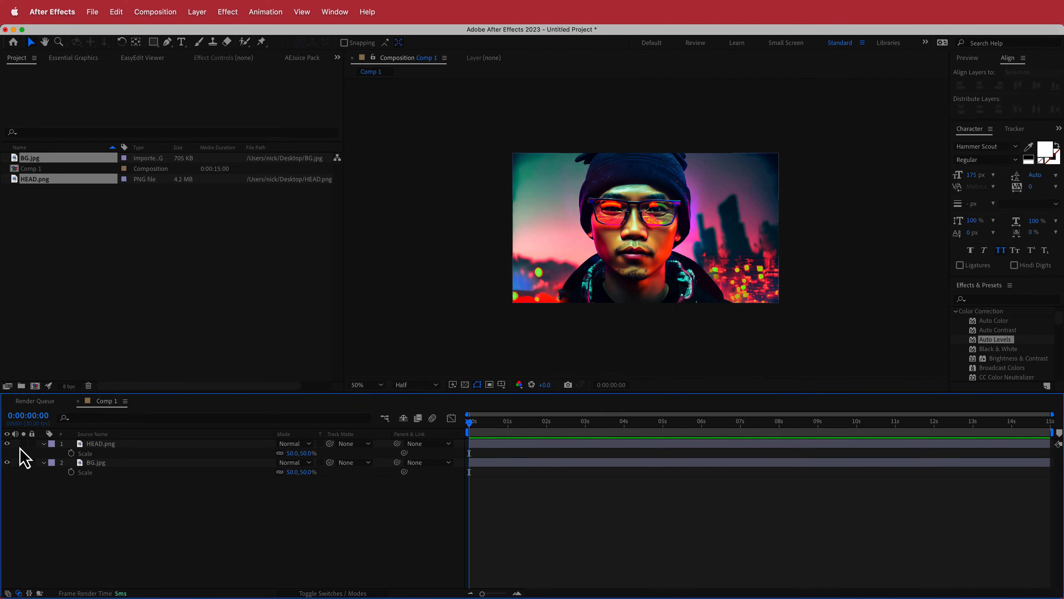
# Draw a closed Pen tool mask on the HEAD.png layer around the glasses lens on the portrait's left side.
pyautogui.click(109, 446)
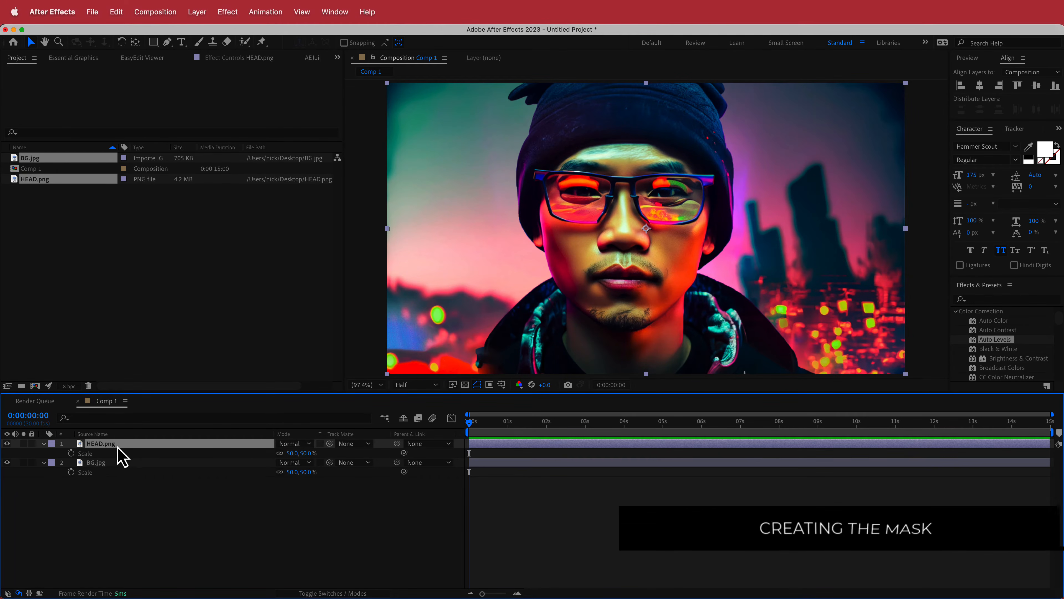
pyautogui.scroll(2, 574, 200)
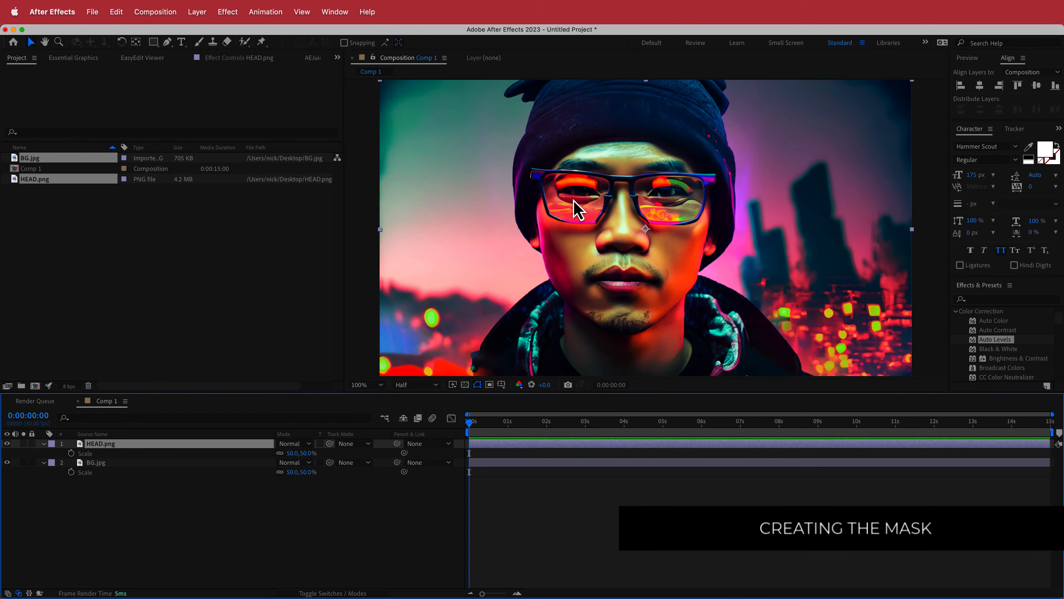
pyautogui.scroll(2, 511, 185)
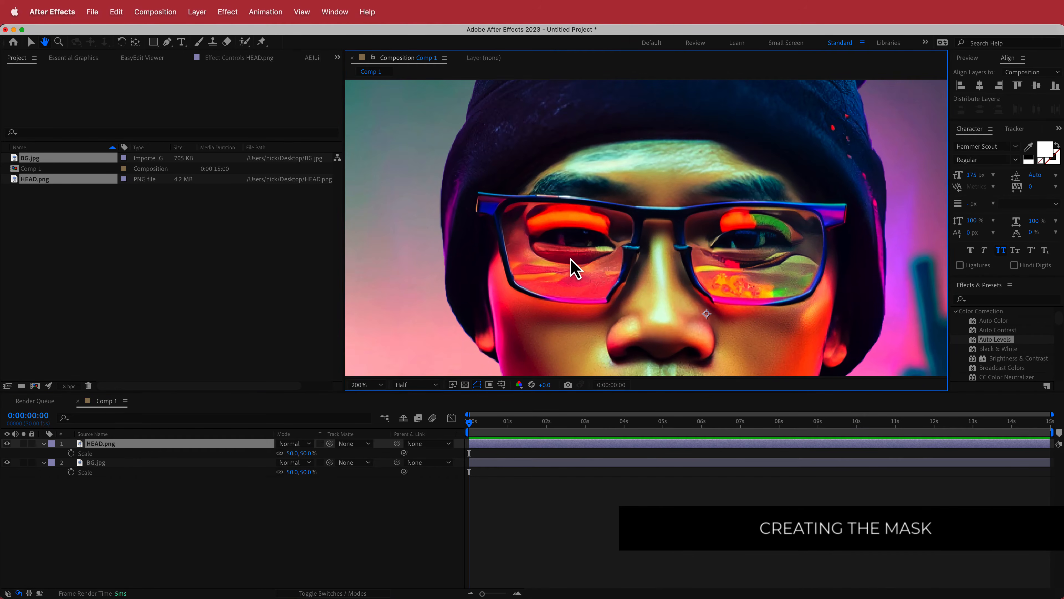
pyautogui.scroll(-1, 484, 221)
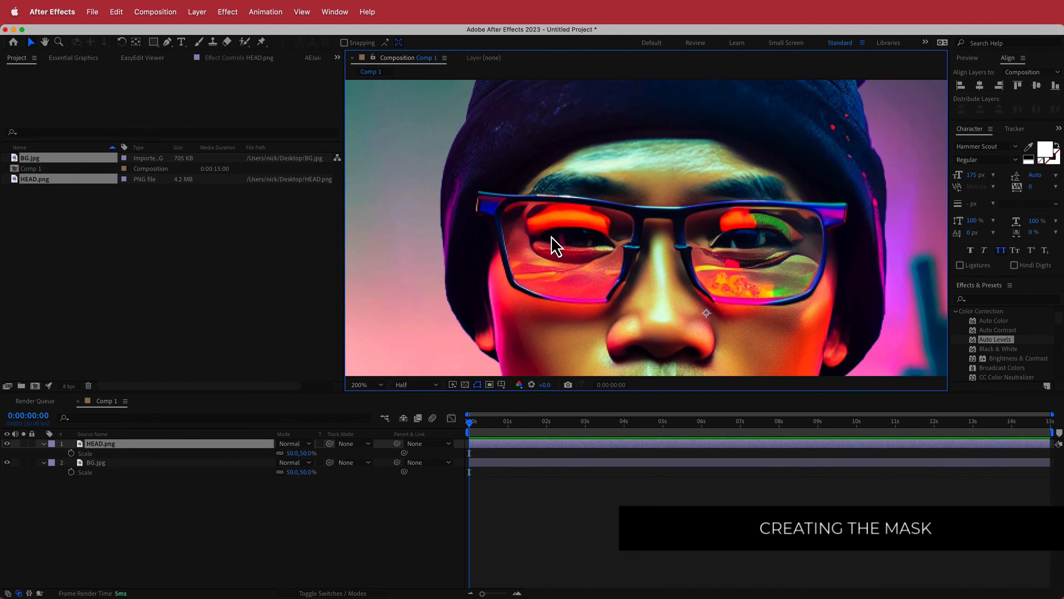
pyautogui.press('space')
pyautogui.moveTo(551, 238)
pyautogui.mouseDown()
pyautogui.moveTo(580, 243)
pyautogui.moveTo(562, 236)
pyautogui.mouseUp()
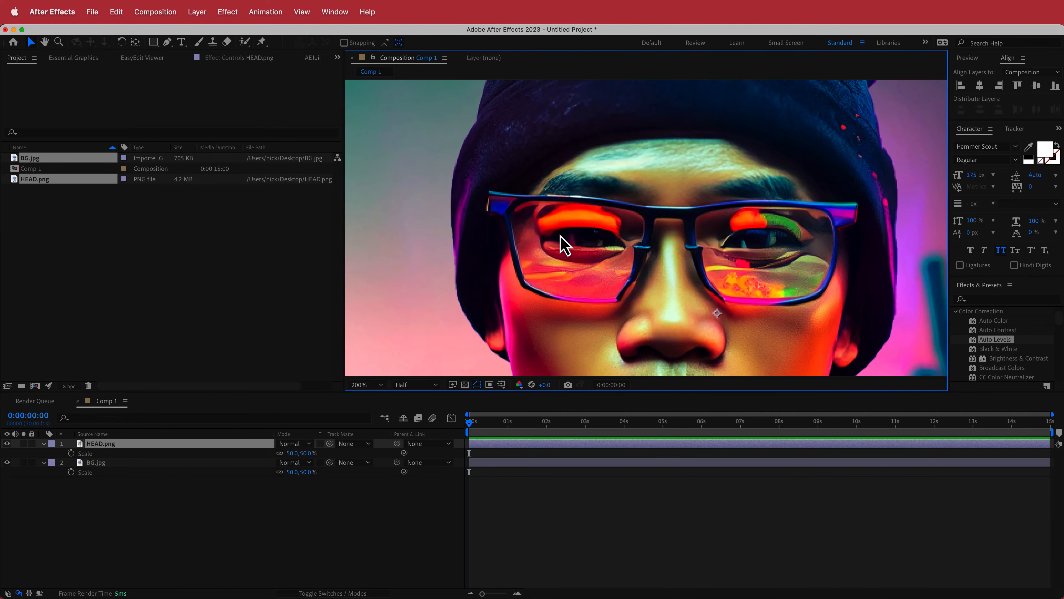
pyautogui.click(168, 42)
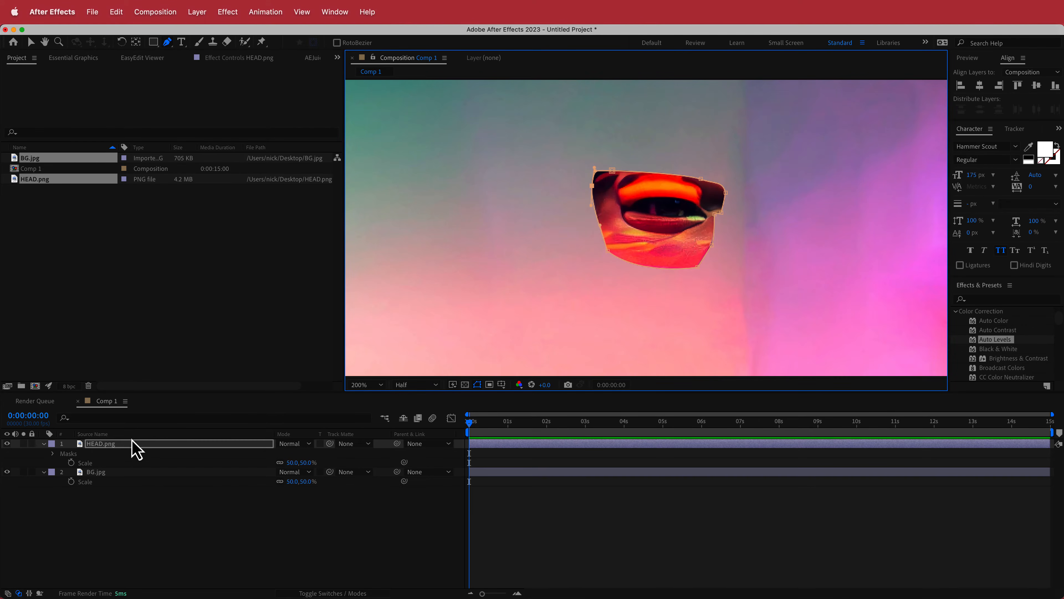
# Set the feather of Mask 1 on HEAD.png to 10 pixels and invert the mask.
pyautogui.press('m')
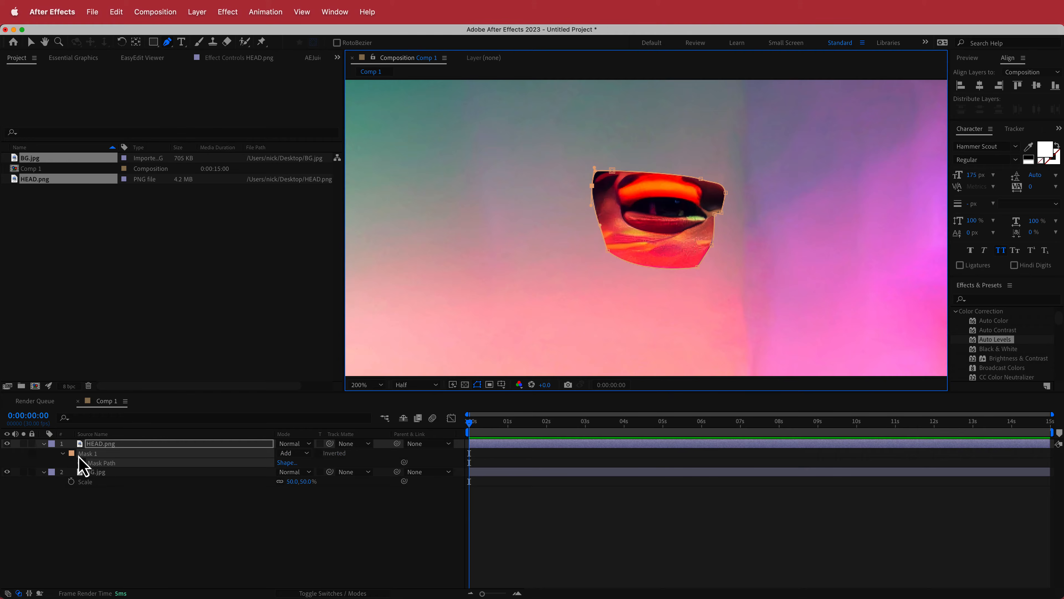
pyautogui.click(64, 454)
pyautogui.click(63, 454)
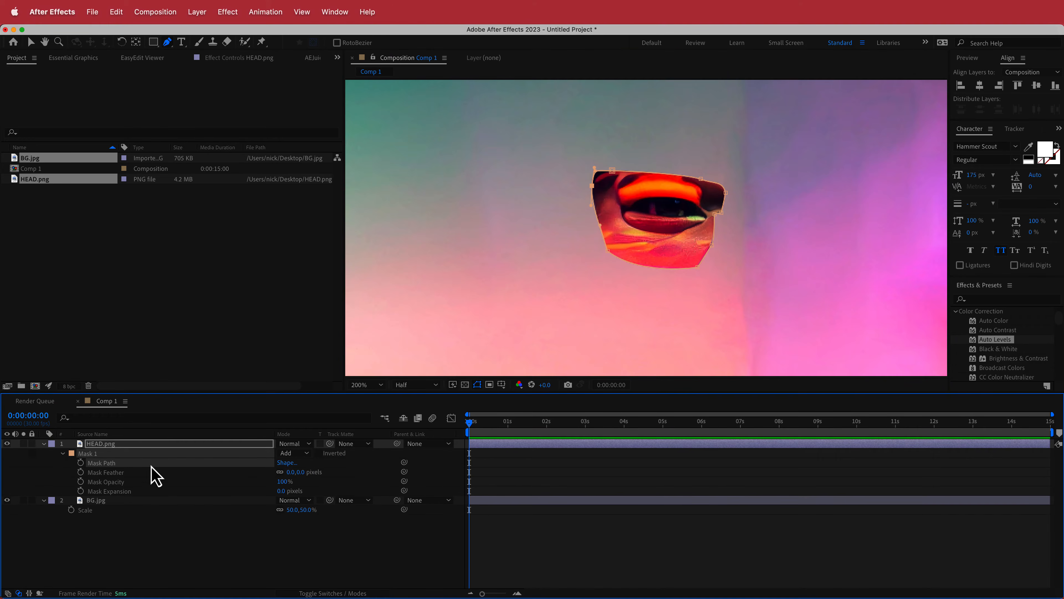
pyautogui.click(295, 472)
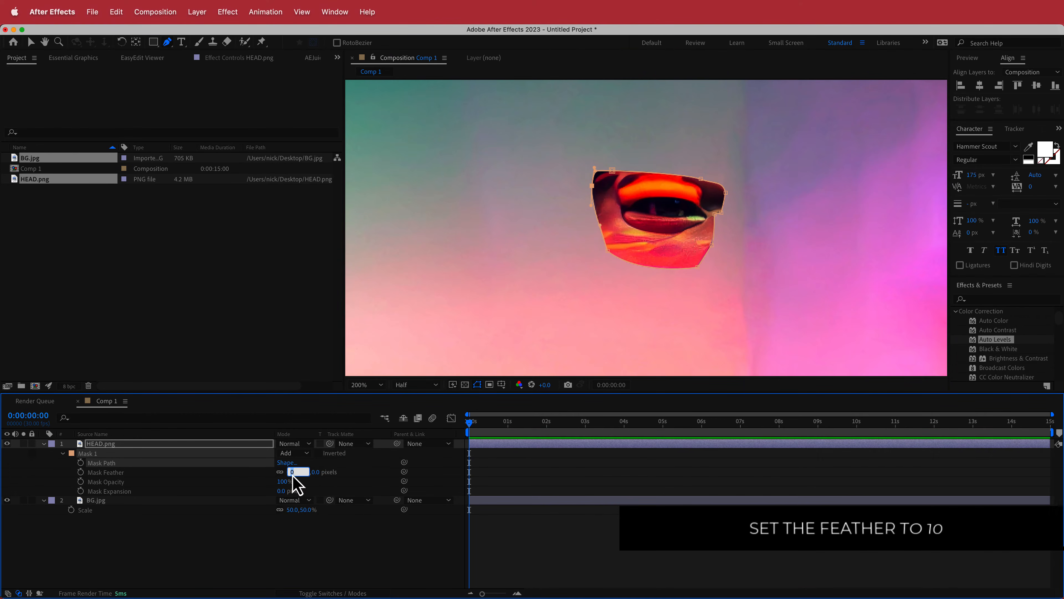
pyautogui.write('10')
pyautogui.press('Return')
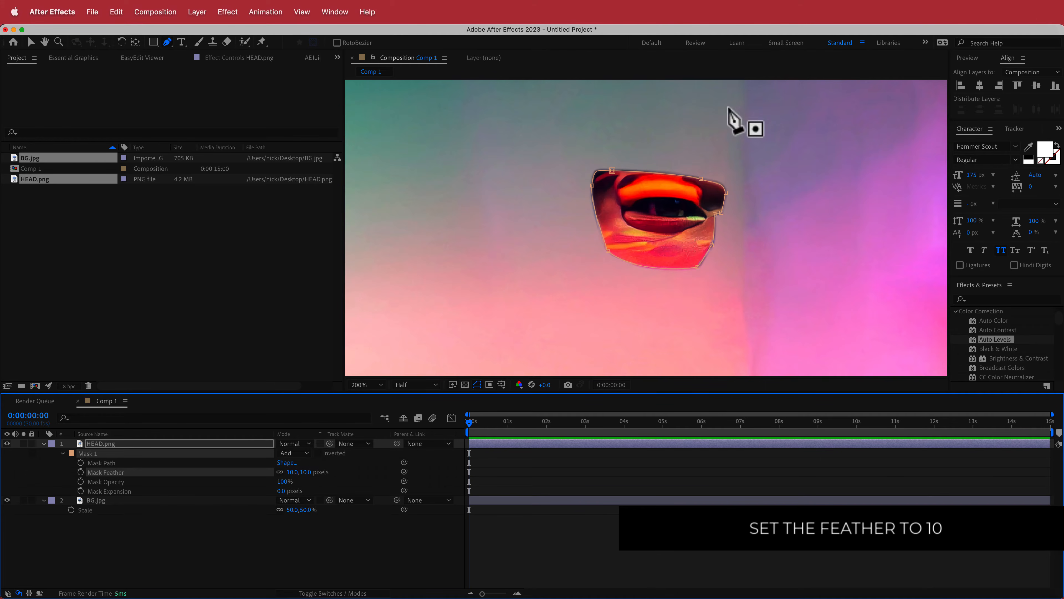
pyautogui.click(318, 453)
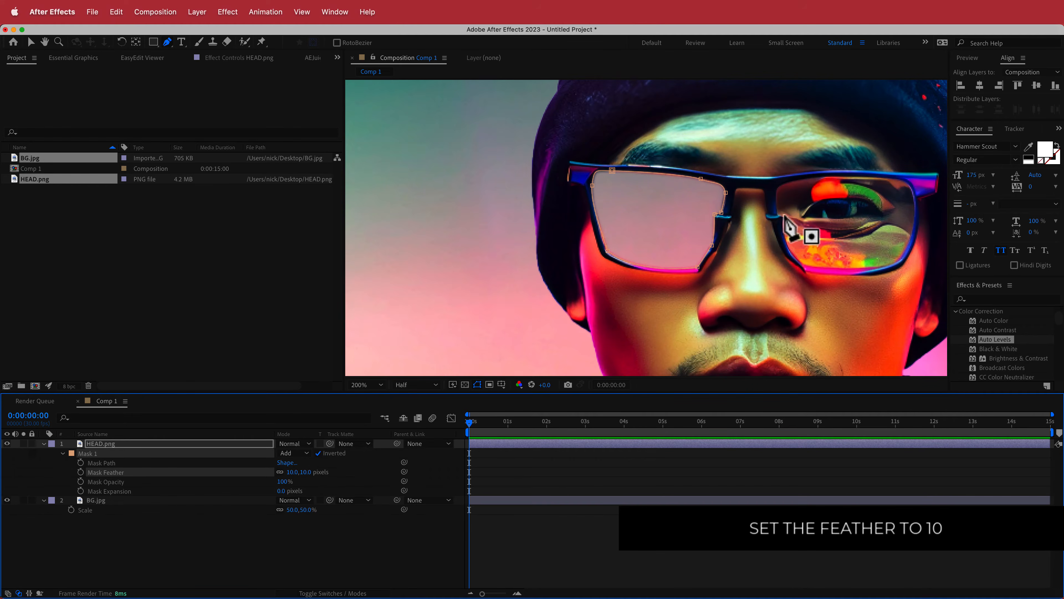
# Draw a second closed Pen tool mask on HEAD.png around the other glasses lens, following the inside of the frame.
pyautogui.press('h')
pyautogui.scroll(3, 820, 216)
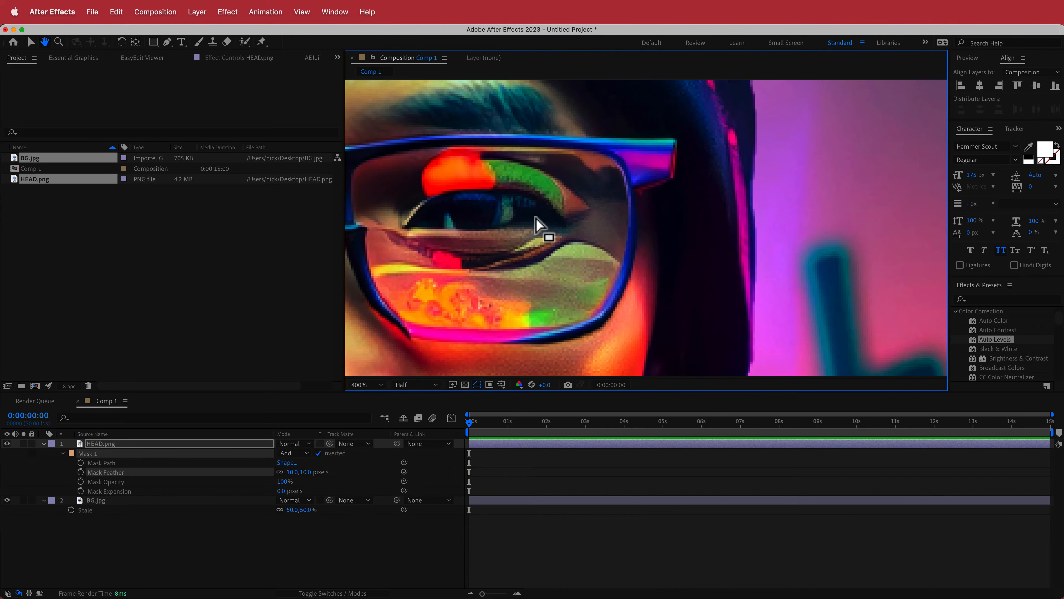
pyautogui.moveTo(450, 214); pyautogui.dragTo(582, 222)
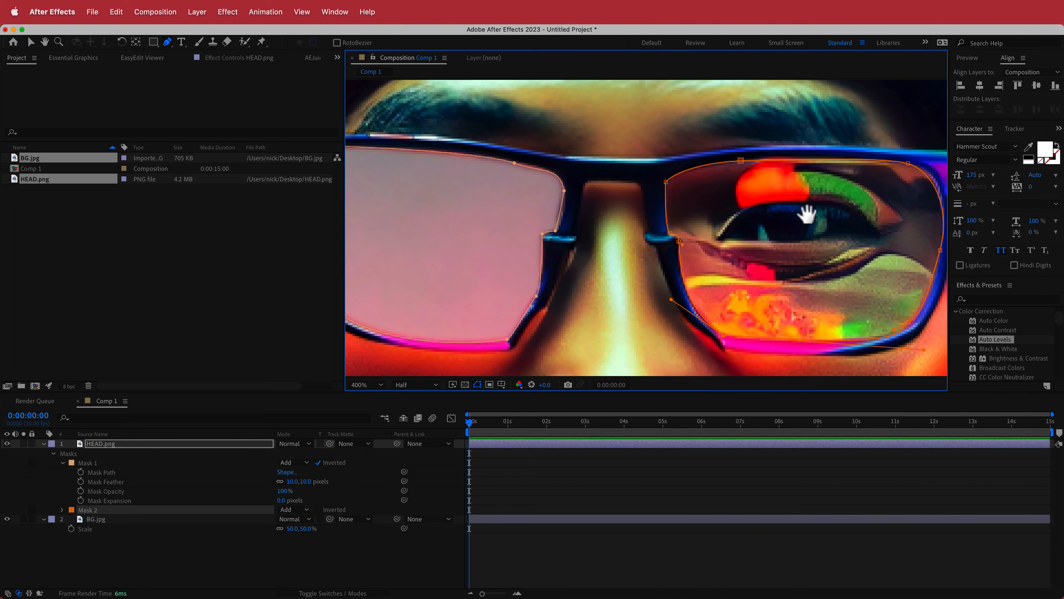
pyautogui.press('h')
pyautogui.moveTo(808, 214); pyautogui.dragTo(733, 189)
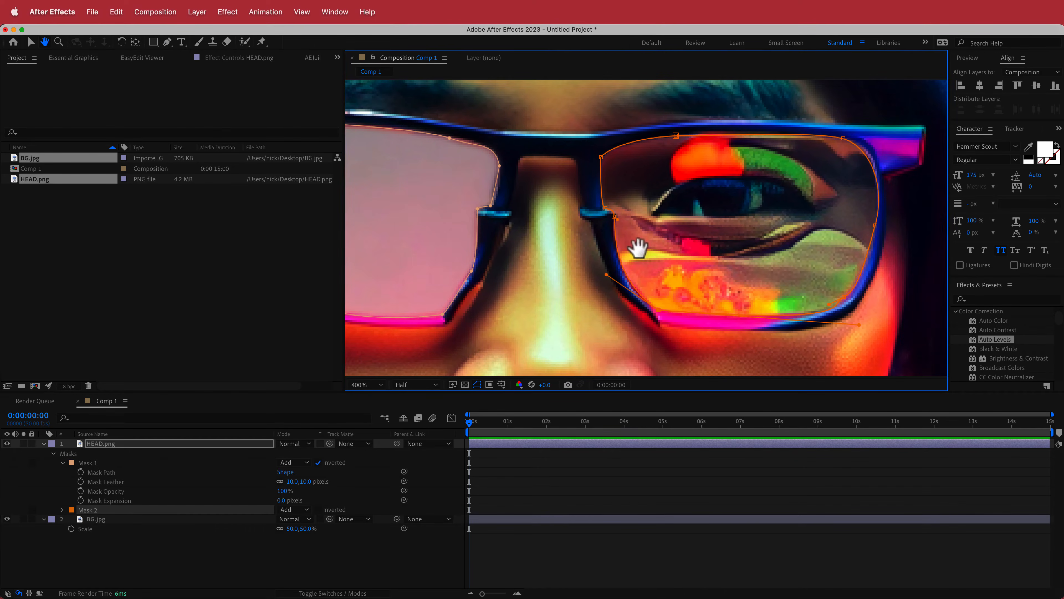
pyautogui.press('v')
# Set the feather of Mask 2 to 10 pixels and turn off inversion for Mask 1.
pyautogui.click(62, 511)
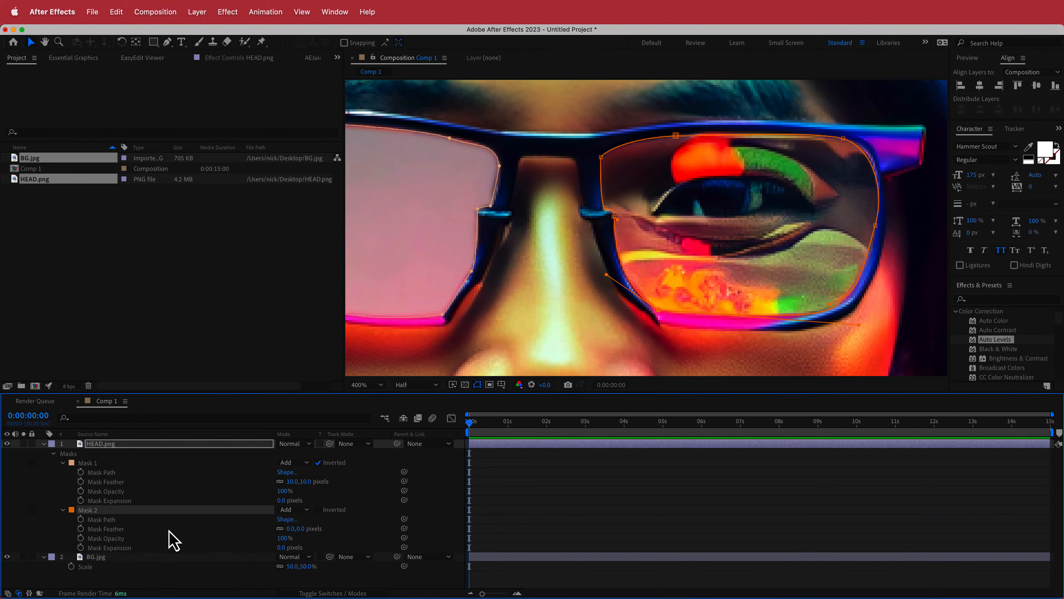
pyautogui.click(291, 530)
pyautogui.press('Return')
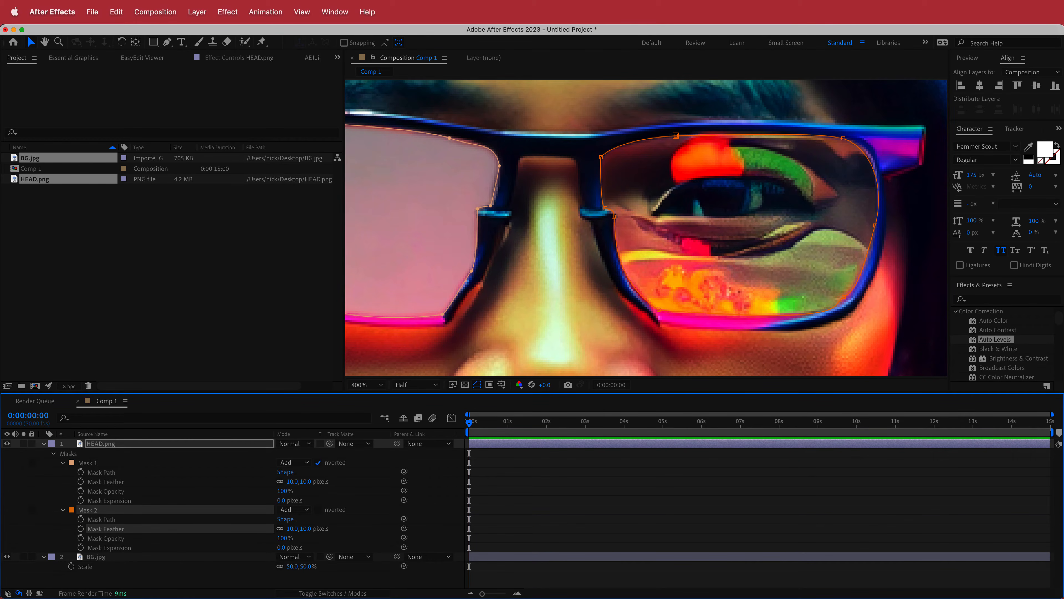
pyautogui.click(318, 462)
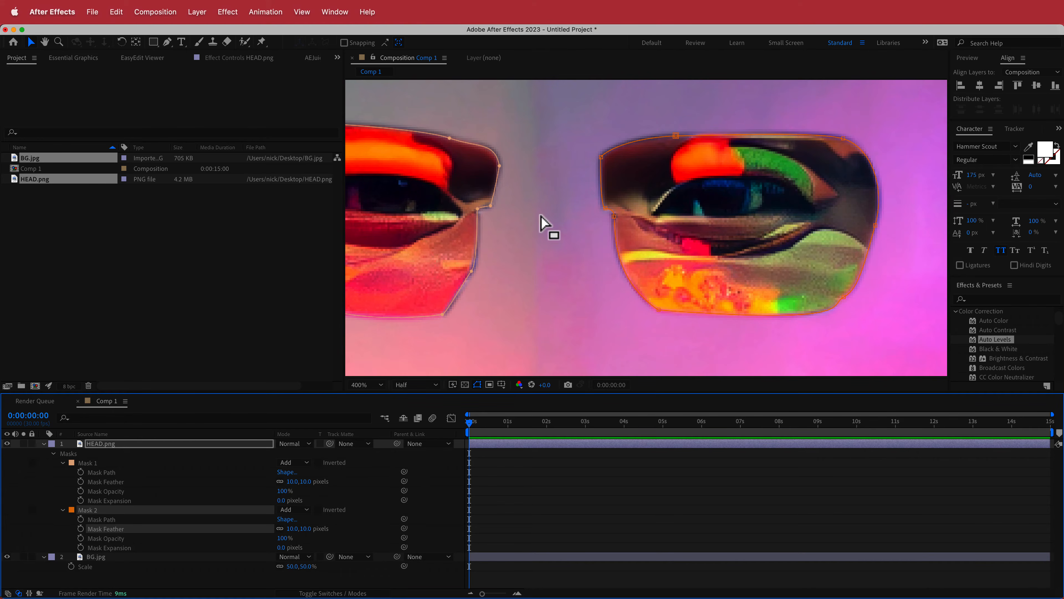
pyautogui.press(',')
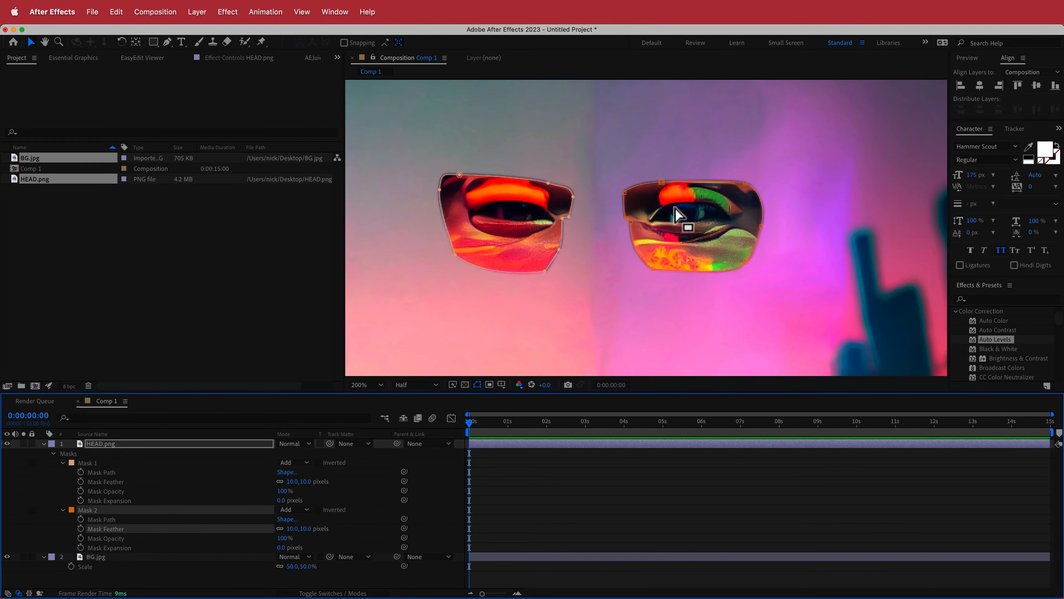
# Pre-compose the masked HEAD.png layer as LENS, leaving all attributes in Comp 1.
pyautogui.click(43, 445)
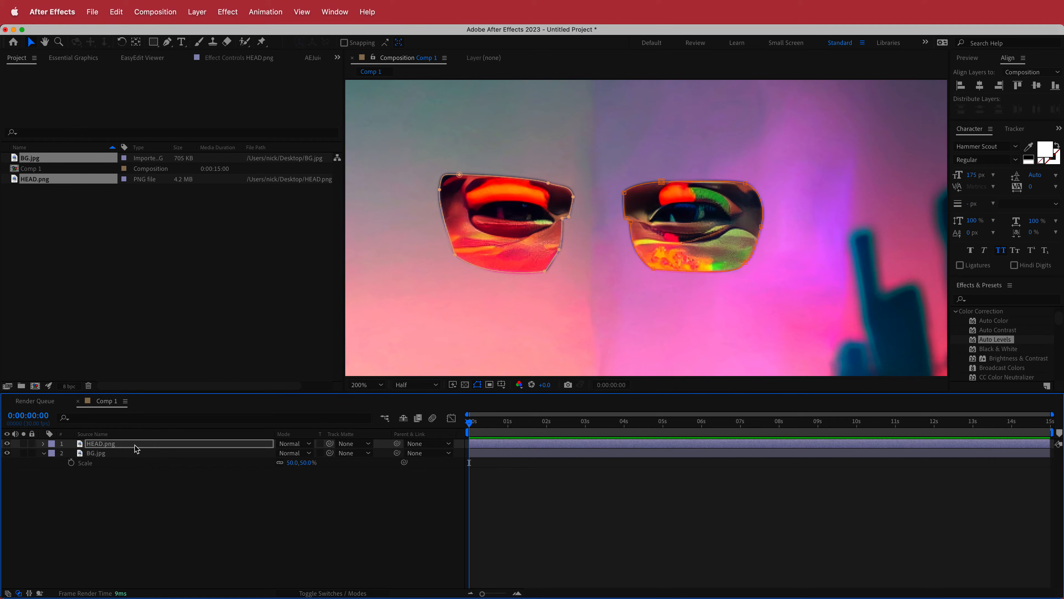
pyautogui.click(197, 12)
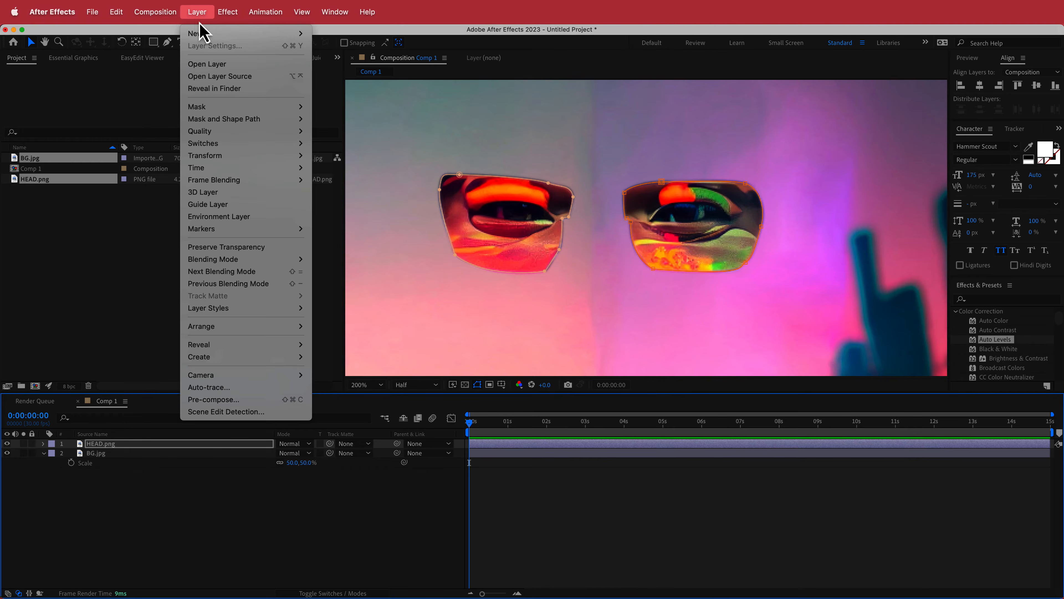
pyautogui.click(259, 402)
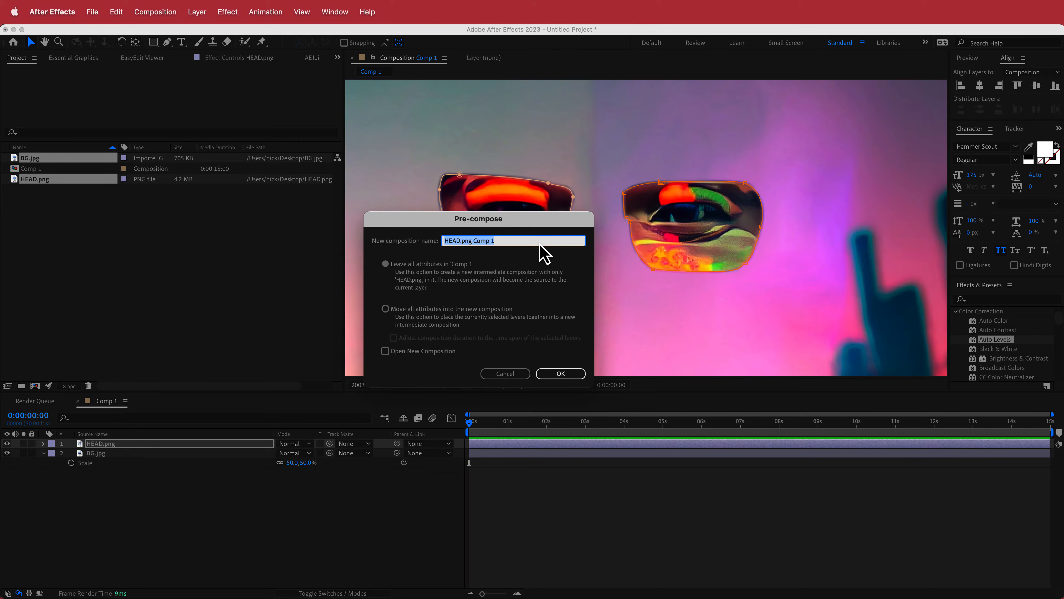
pyautogui.write('LENS')
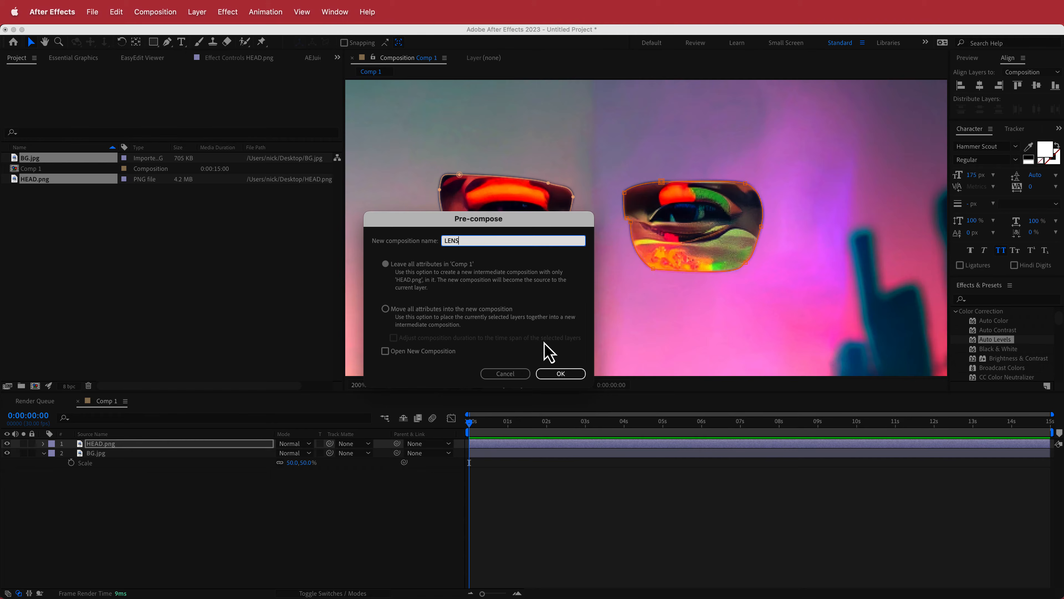
pyautogui.click(561, 374)
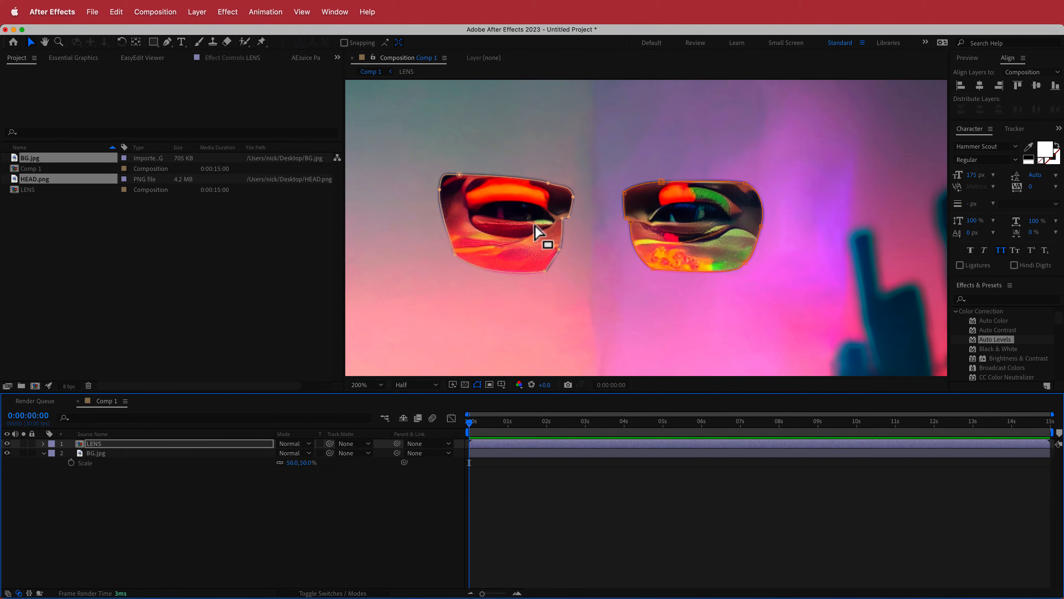
# Add another copy of HEAD.png to Comp 1 between the LENS and BG.jpg layers.
pyautogui.click(243, 264)
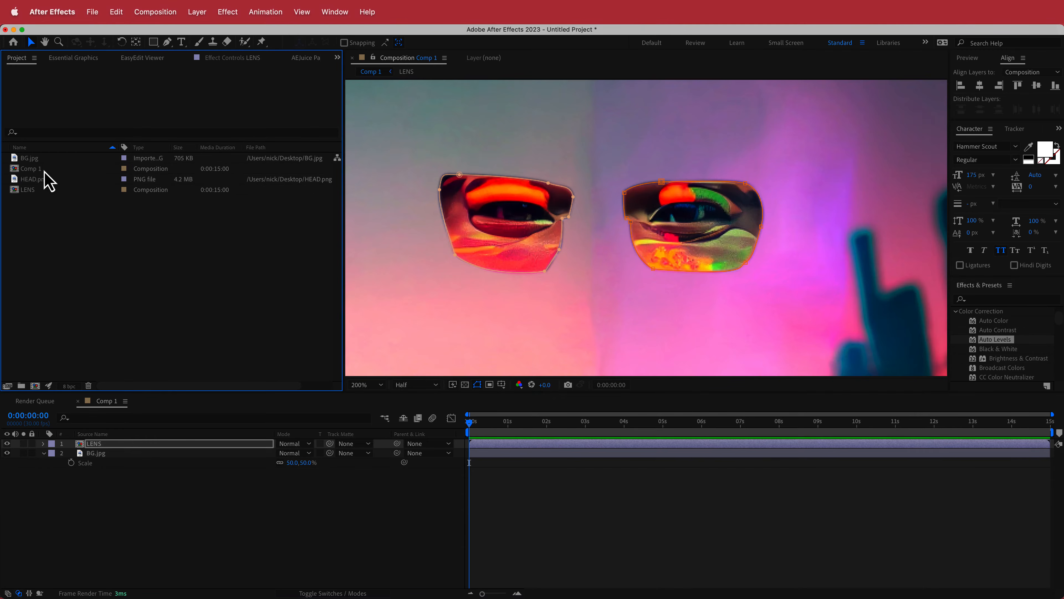
pyautogui.moveTo(37, 179); pyautogui.dragTo(106, 455)
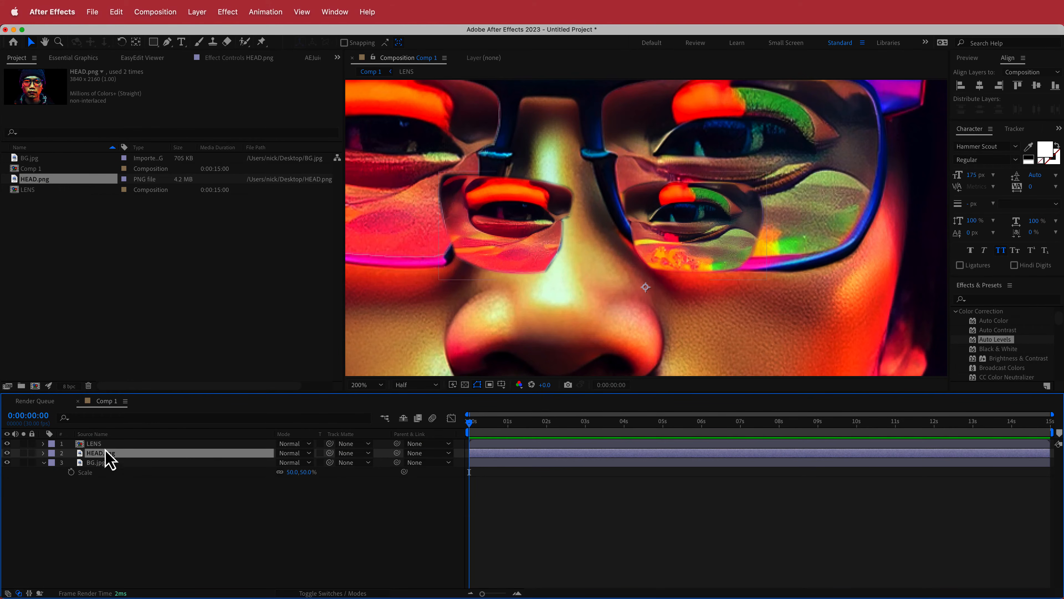
pyautogui.click(101, 443)
pyautogui.press(',')
# Set the scale of the new HEAD.png layer to 50% so it lines up with the LENS layer.
pyautogui.click(110, 454)
pyautogui.press('s')
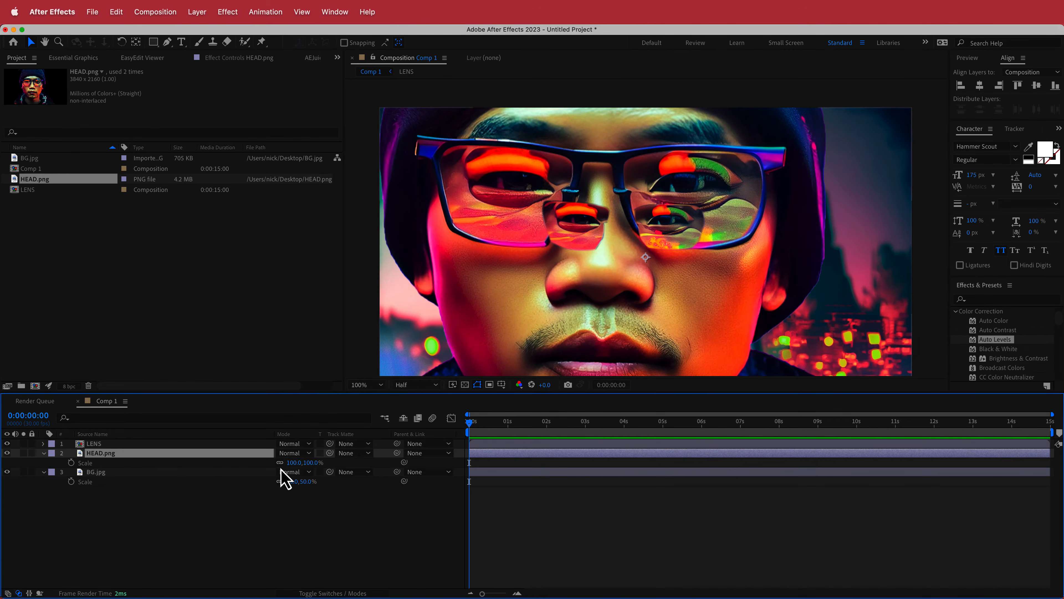
pyautogui.click(294, 462)
pyautogui.write('50')
pyautogui.press('Return')
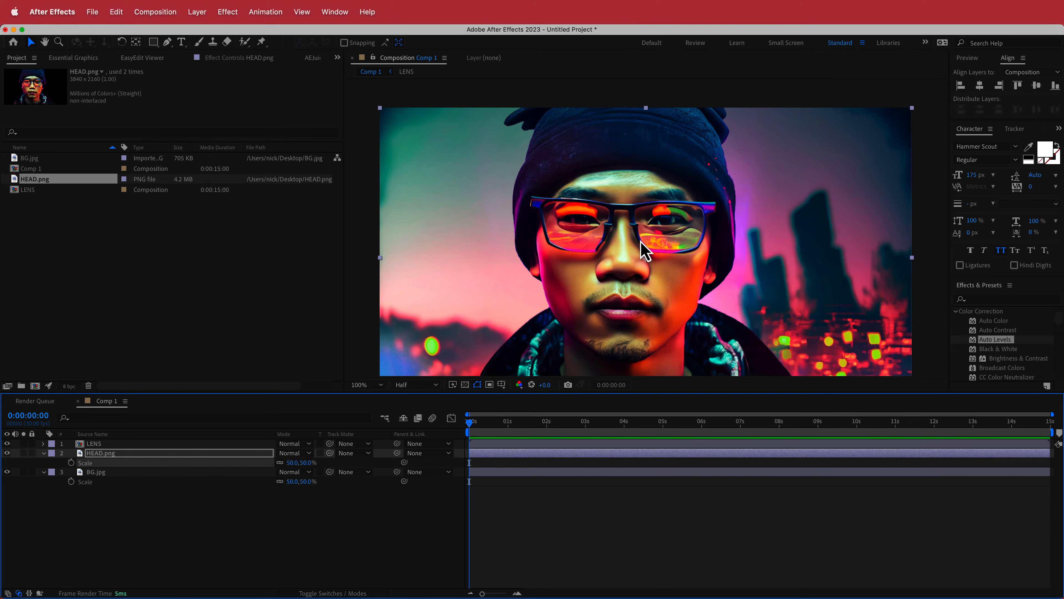
# Apply the CC Light Sweep effect to the LENS layer.
pyautogui.click(93, 443)
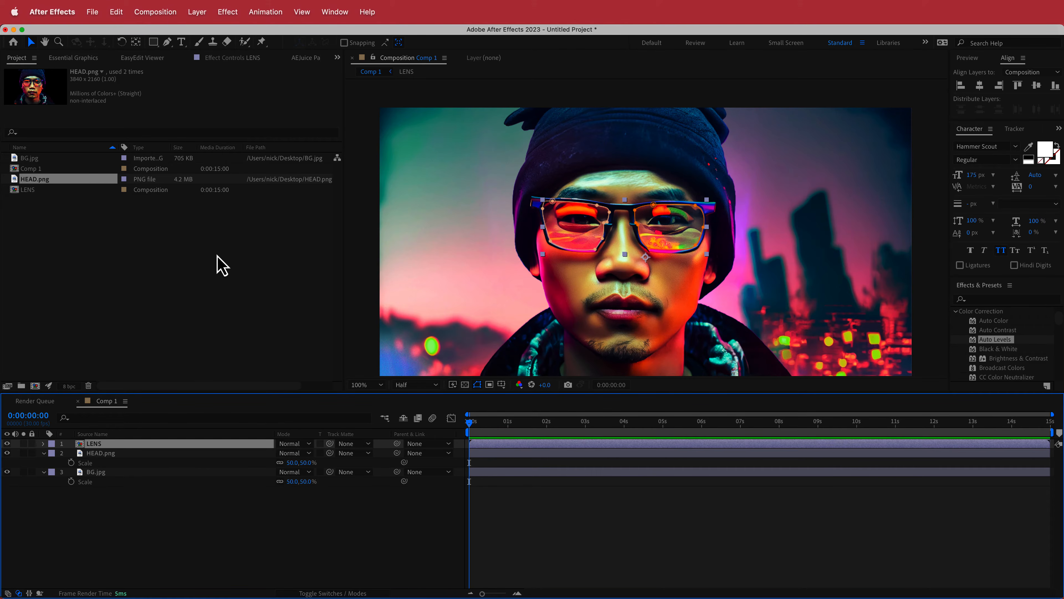
pyautogui.hotkey('ctrl', 'space')
pyautogui.write('lig')
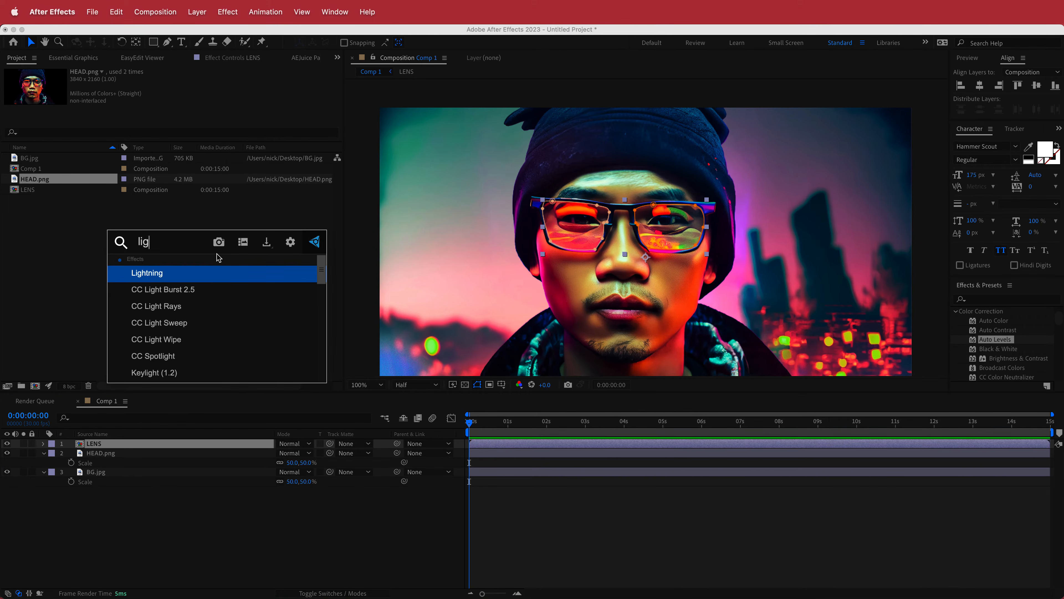
pyautogui.click(202, 324)
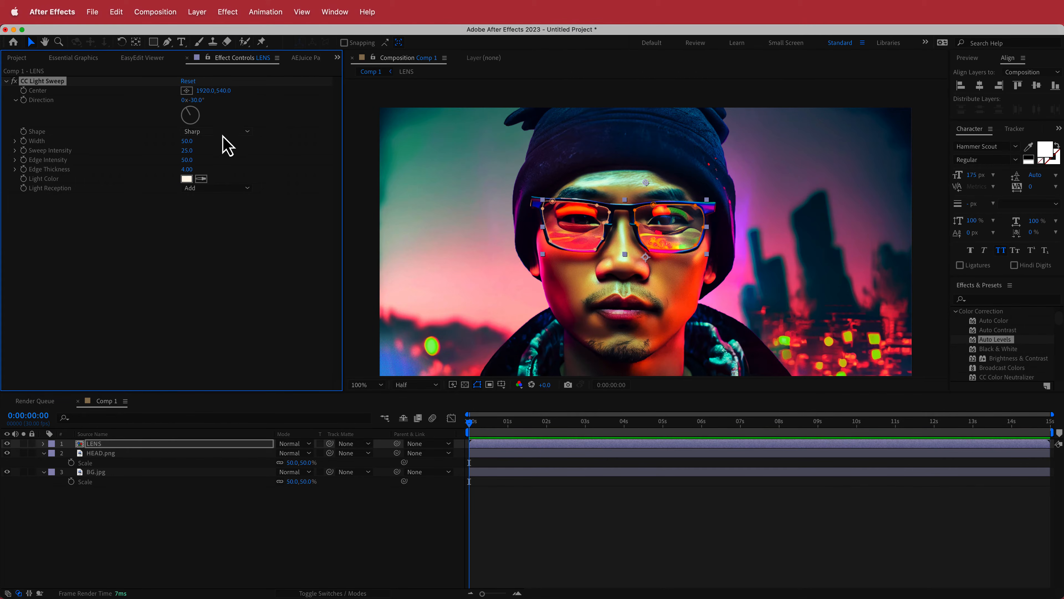
# Set the light sweep's Width to 160 and Sweep Intensity to 57 on the LENS layer.
pyautogui.click(186, 141)
pyautogui.press('Return')
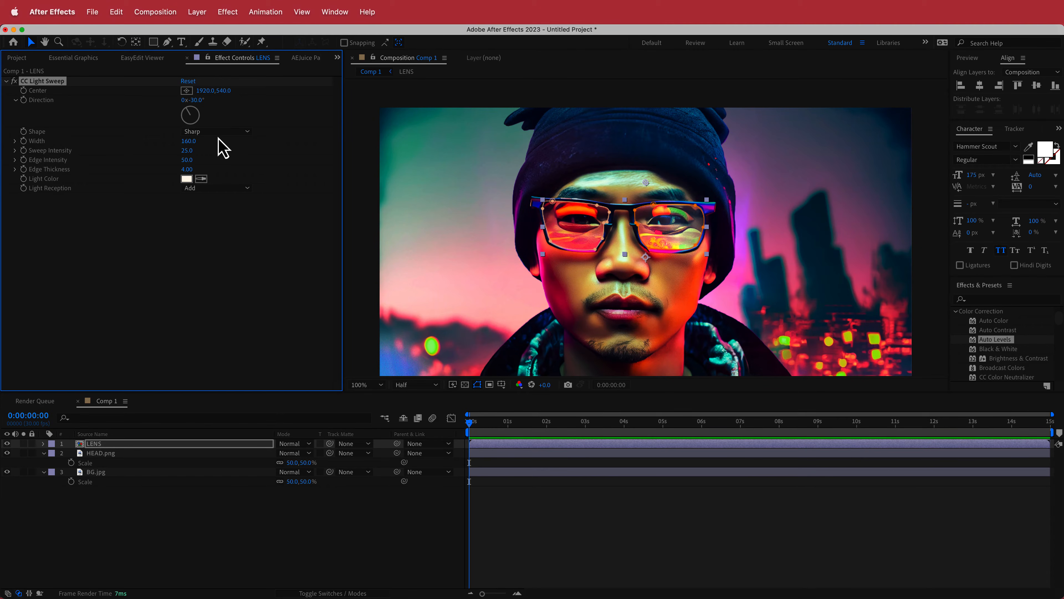
pyautogui.click(186, 150)
pyautogui.write('57')
pyautogui.press('Return')
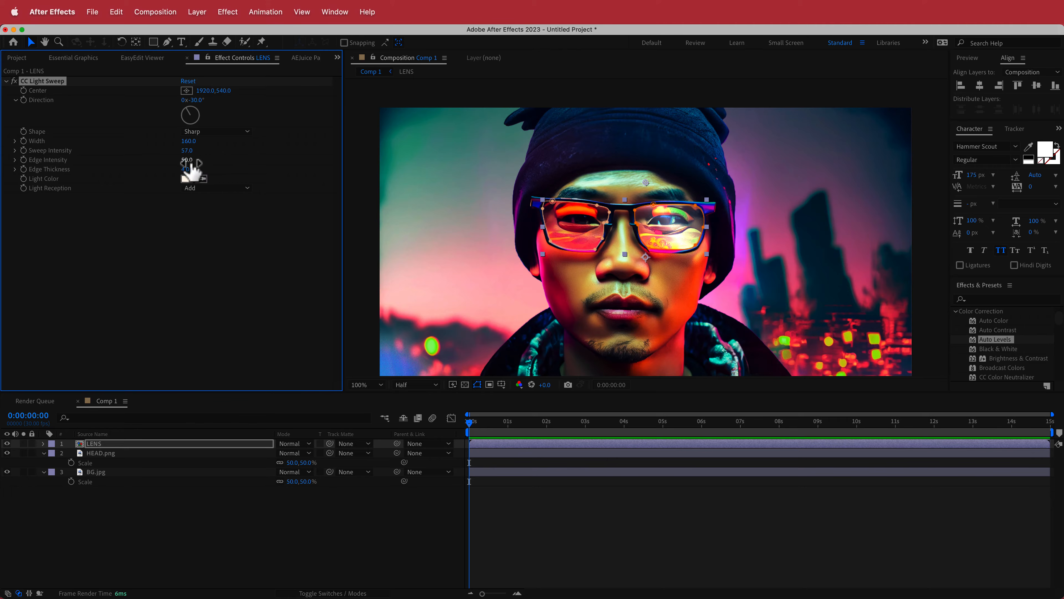
pyautogui.click(188, 160)
pyautogui.click(213, 166)
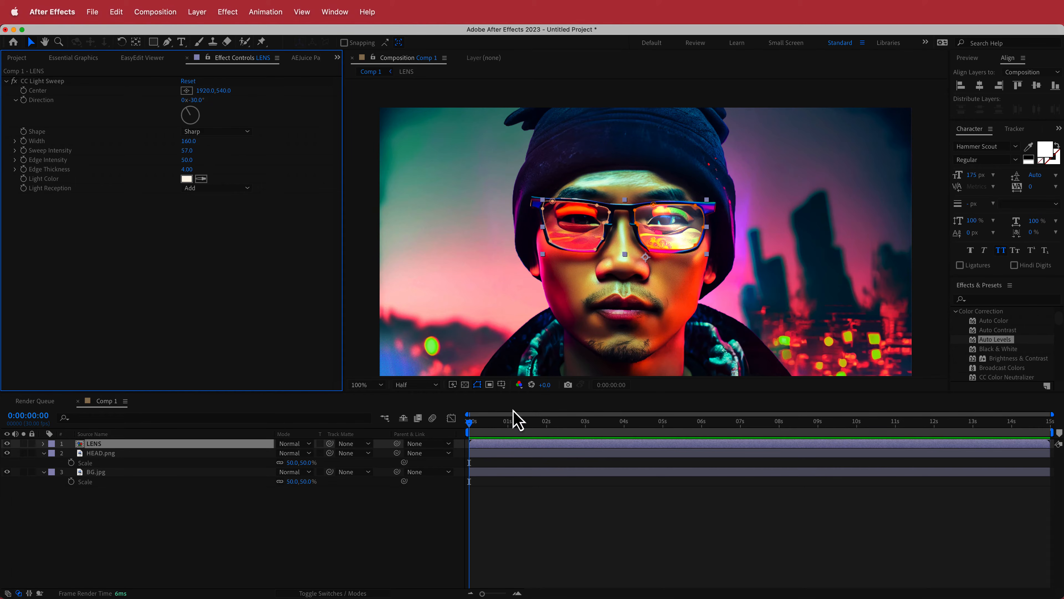
# Keyframe the light sweep's Center at the start of the composition, with its position at 750, 540 beyond the lenses.
pyautogui.click(474, 423)
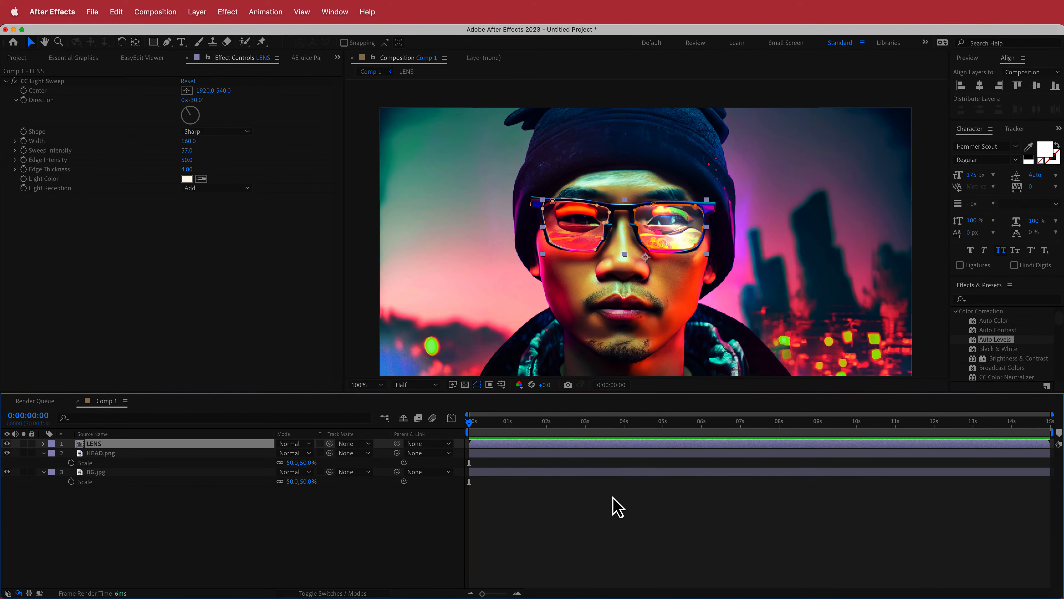
pyautogui.click(27, 103)
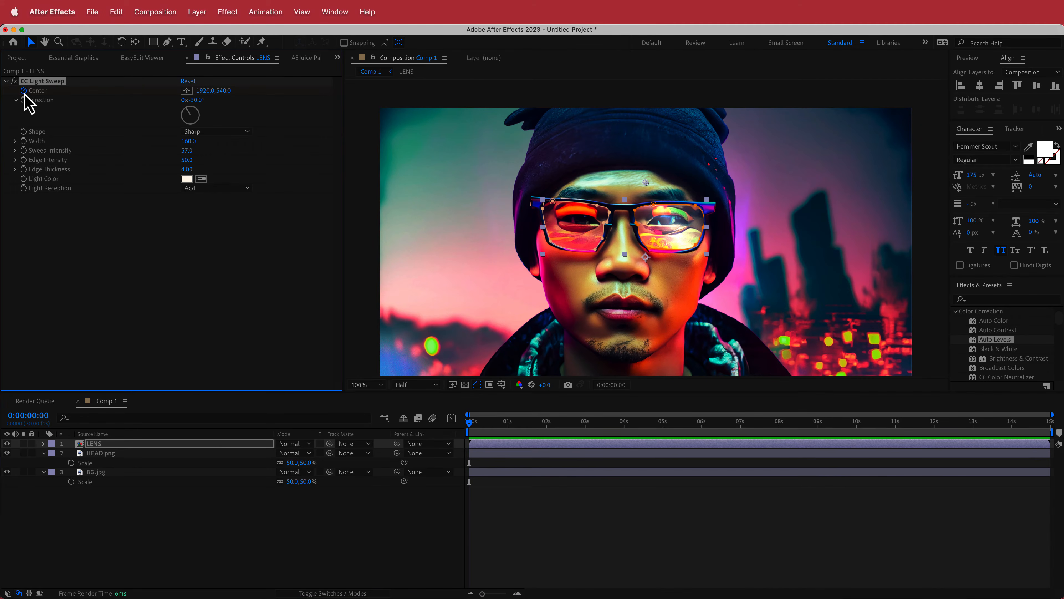
pyautogui.moveTo(205, 91); pyautogui.dragTo(14, 92)
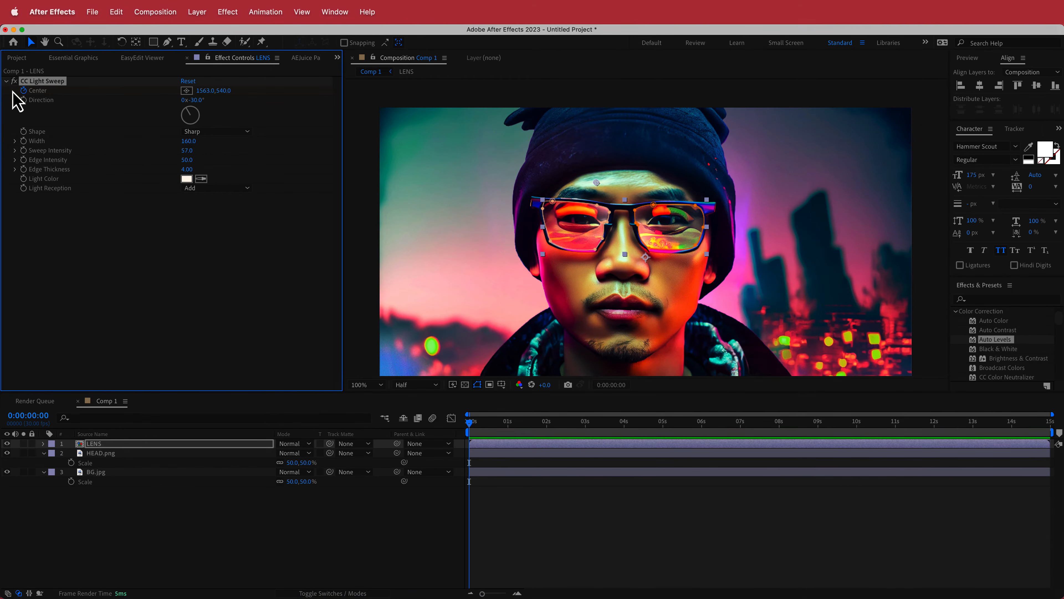
pyautogui.moveTo(203, 90); pyautogui.dragTo(104, 86)
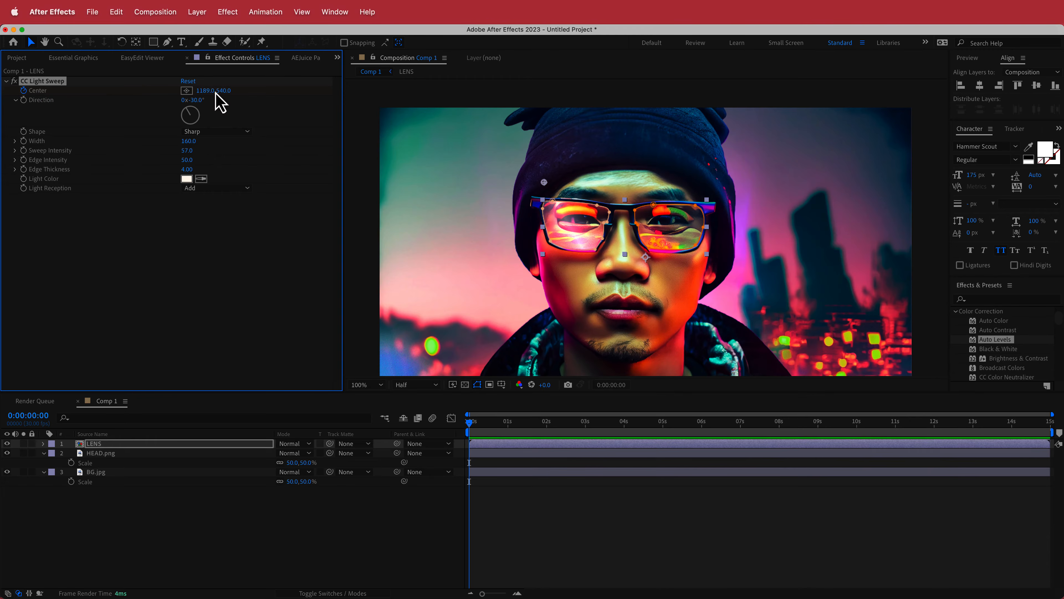
pyautogui.moveTo(202, 91); pyautogui.dragTo(5, 91)
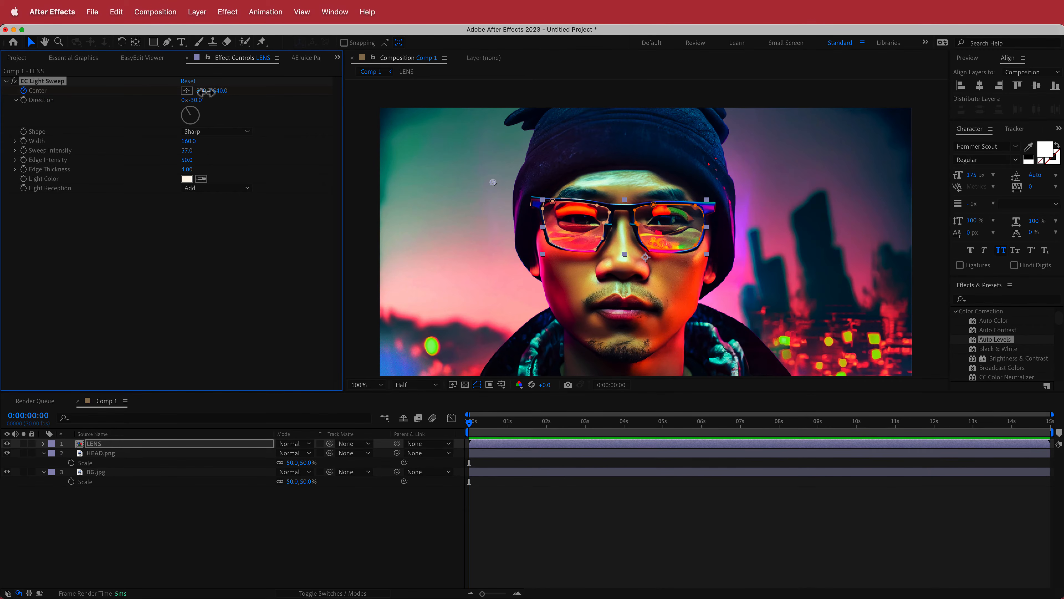
pyautogui.moveTo(204, 91); pyautogui.dragTo(147, 91)
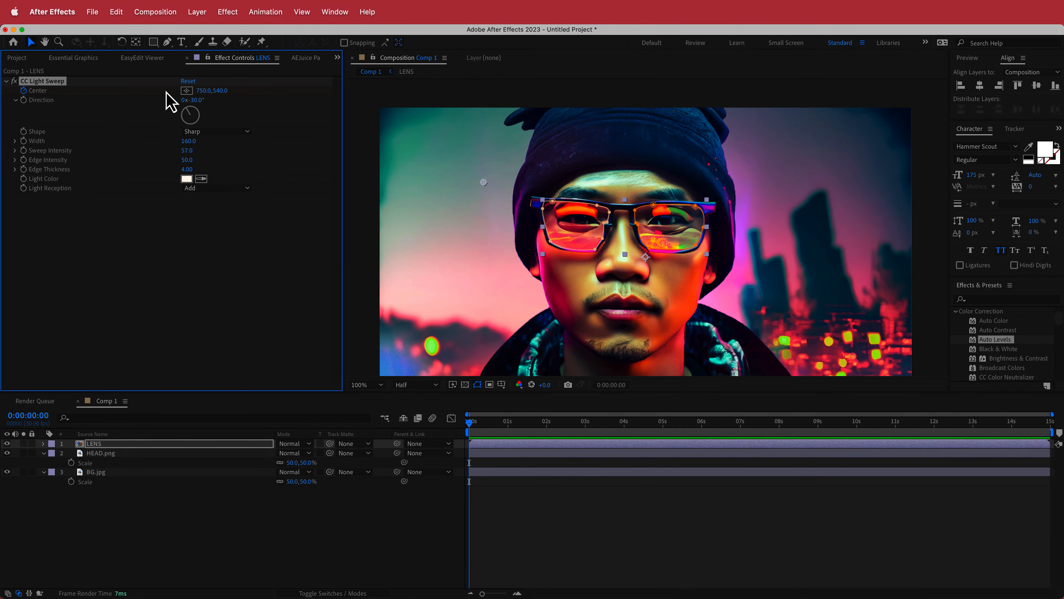
# At the one-second mark, set the light sweep's Center to 2515, 540 so the light crosses both lenses.
pyautogui.moveTo(470, 422); pyautogui.dragTo(509, 424)
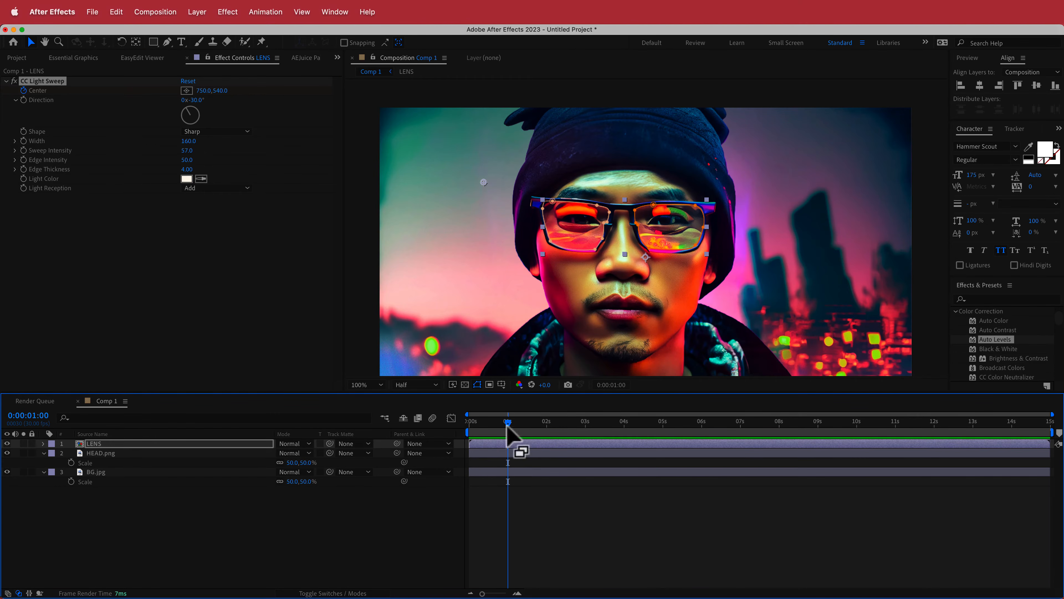
pyautogui.moveTo(203, 91); pyautogui.dragTo(573, 90)
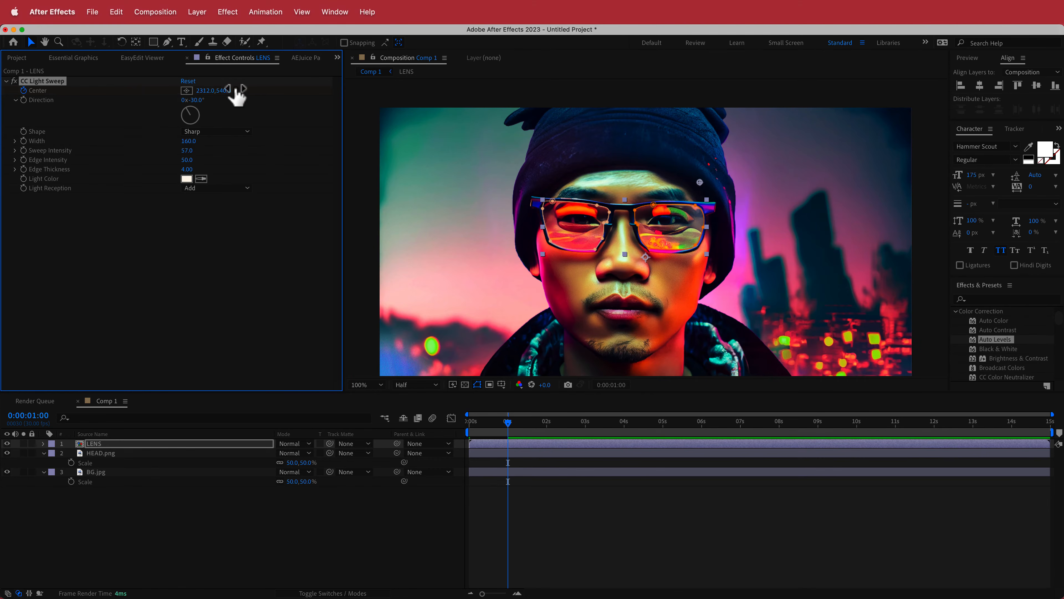
pyautogui.moveTo(205, 92); pyautogui.dragTo(303, 91)
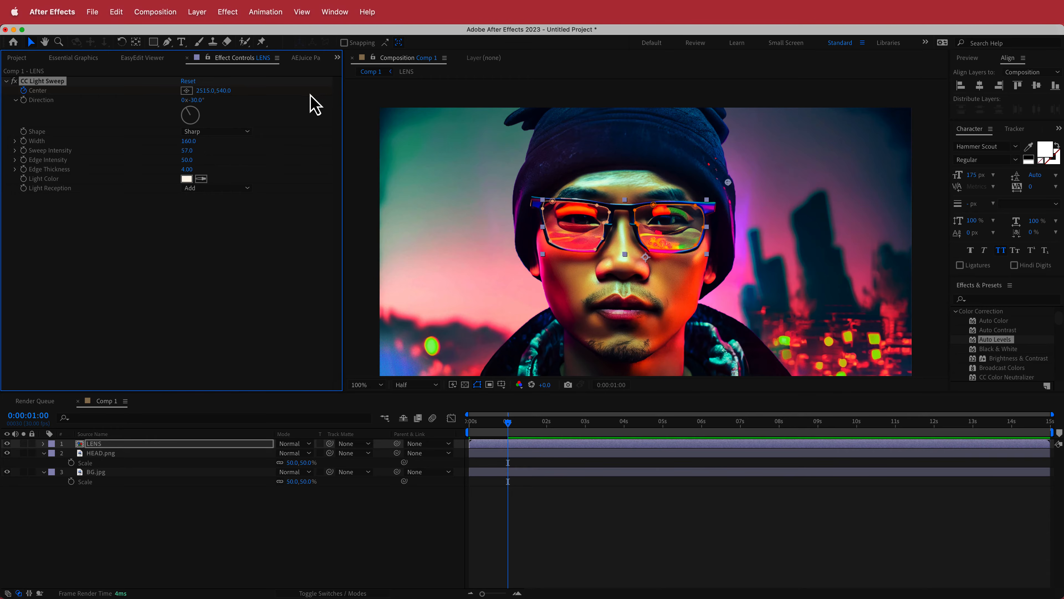
# Reveal the LENS layer's Center keyframes and apply Easy Ease to both of them.
pyautogui.press('u')
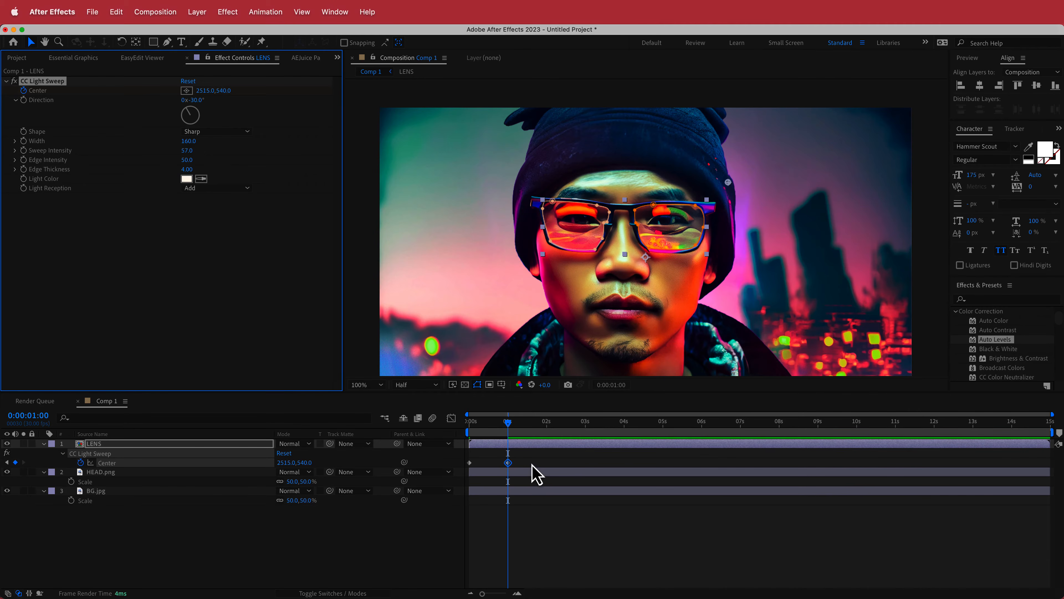
pyautogui.moveTo(532, 456); pyautogui.dragTo(463, 466)
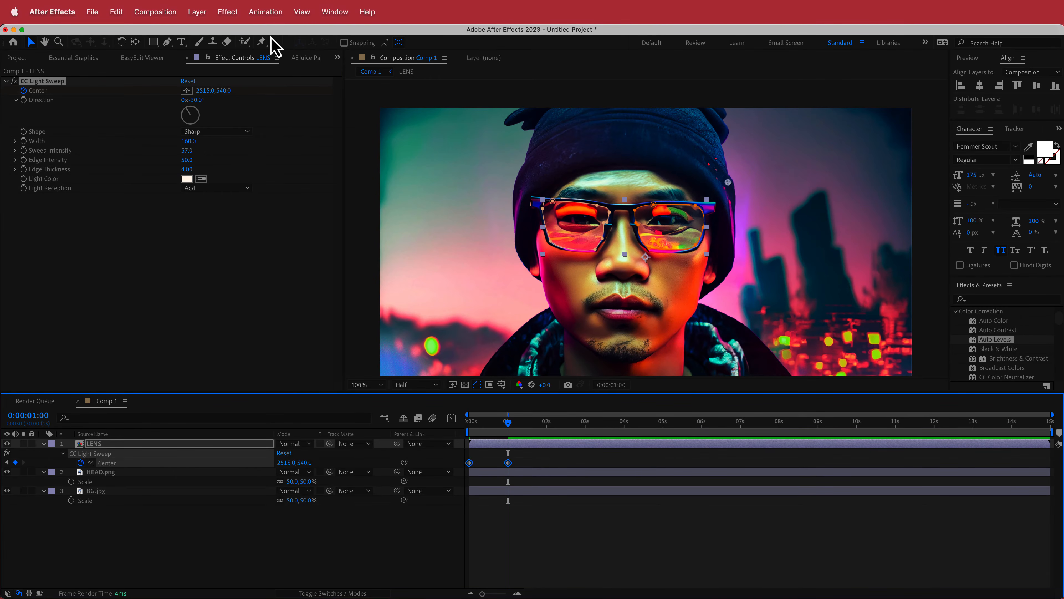
pyautogui.click(267, 13)
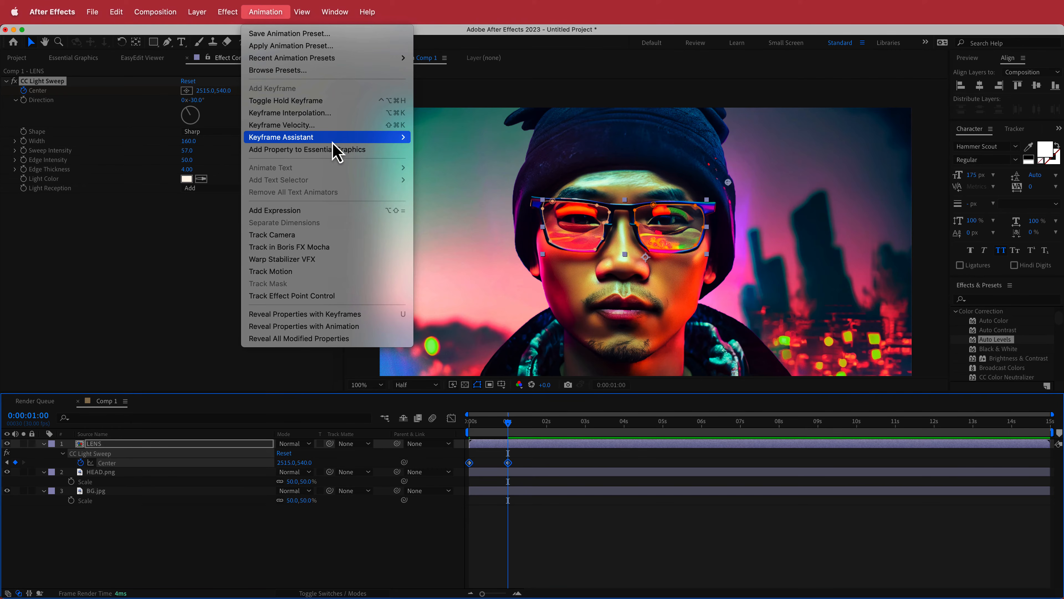
pyautogui.moveTo(334, 138)
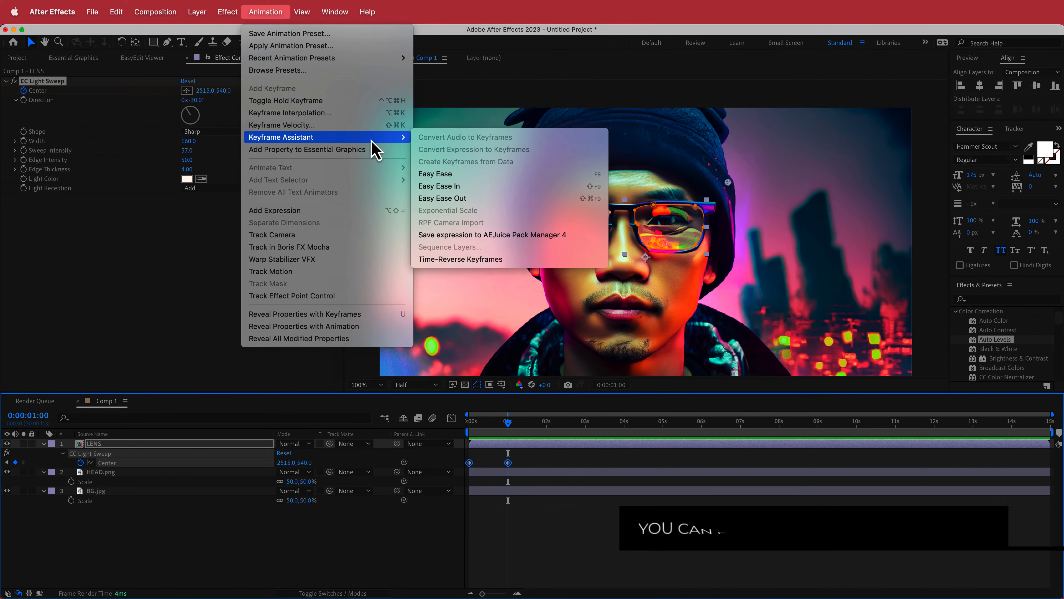
pyautogui.click(476, 171)
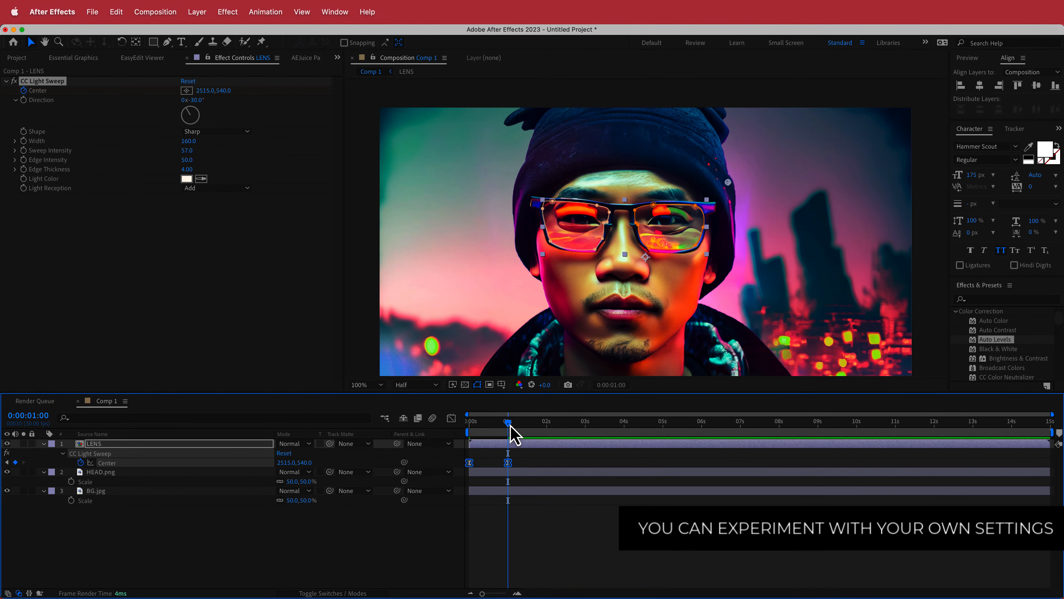
# Reshape the Center speed graph into a steep peak midway between the two keyframes and preview the sweep from the start.
pyautogui.moveTo(510, 424)
pyautogui.mouseDown()
pyautogui.moveTo(435, 426)
pyautogui.moveTo(513, 424)
pyautogui.mouseUp()
pyautogui.click(451, 418)
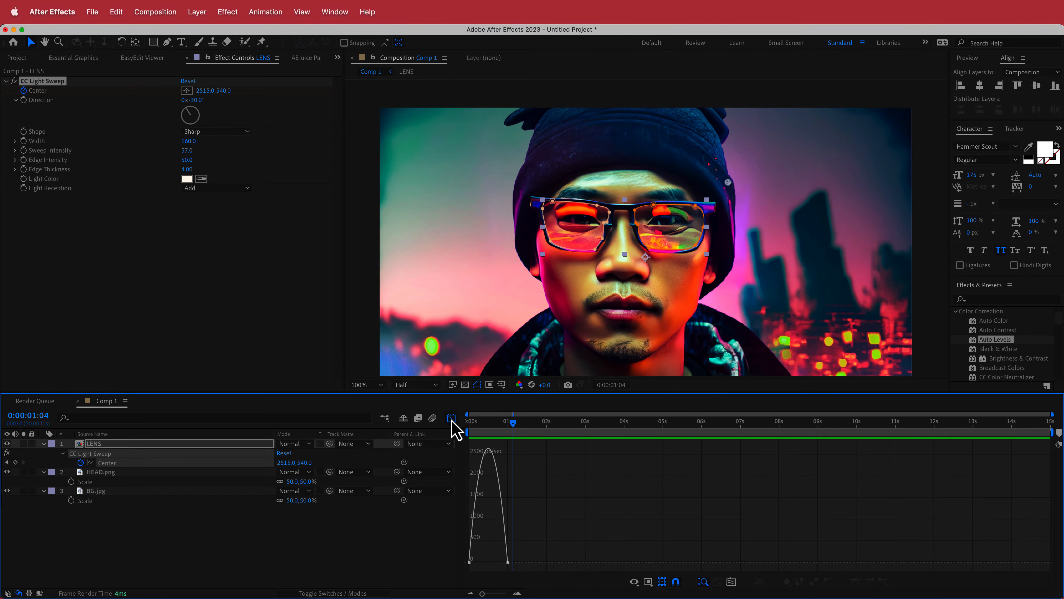
pyautogui.moveTo(480, 555)
pyautogui.mouseDown()
pyautogui.moveTo(458, 569)
pyautogui.moveTo(494, 563)
pyautogui.mouseUp()
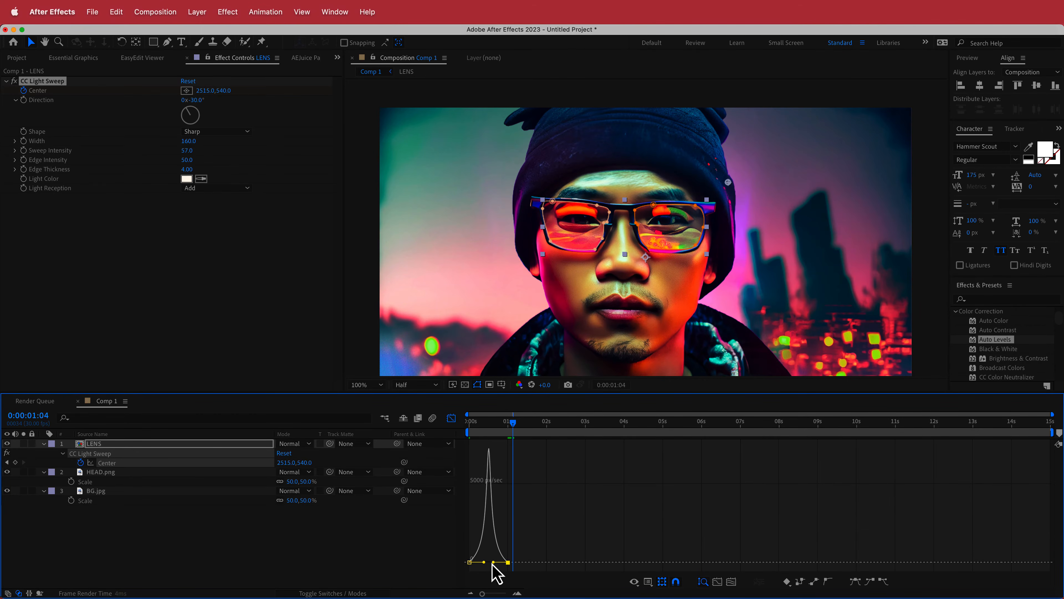
pyautogui.moveTo(511, 424); pyautogui.dragTo(461, 424)
pyautogui.press('space')
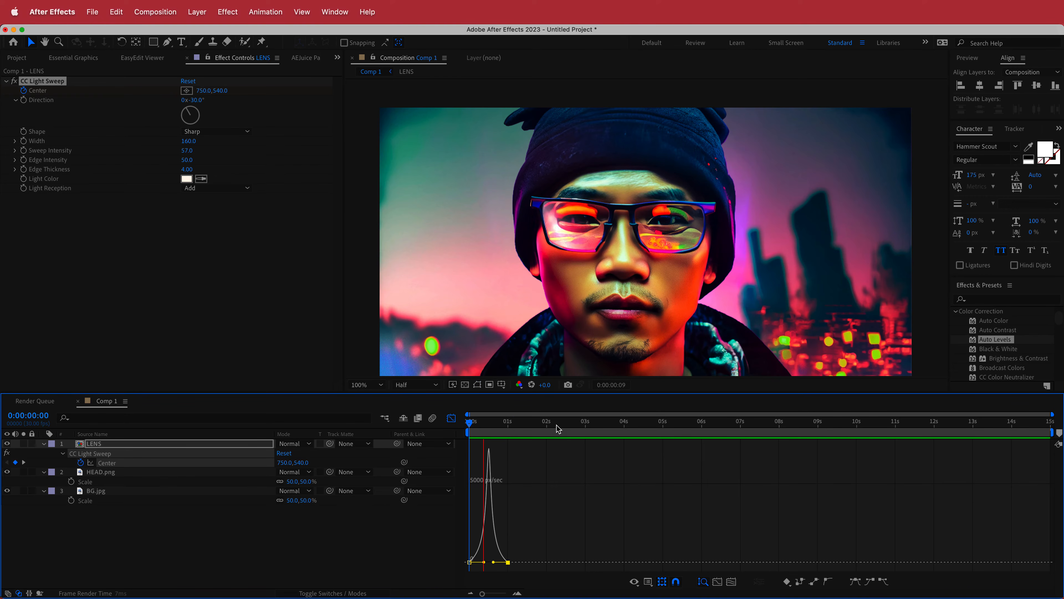
pyautogui.press('space')
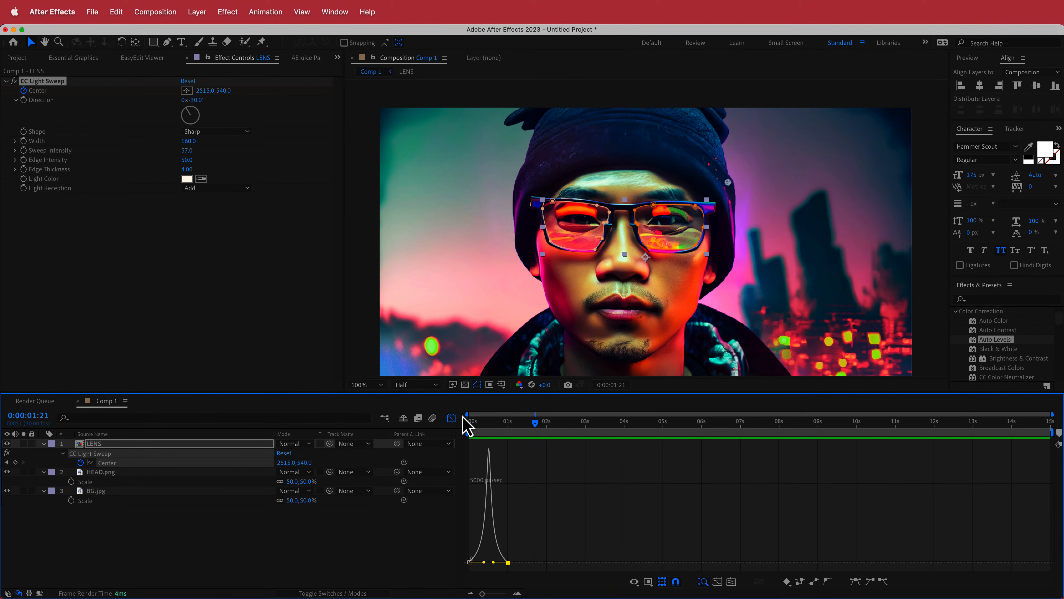
# Add the expression loopOut("pingpong") to the light sweep's Center and return to the start of the composition.
pyautogui.click(451, 418)
pyautogui.moveTo(531, 463); pyautogui.dragTo(461, 476)
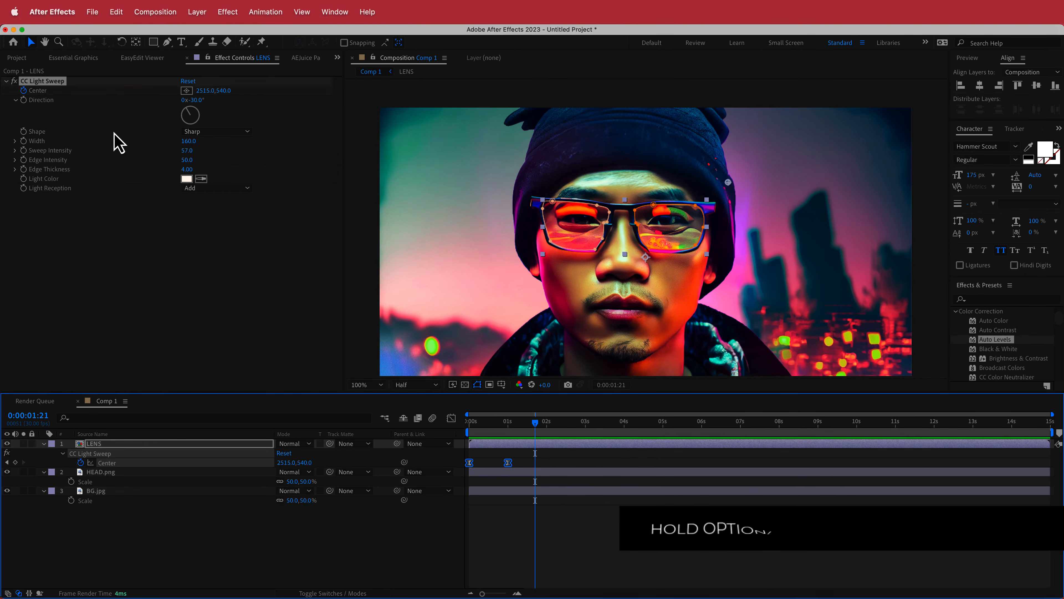
pyautogui.keyDown('alt'); pyautogui.click(24, 91); pyautogui.keyUp('alt')
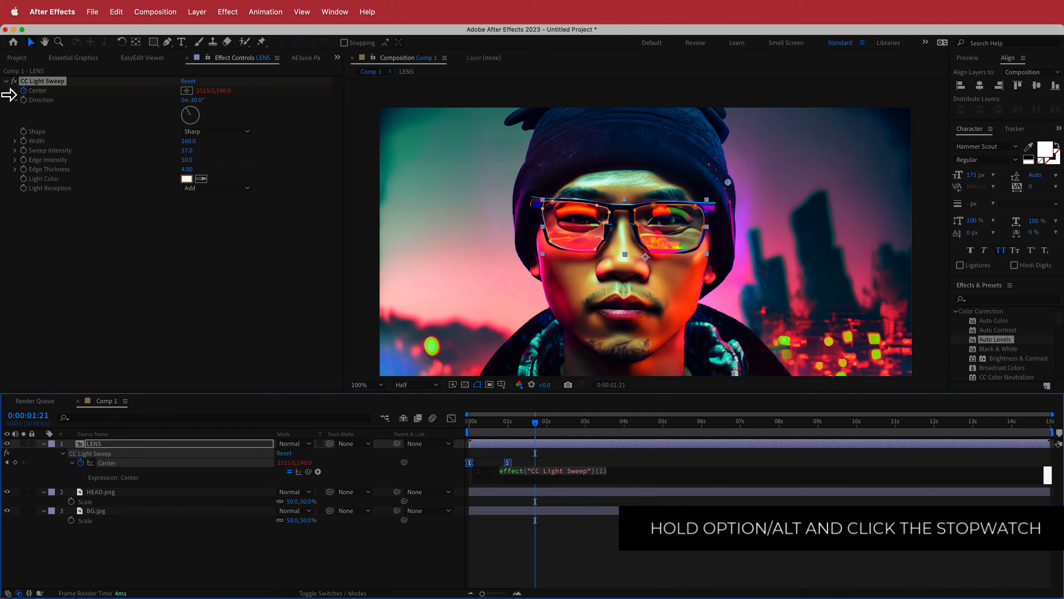
pyautogui.write('lo')
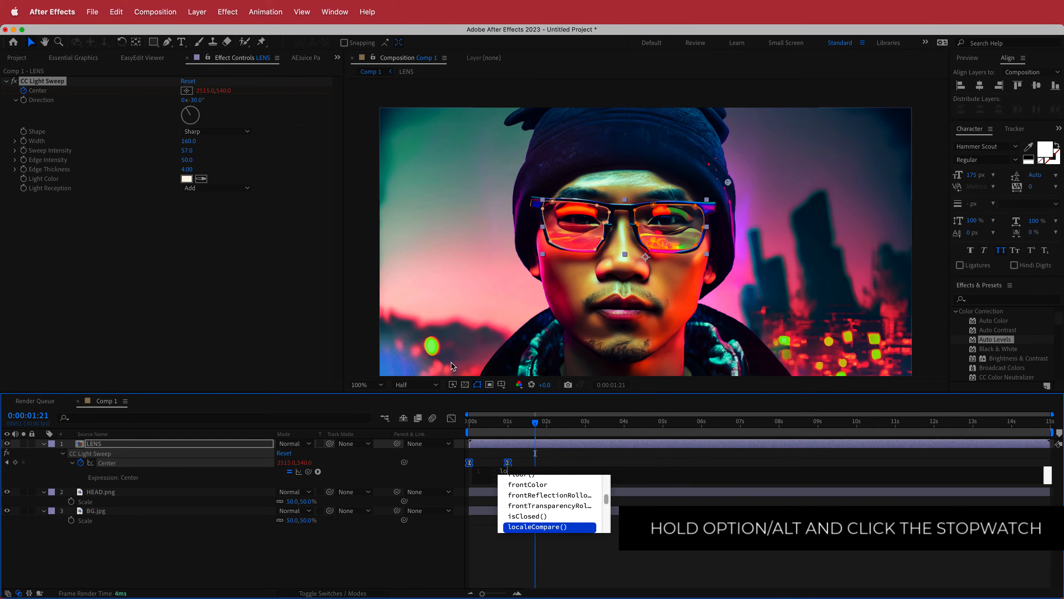
pyautogui.write('opou')
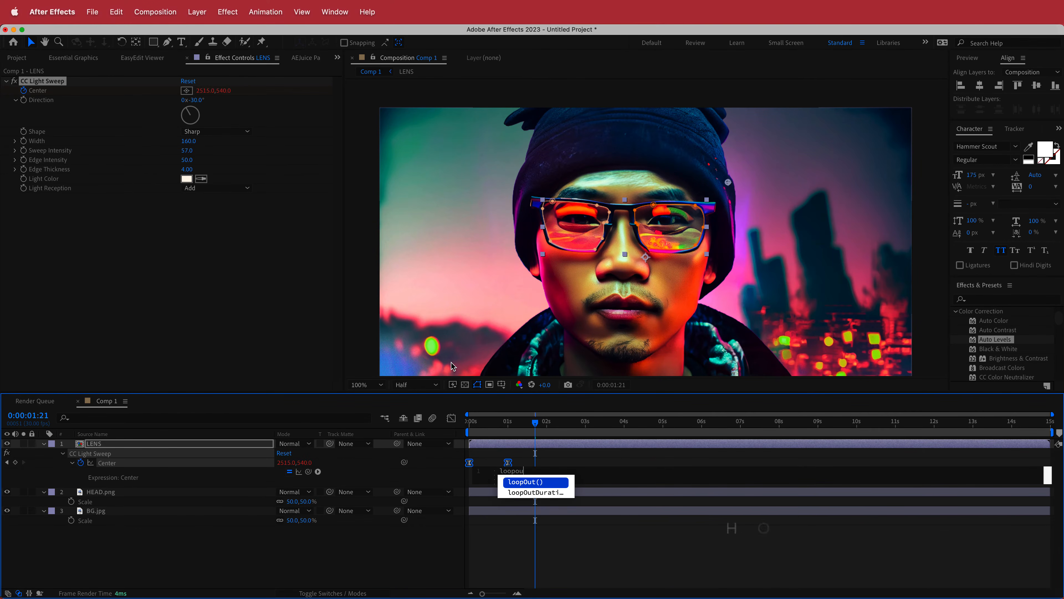
pyautogui.press('Return')
pyautogui.write('"p')
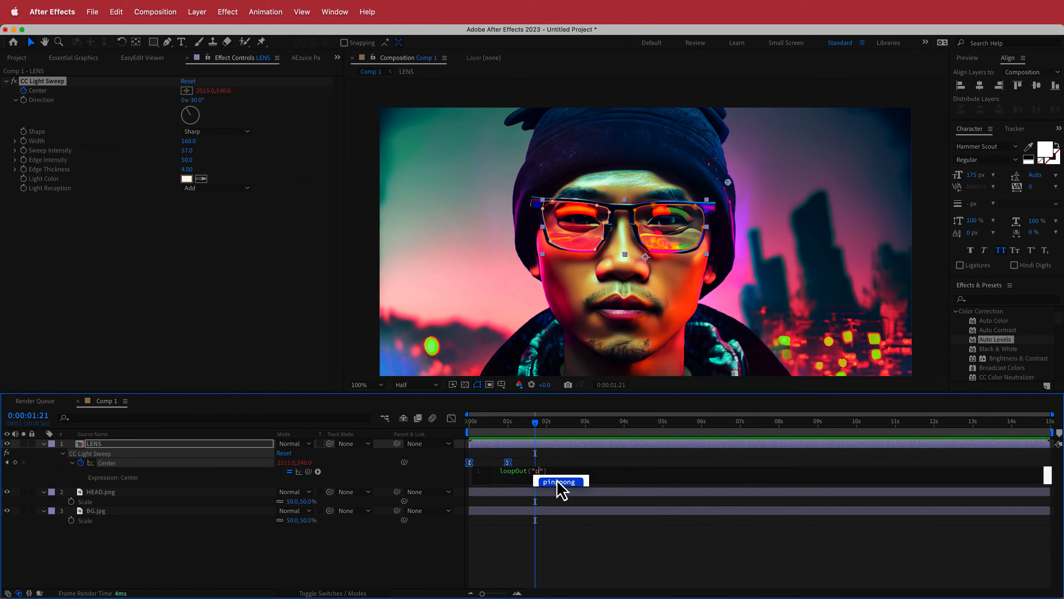
pyautogui.click(558, 483)
pyautogui.moveTo(536, 424); pyautogui.dragTo(470, 427)
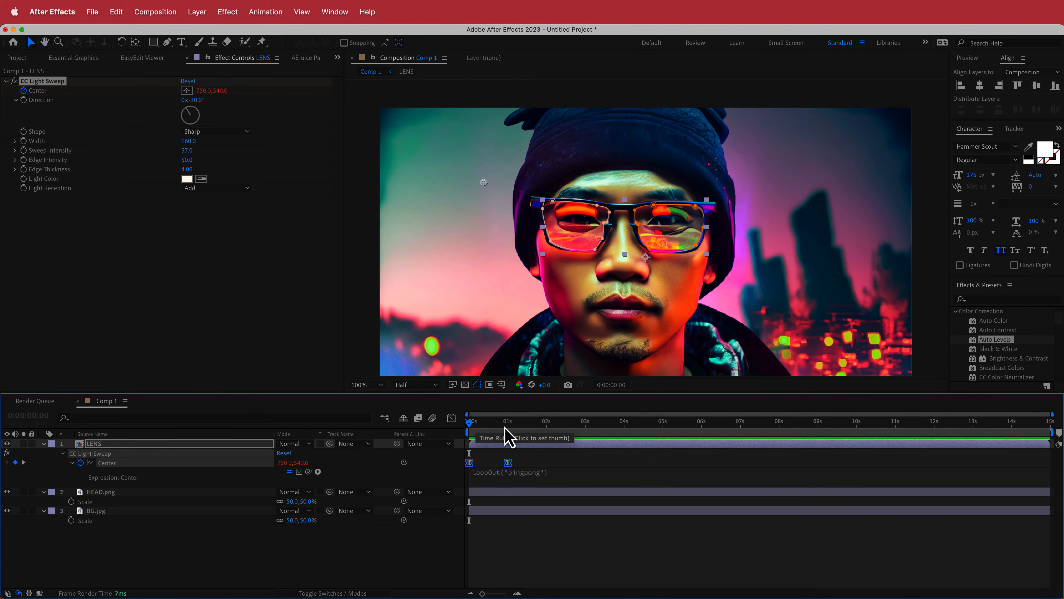
# Collapse the LENS layer's properties and apply the Turbulent Displace effect to the BG.jpg layer.
pyautogui.click(43, 443)
pyautogui.click(109, 473)
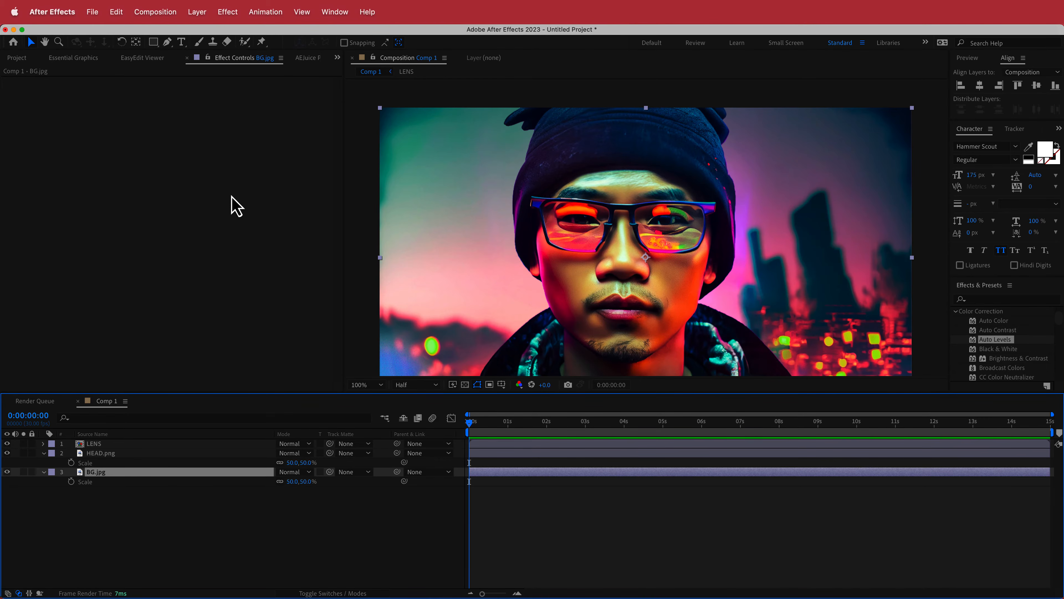
pyautogui.hotkey('ctrl', 'space')
pyautogui.write('turb')
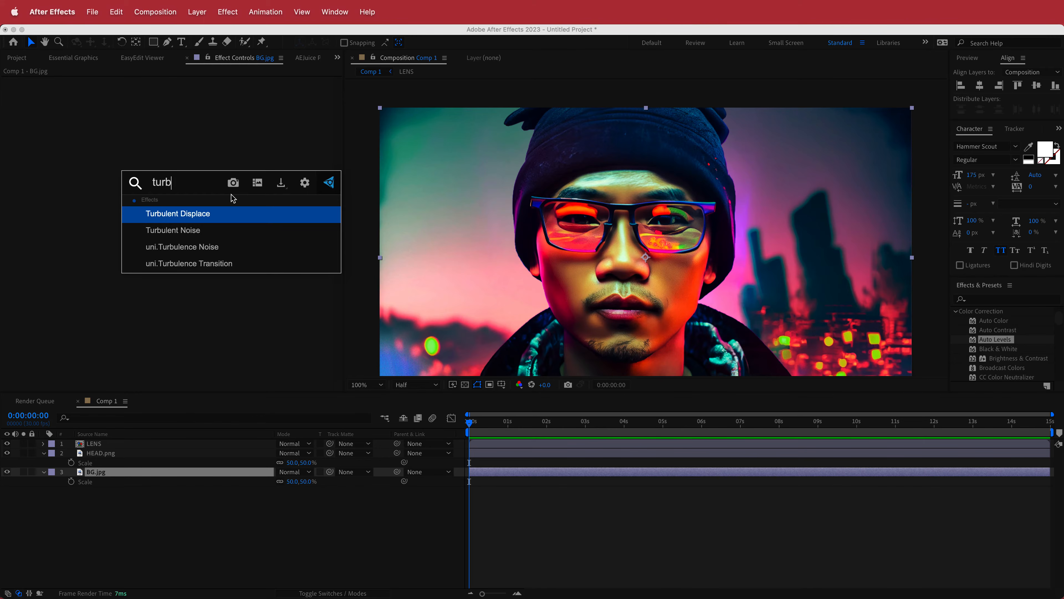
pyautogui.press('Return')
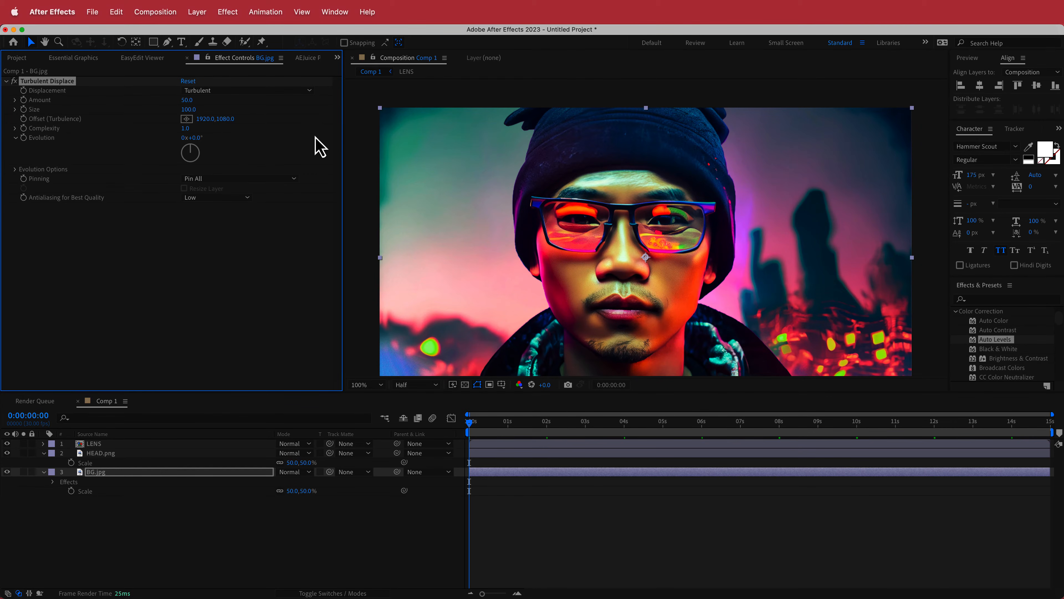
# Set the Turbulent Displace Amount to 100 and Size to 110 on BG.jpg.
pyautogui.click(187, 101)
pyautogui.press('Return')
pyautogui.click(188, 110)
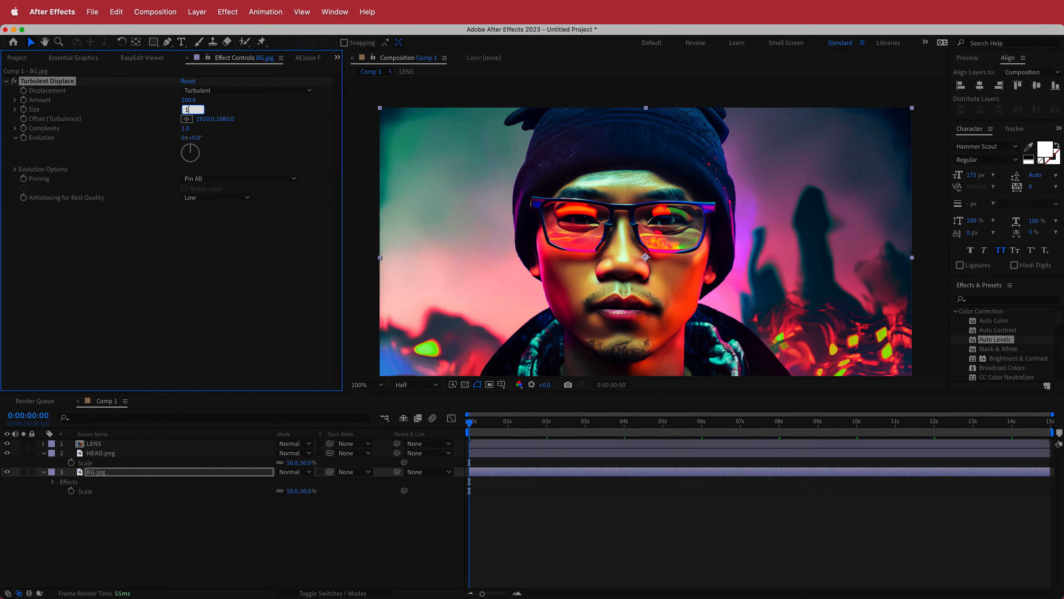
pyautogui.press('Return')
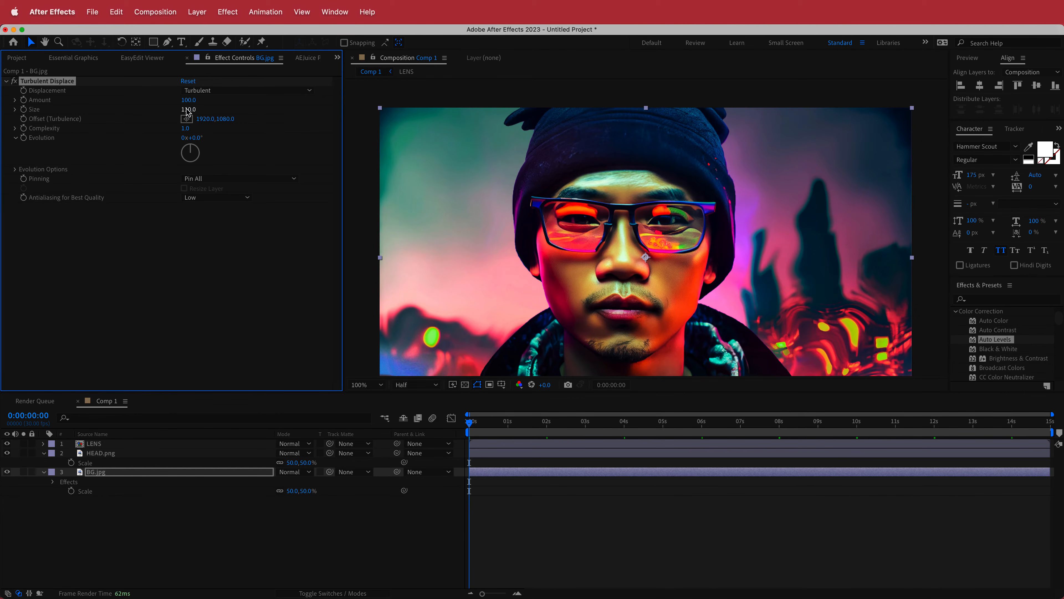
# Add the expression time*50 to the Turbulent Displace Evolution on BG.jpg and preview the background motion.
pyautogui.keyDown('alt'); pyautogui.click(24, 139); pyautogui.keyUp('alt')
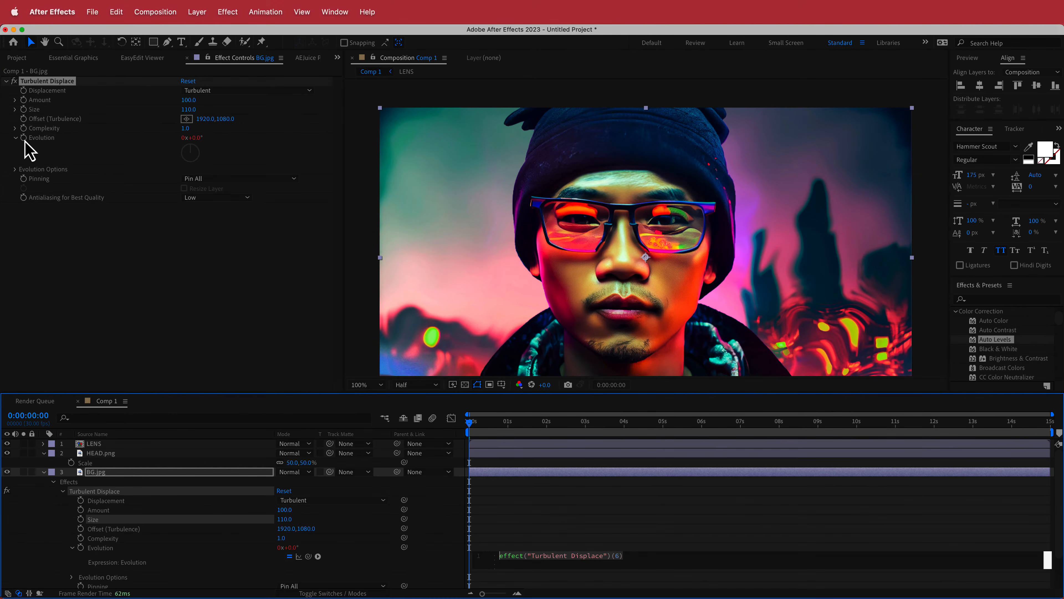
pyautogui.write('time')
pyautogui.write('*')
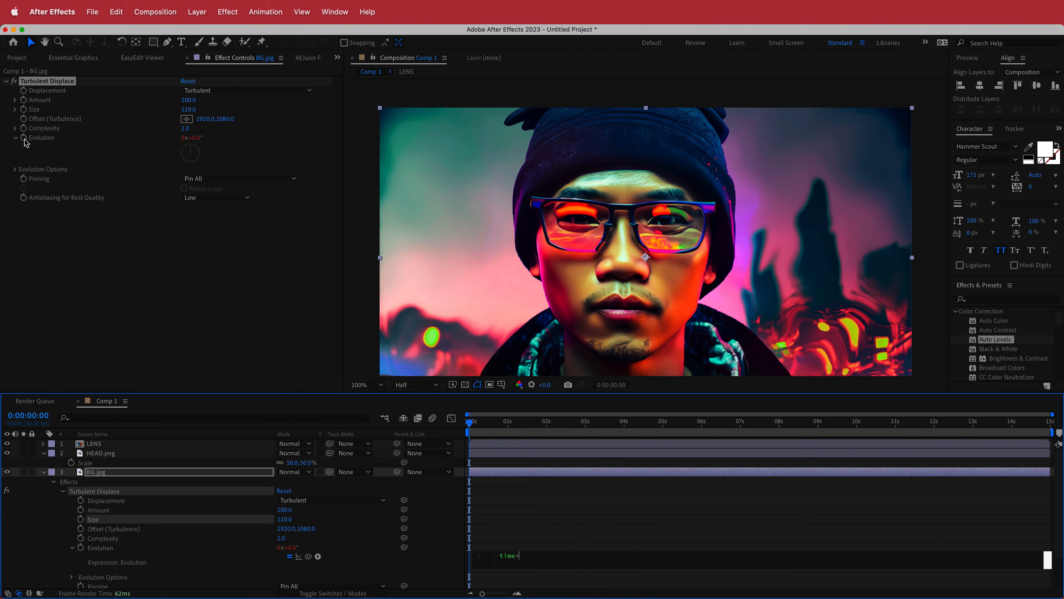
pyautogui.write('50')
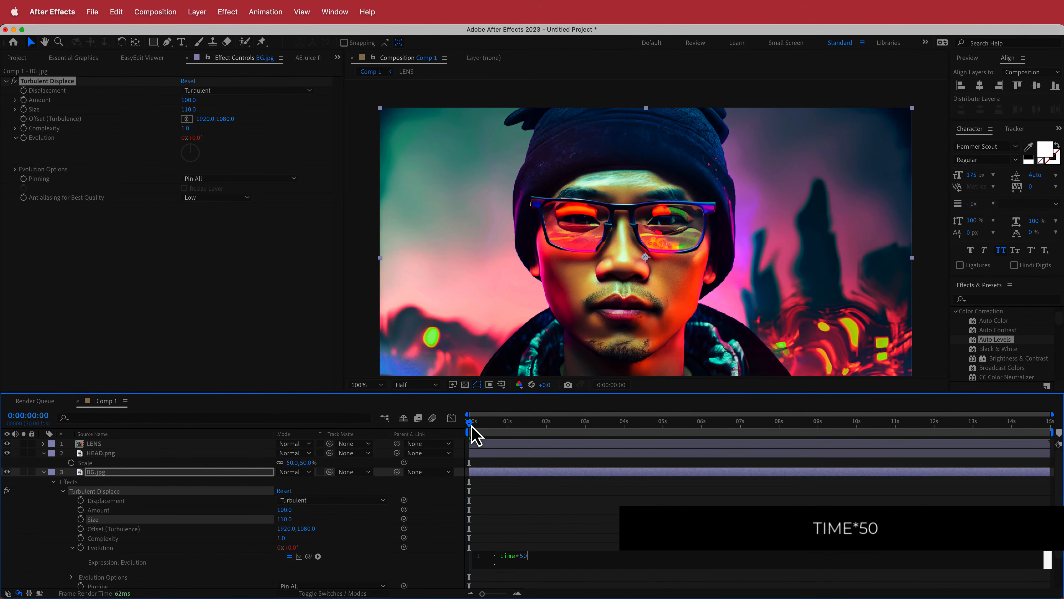
pyautogui.moveTo(472, 428)
pyautogui.mouseDown()
pyautogui.moveTo(962, 459)
pyautogui.moveTo(477, 447)
pyautogui.mouseUp()
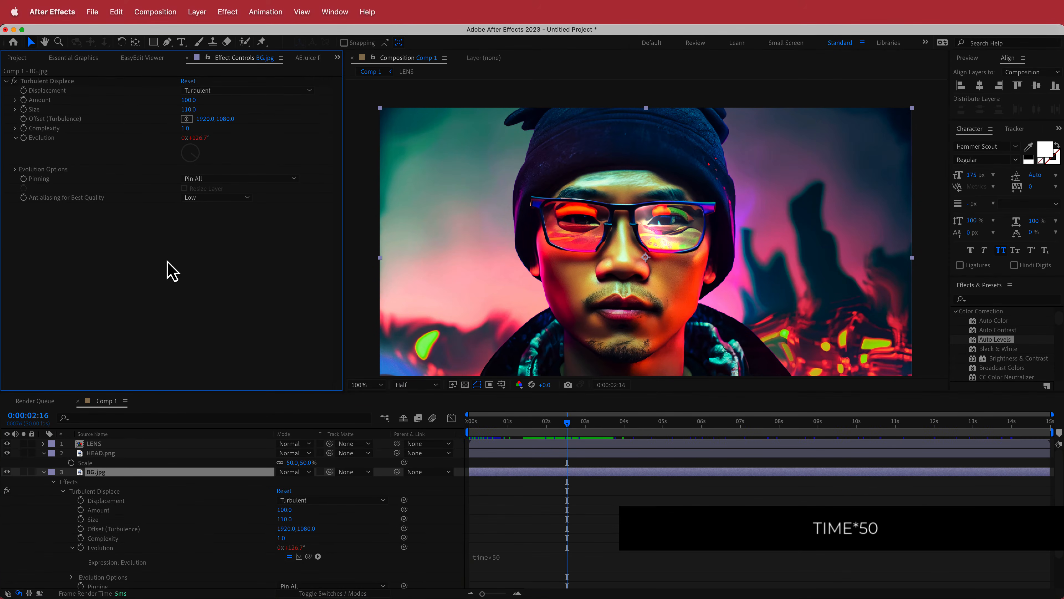
# Apply Fast Box Blur to BG.jpg with a Blur Radius of 8 and move the playhead back near the start.
pyautogui.hotkey('ctrl', 'space')
pyautogui.write('fast')
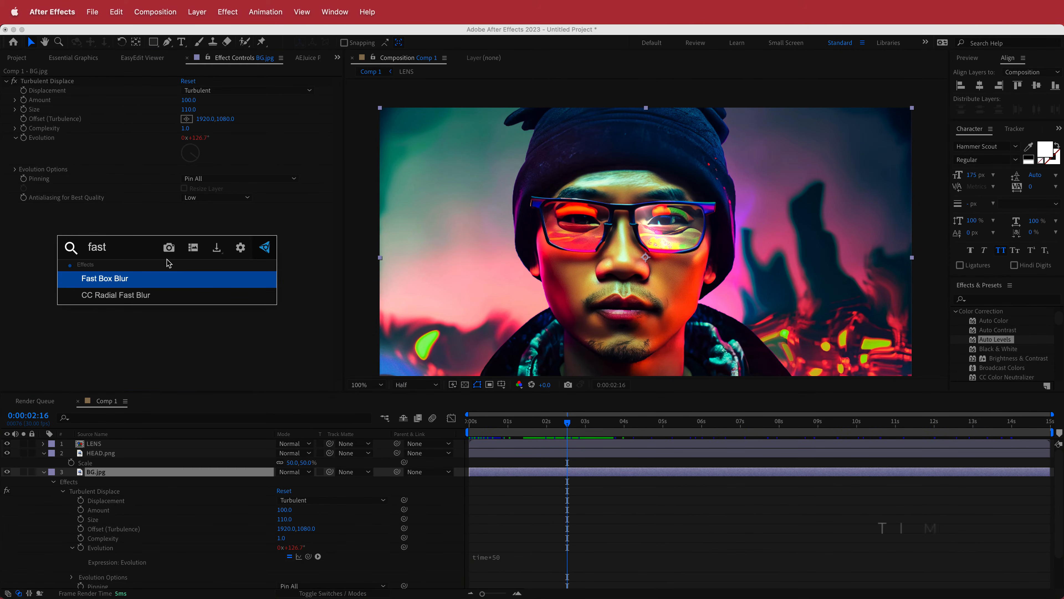
pyautogui.press('Return')
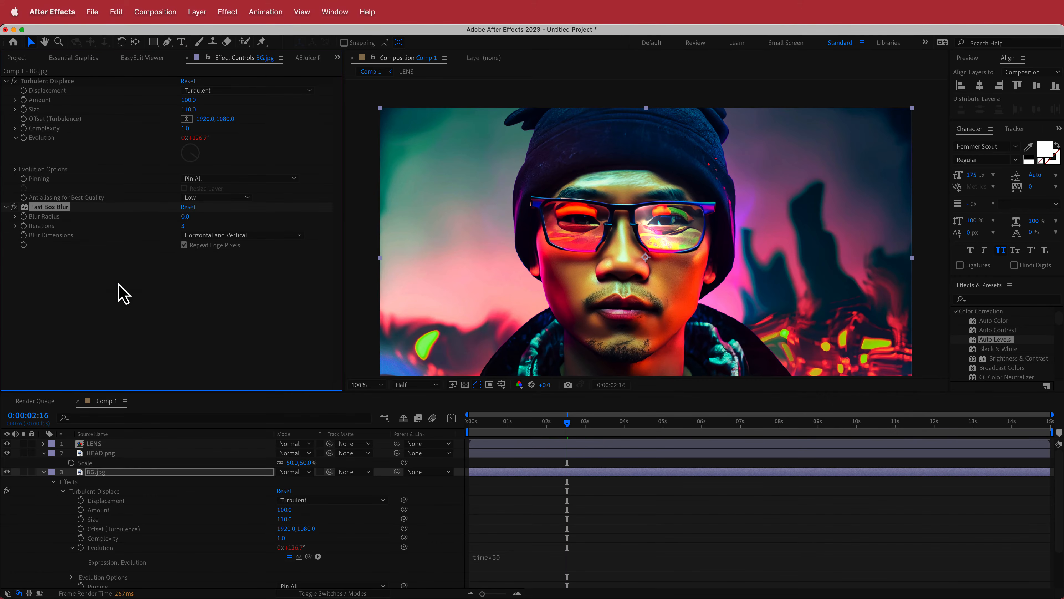
pyautogui.click(187, 217)
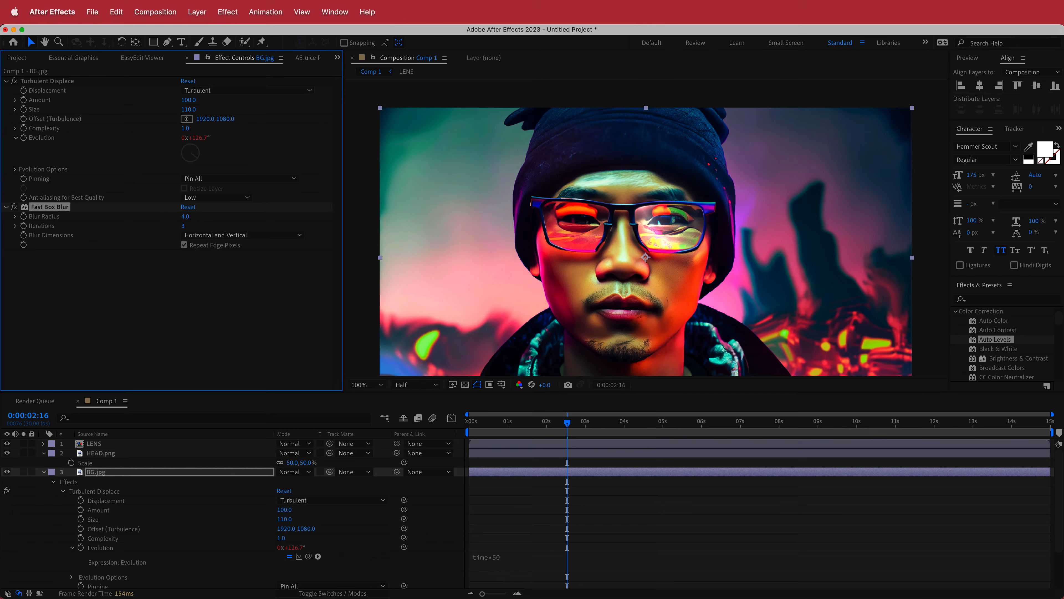
pyautogui.click(186, 216)
pyautogui.write('8')
pyautogui.press('Return')
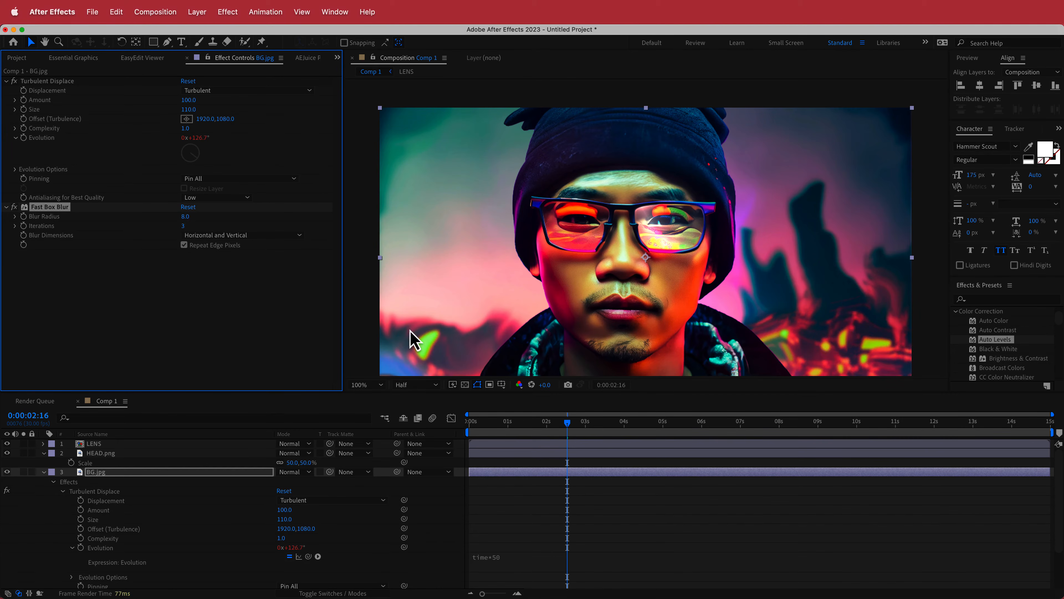
pyautogui.moveTo(562, 424); pyautogui.dragTo(475, 426)
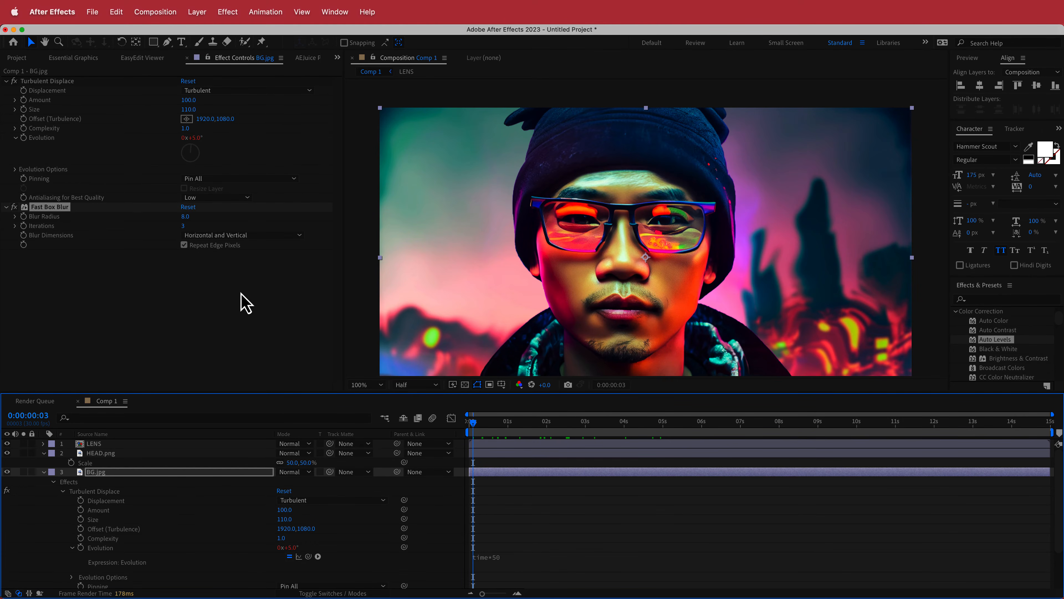
# Apply Curves to BG.jpg and darken it by pulling the RGB curve below the diagonal at a shadow and a highlight point.
pyautogui.hotkey('ctrl', 'space')
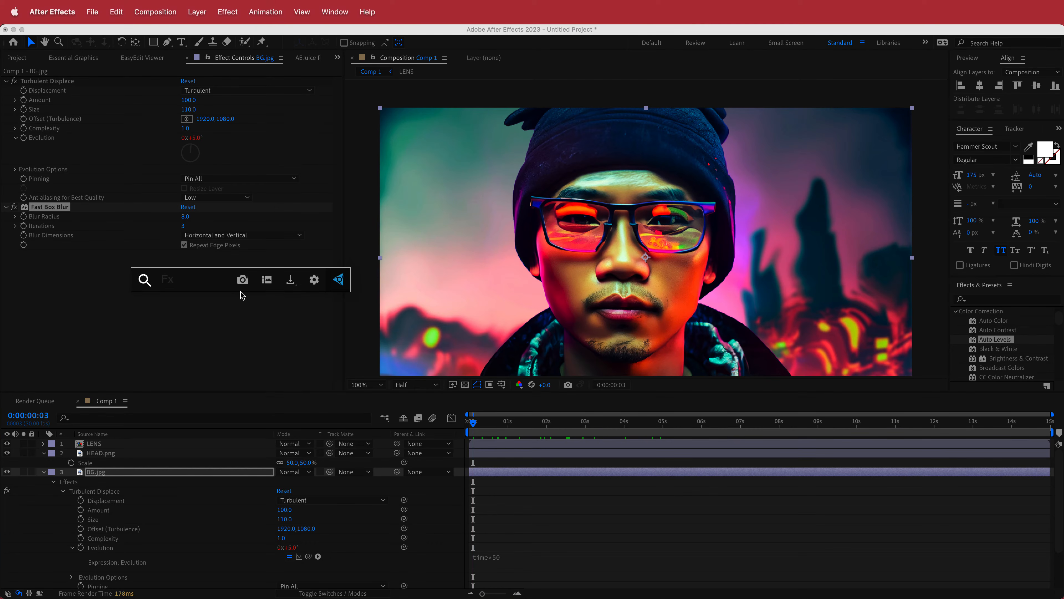
pyautogui.write('curv')
pyautogui.press('Return')
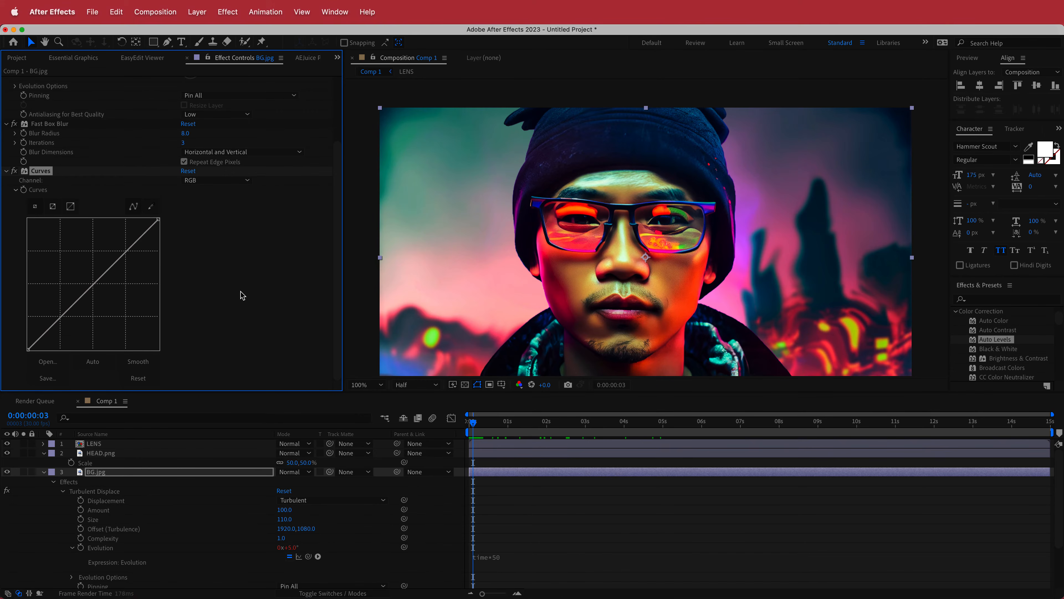
pyautogui.moveTo(60, 322); pyautogui.dragTo(67, 319)
pyautogui.moveTo(132, 251); pyautogui.dragTo(138, 254)
pyautogui.moveTo(73, 320); pyautogui.dragTo(73, 318)
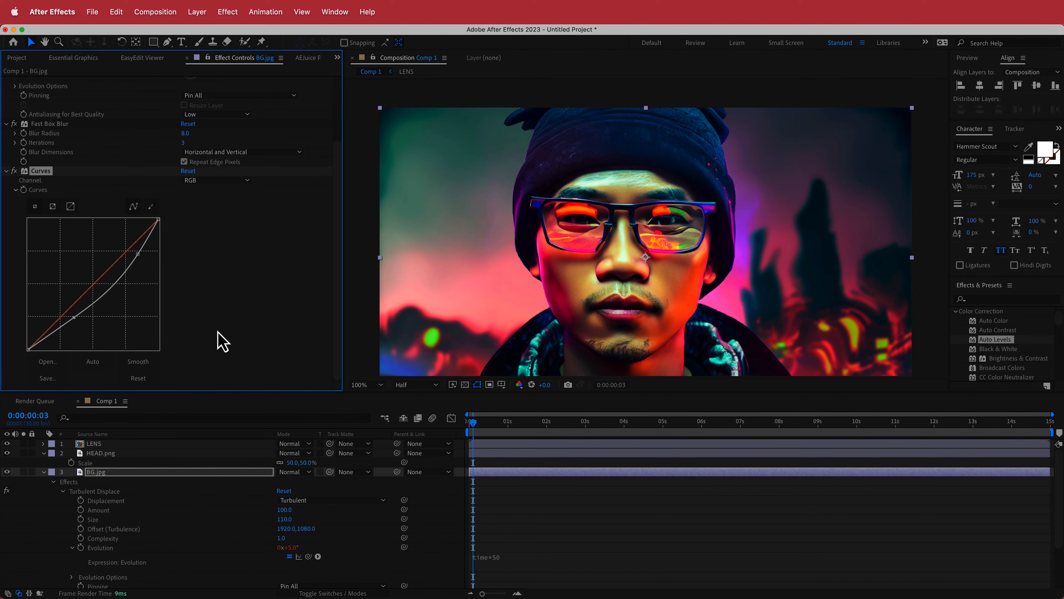
# Apply CC Vignette to BG.jpg with an Amount of 40 and return to the start of the composition.
pyautogui.hotkey('ctrl', 'space')
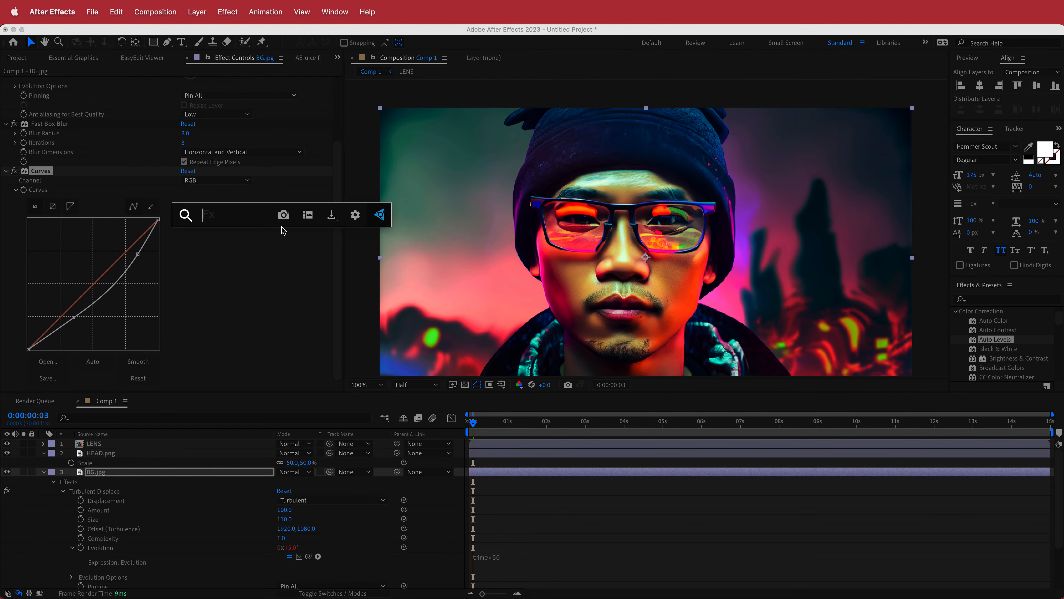
pyautogui.write('cin')
pyautogui.press('BackSpace')
pyautogui.press('BackSpace')
pyautogui.press('BackSpace')
pyautogui.write('vi')
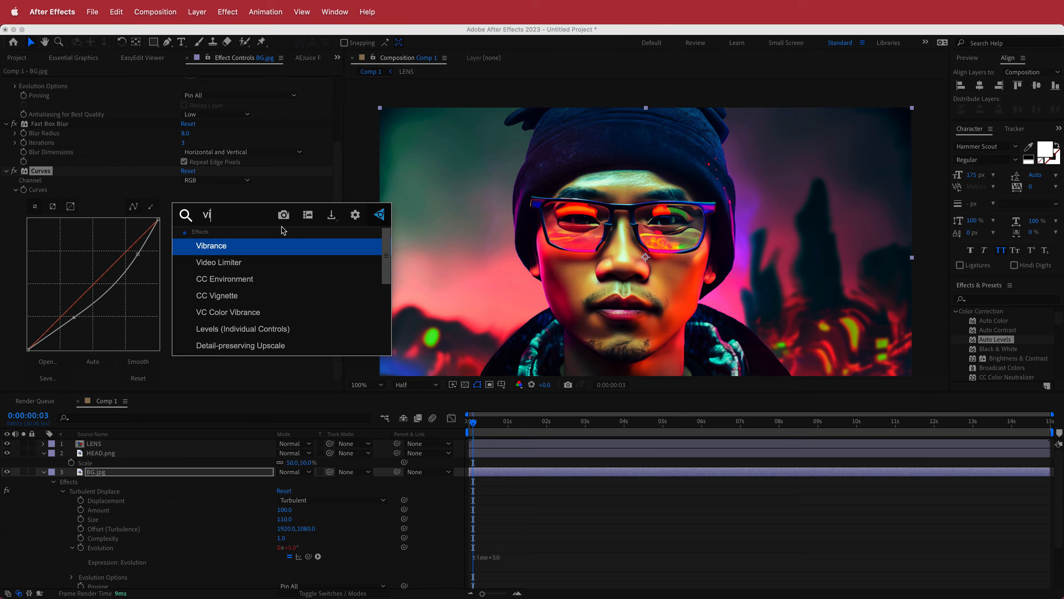
pyautogui.click(229, 298)
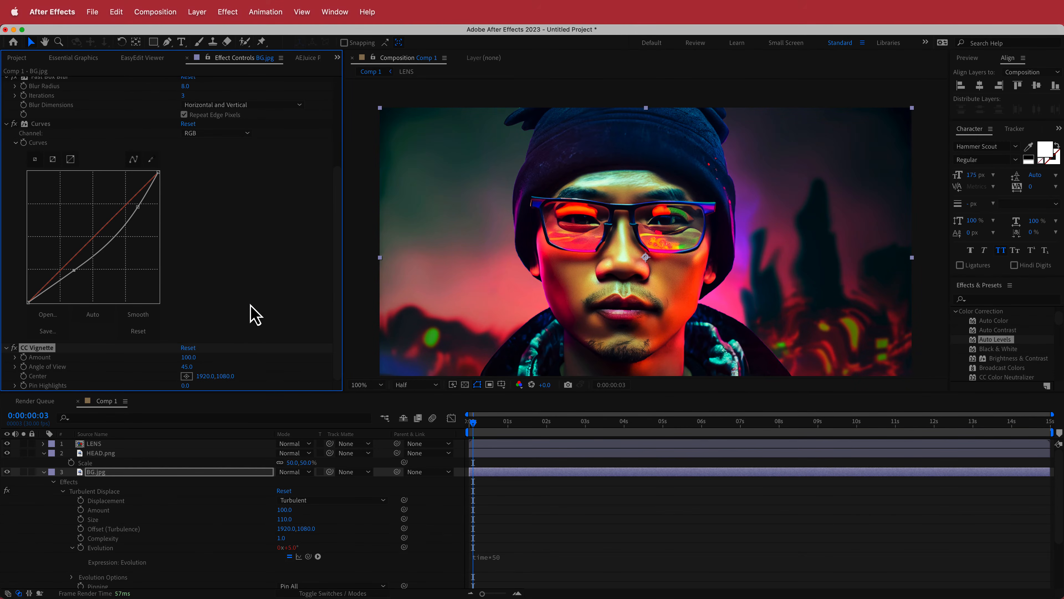
pyautogui.moveTo(189, 357); pyautogui.dragTo(148, 351)
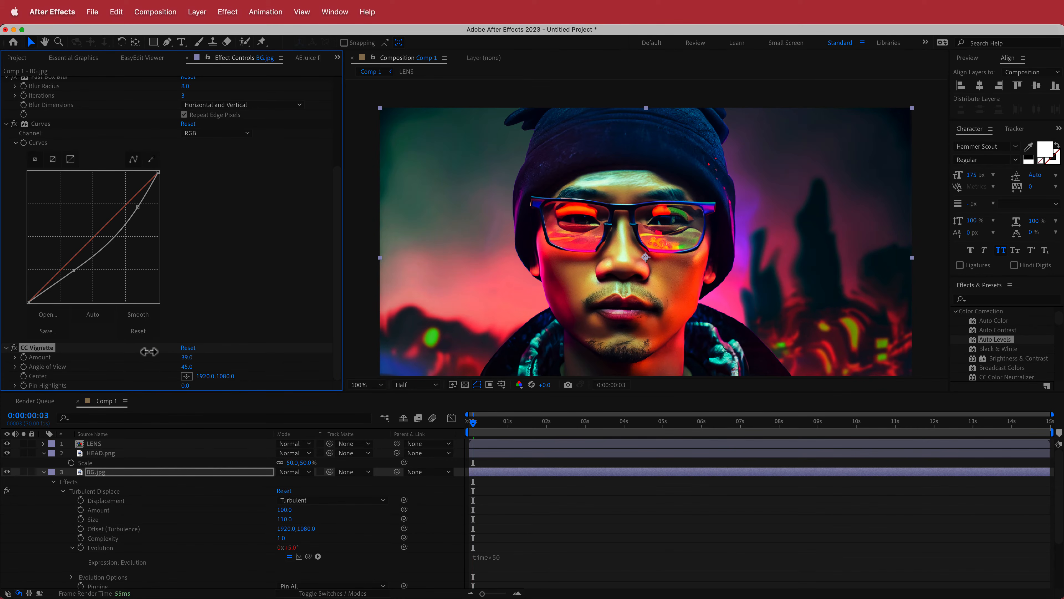
pyautogui.click(187, 358)
pyautogui.moveTo(471, 421)
pyautogui.mouseDown()
pyautogui.moveTo(593, 421)
pyautogui.moveTo(454, 423)
pyautogui.moveTo(755, 416)
pyautogui.moveTo(469, 419)
pyautogui.mouseUp()
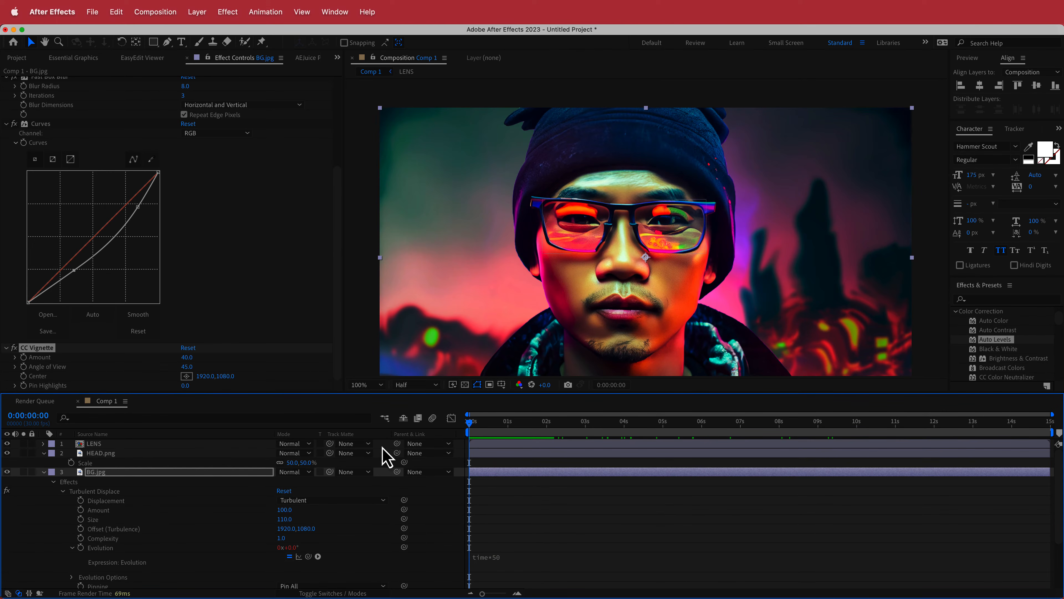
# Create a new adjustment layer and move it above the LENS layer.
pyautogui.rightClick(383, 448)
pyautogui.moveTo(406, 455)
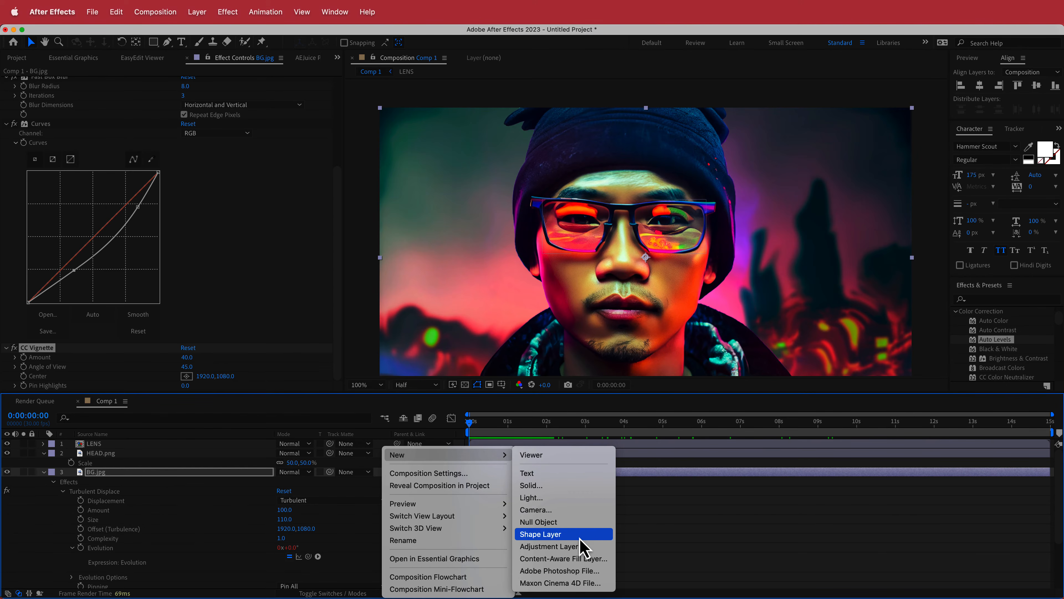
pyautogui.click(579, 546)
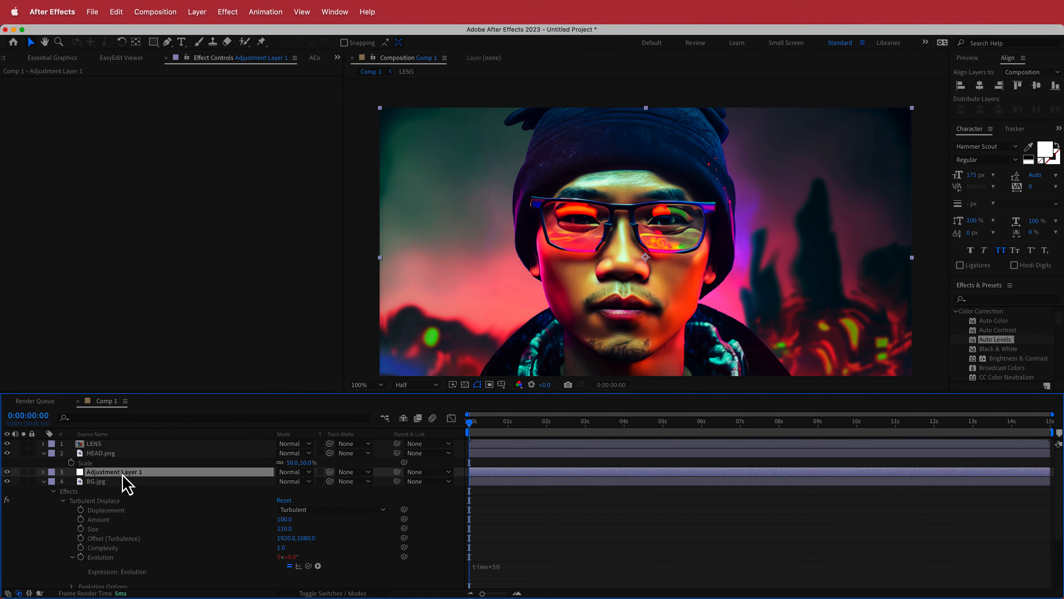
pyautogui.moveTo(122, 474); pyautogui.dragTo(117, 441)
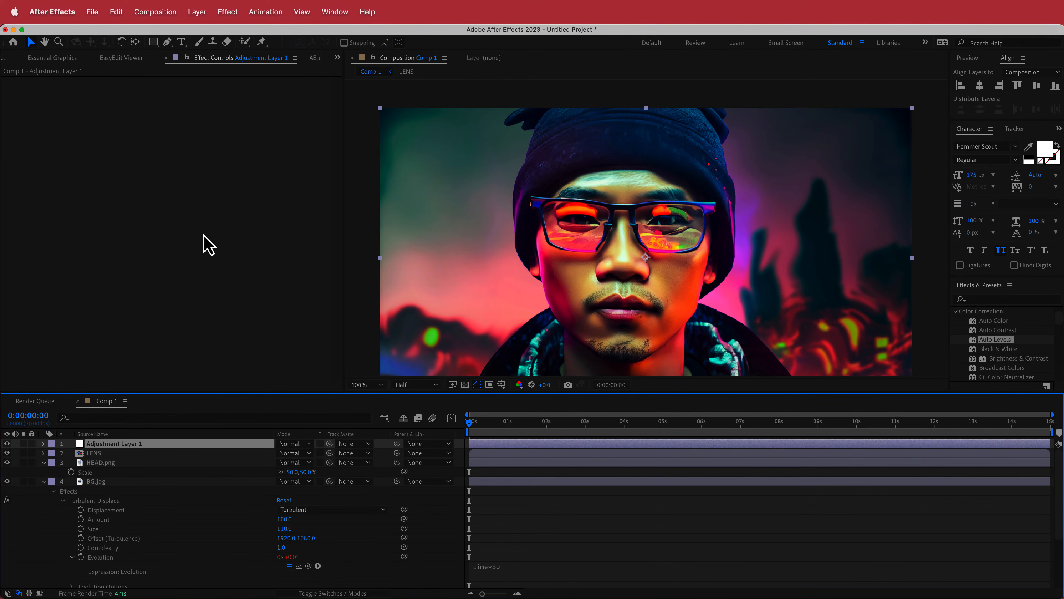
# Apply the Noise effect to the adjustment layer, set Amount of Noise to 8%, and preview from the start.
pyautogui.hotkey('ctrl', 'space')
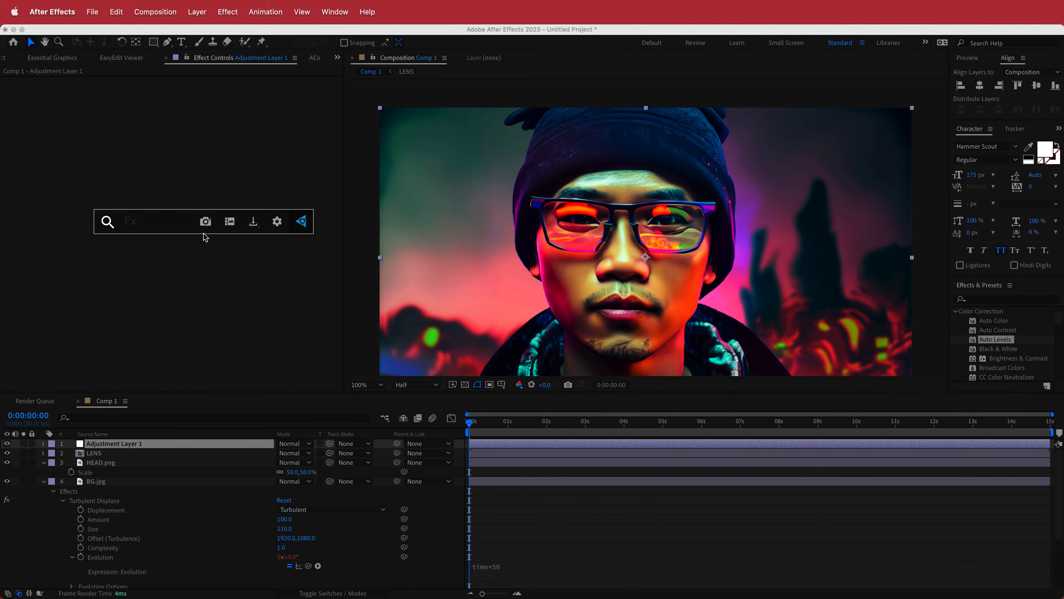
pyautogui.write('nois')
pyautogui.press('Down')
pyautogui.press('Down')
pyautogui.press('Down')
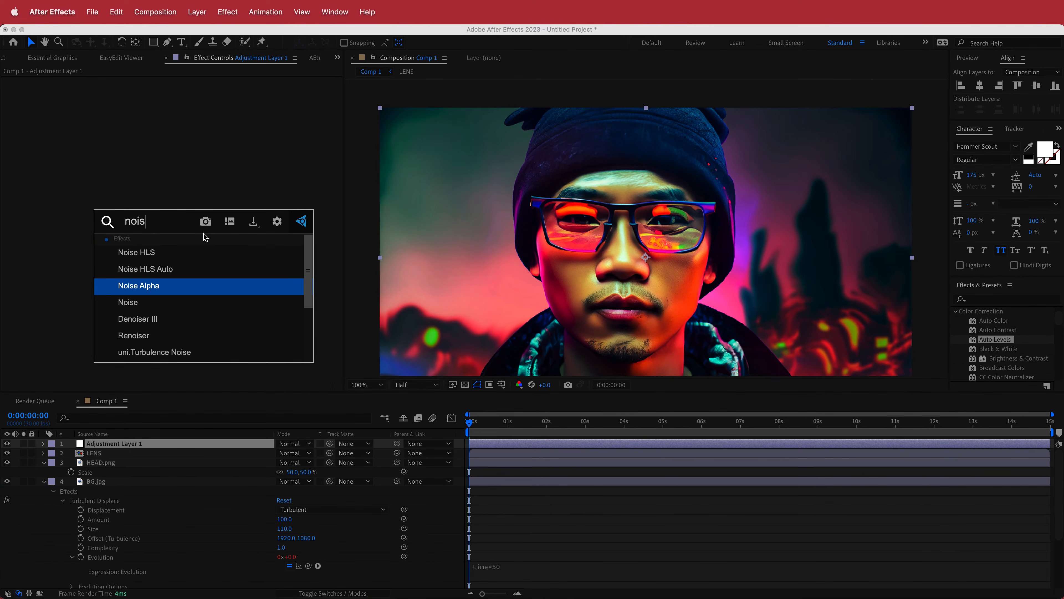
pyautogui.press('Return')
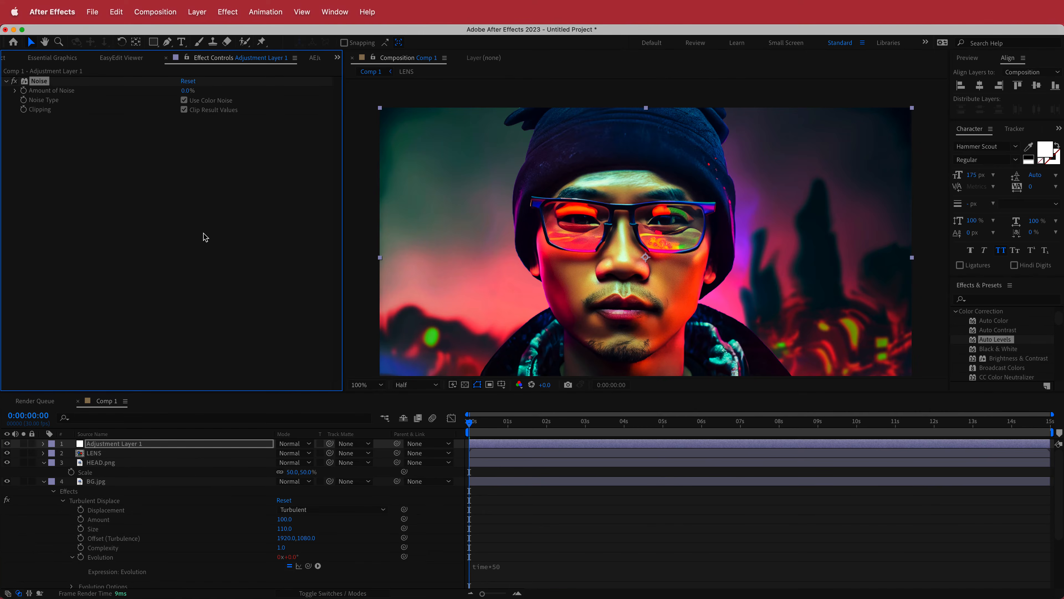
pyautogui.click(185, 91)
pyautogui.moveTo(471, 421); pyautogui.dragTo(451, 440)
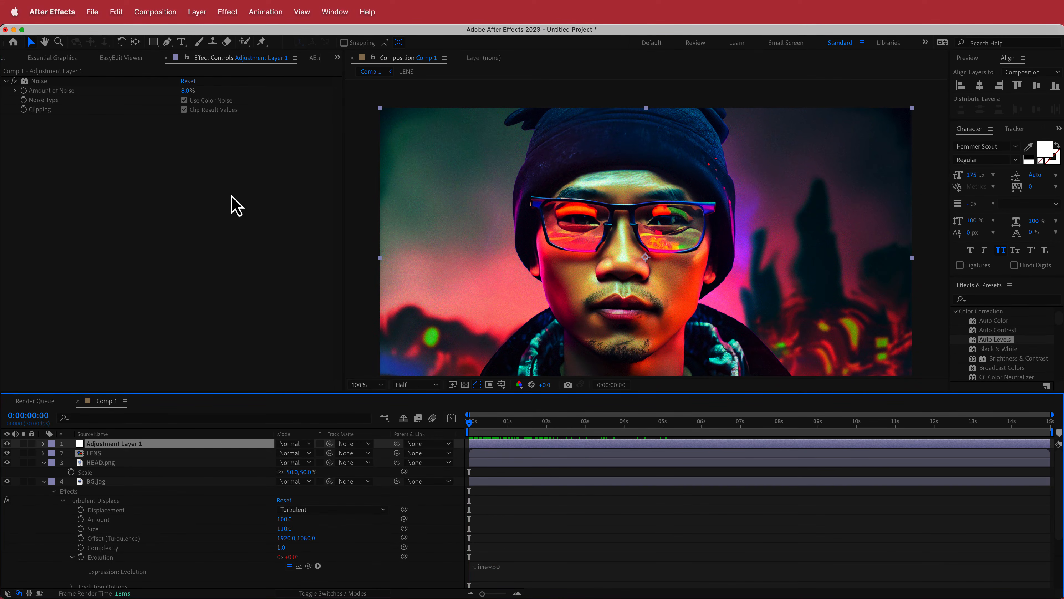
# Apply the VC Color Vibrance effect to the adjustment layer.
pyautogui.hotkey('ctrl', 'space')
pyautogui.write('VC')
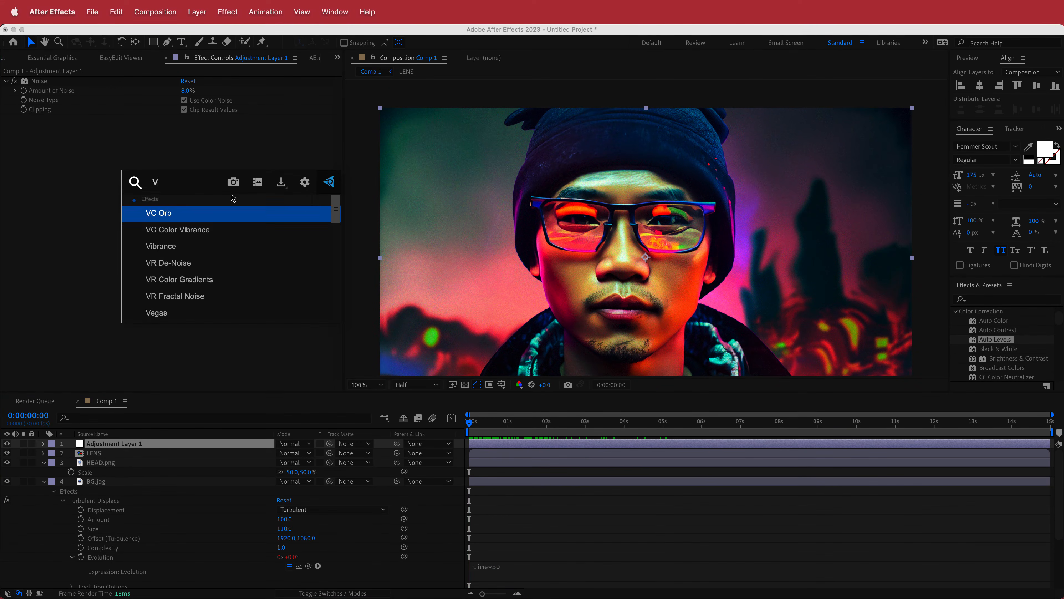
pyautogui.click(206, 232)
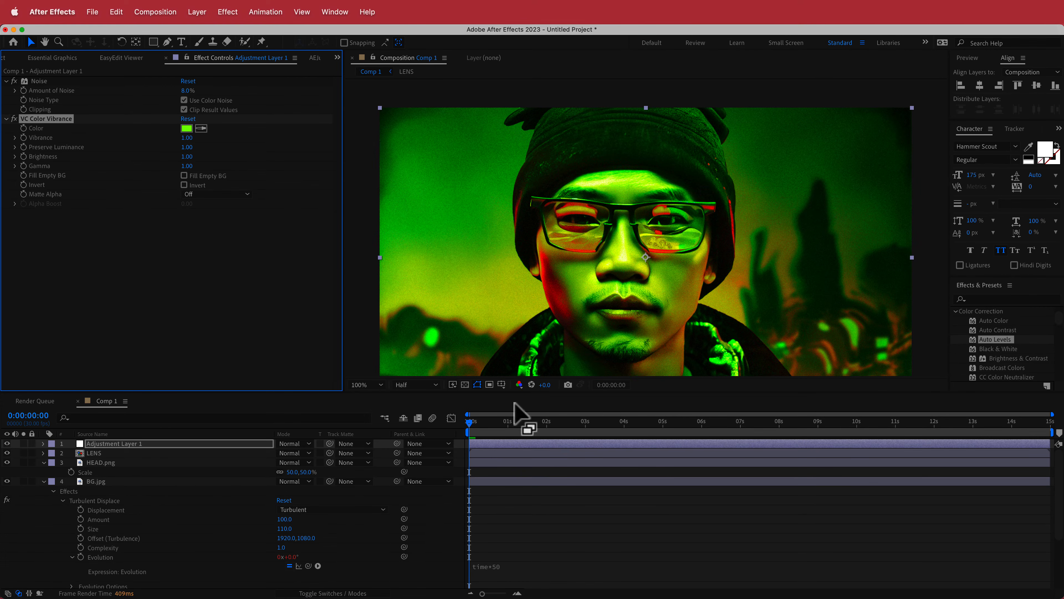
# Set the adjustment layer's VC Color Vibrance color to the pink F79BD3 from Color Hunt and its Vibrance to 0.3.
pyautogui.press('super+Tab')
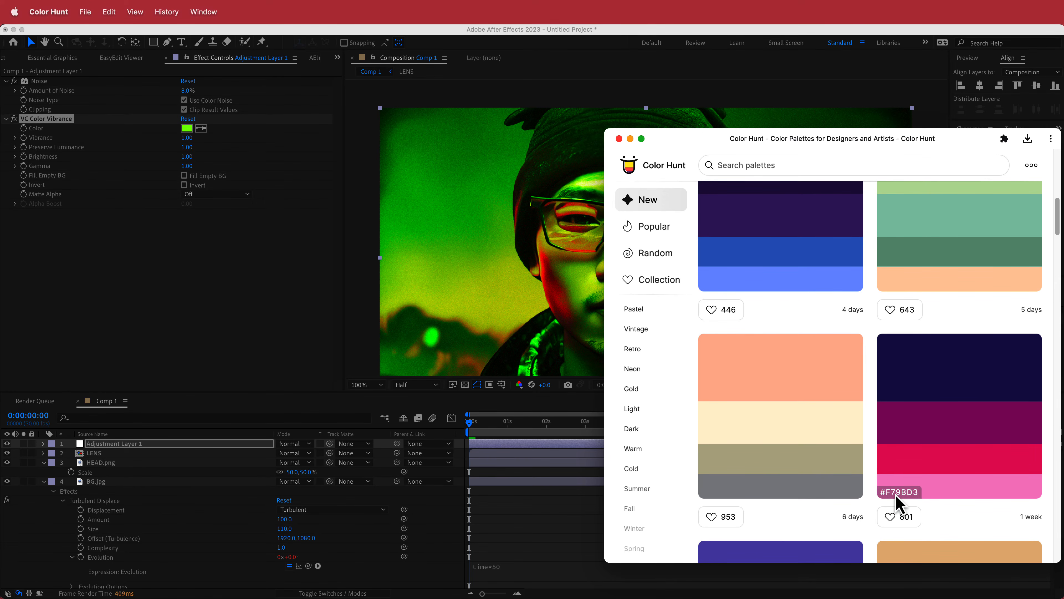
pyautogui.click(218, 268)
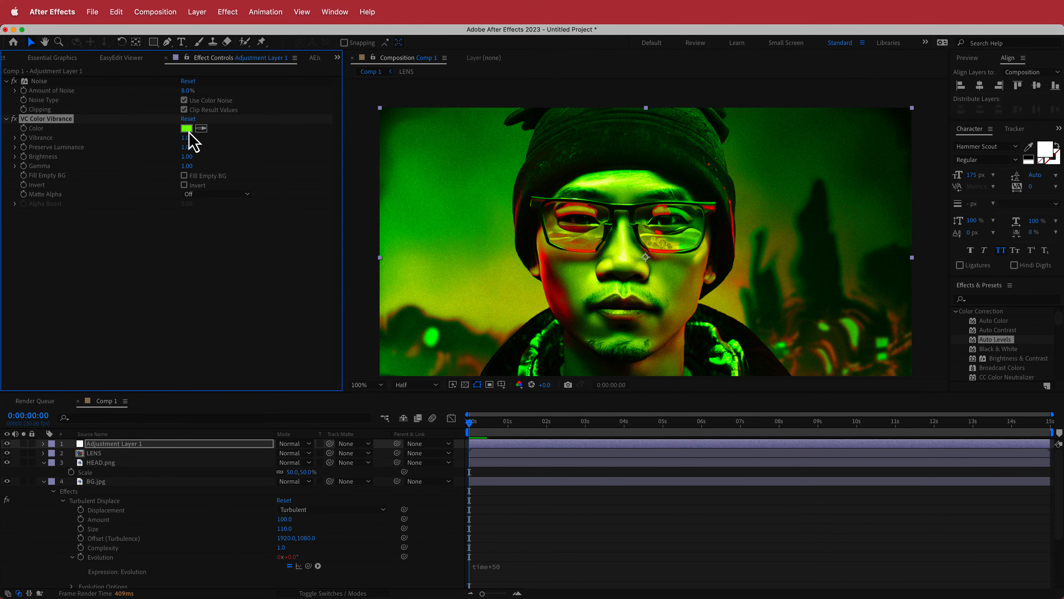
pyautogui.click(187, 128)
pyautogui.write('F79BD3')
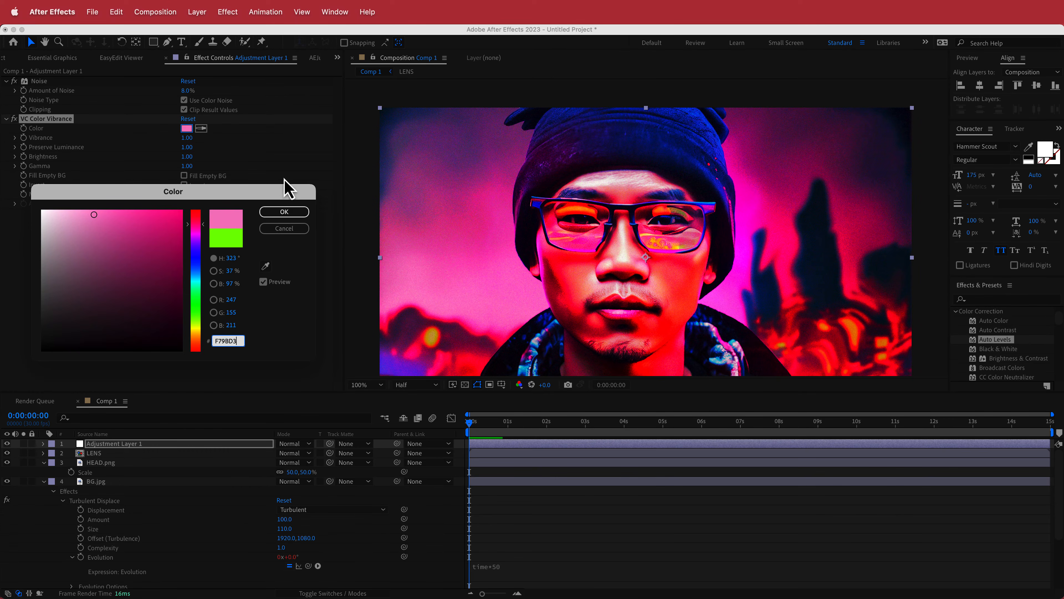
pyautogui.click(284, 212)
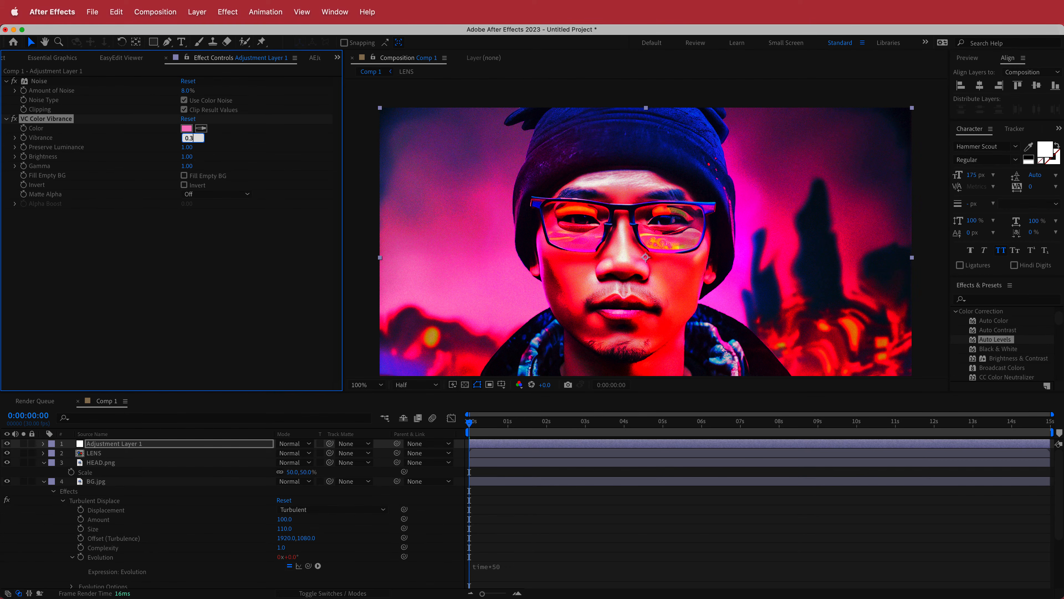
pyautogui.press('Return')
pyautogui.moveTo(471, 427)
pyautogui.mouseDown()
pyautogui.moveTo(817, 432)
pyautogui.moveTo(476, 432)
pyautogui.mouseUp()
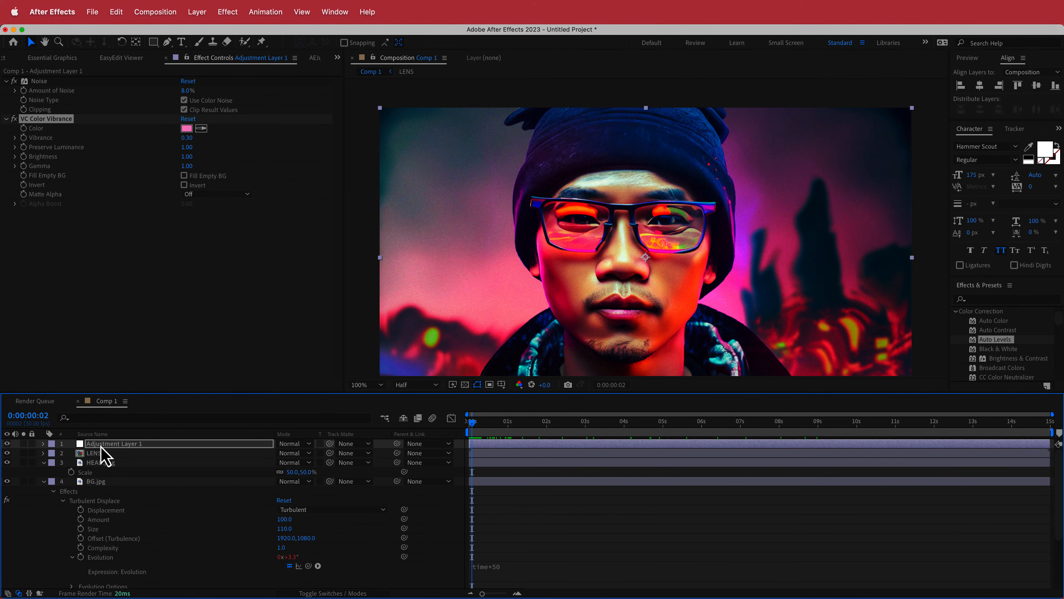
# Apply the VC Color Vibrance effect to the LENS layer.
pyautogui.click(94, 454)
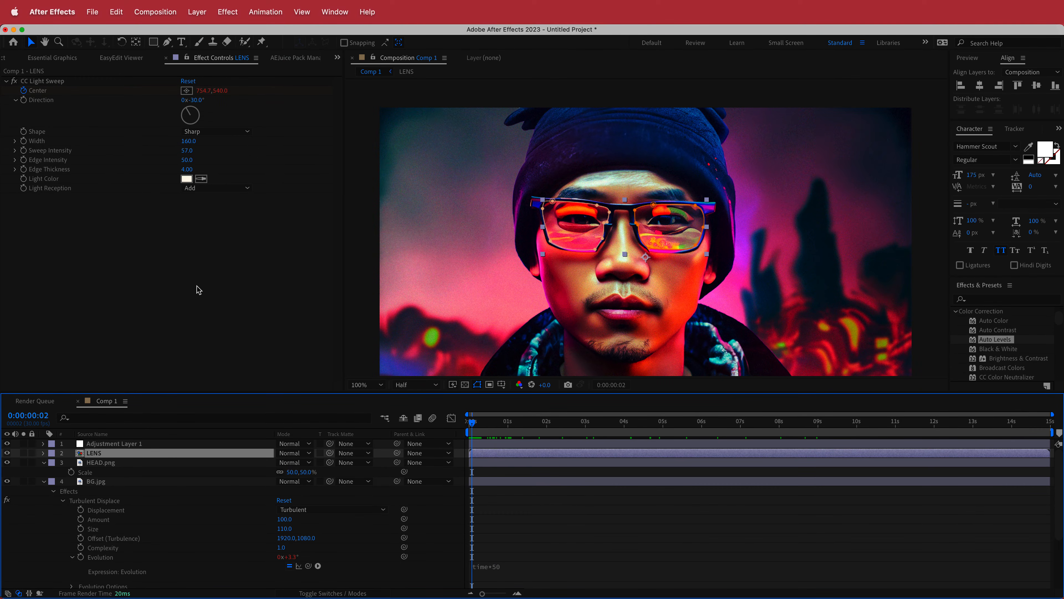
pyautogui.hotkey('ctrl', 'space')
pyautogui.write('VC')
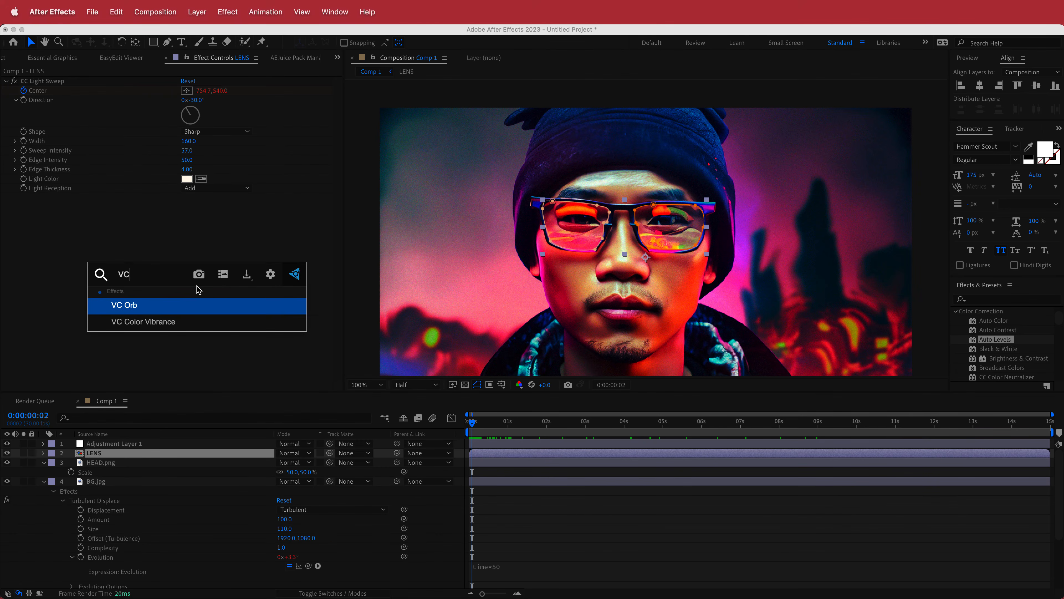
pyautogui.press('Down')
pyautogui.press('Return')
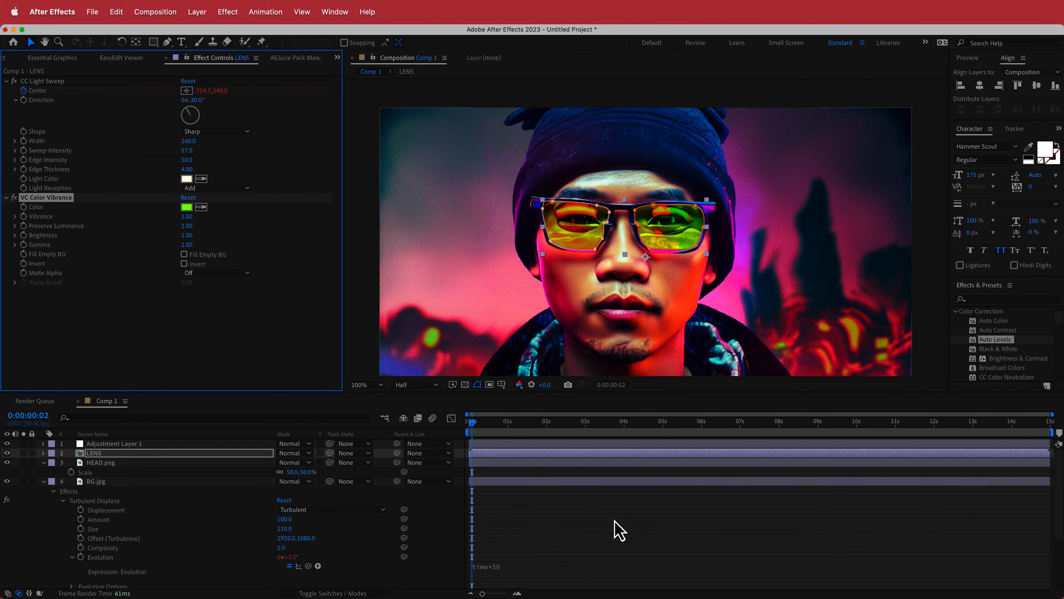
# Set the LENS layer's VC Color Vibrance color to the dark blue 241468 from Color Hunt and its Vibrance to 0.7.
pyautogui.press('super+Tab')
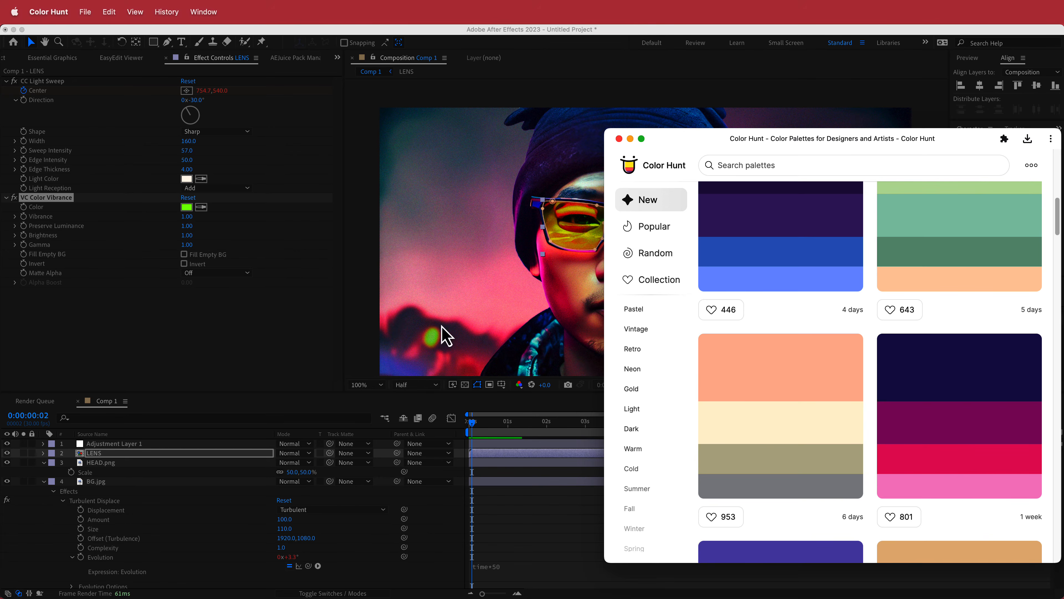
pyautogui.click(201, 228)
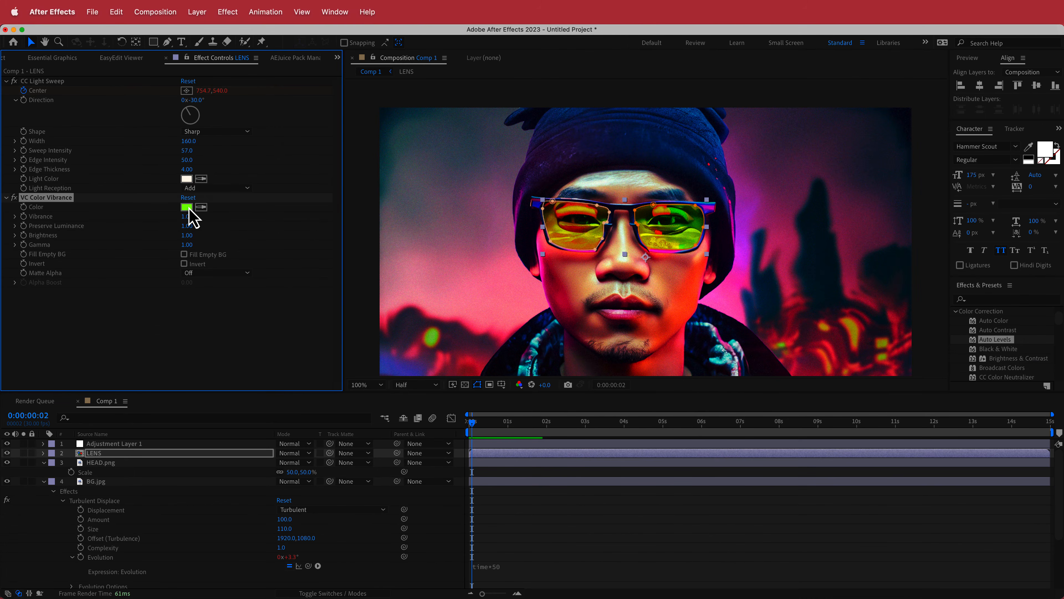
pyautogui.click(189, 209)
pyautogui.write('241468')
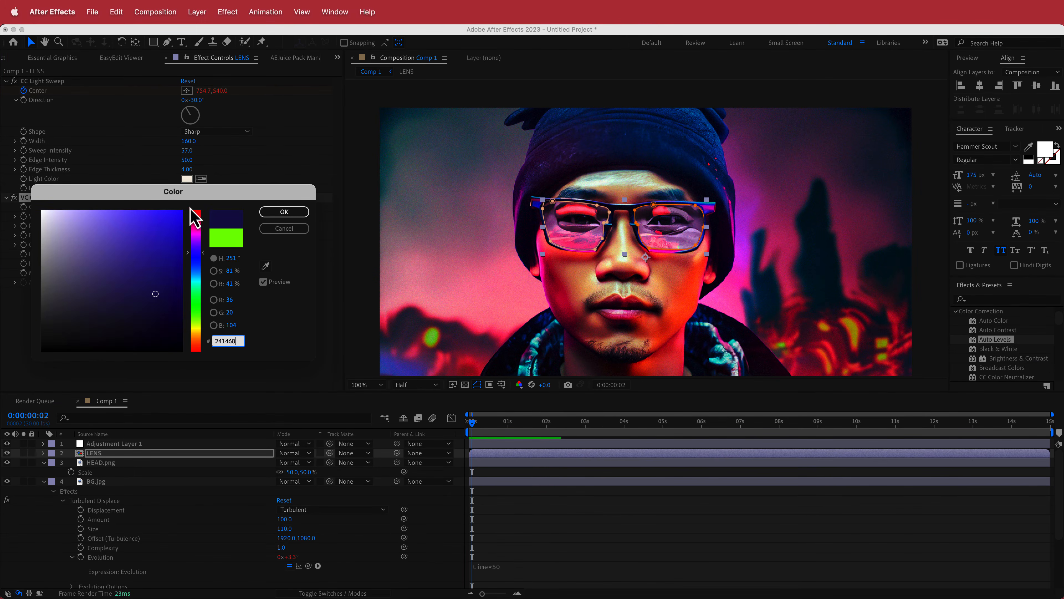
pyautogui.click(285, 213)
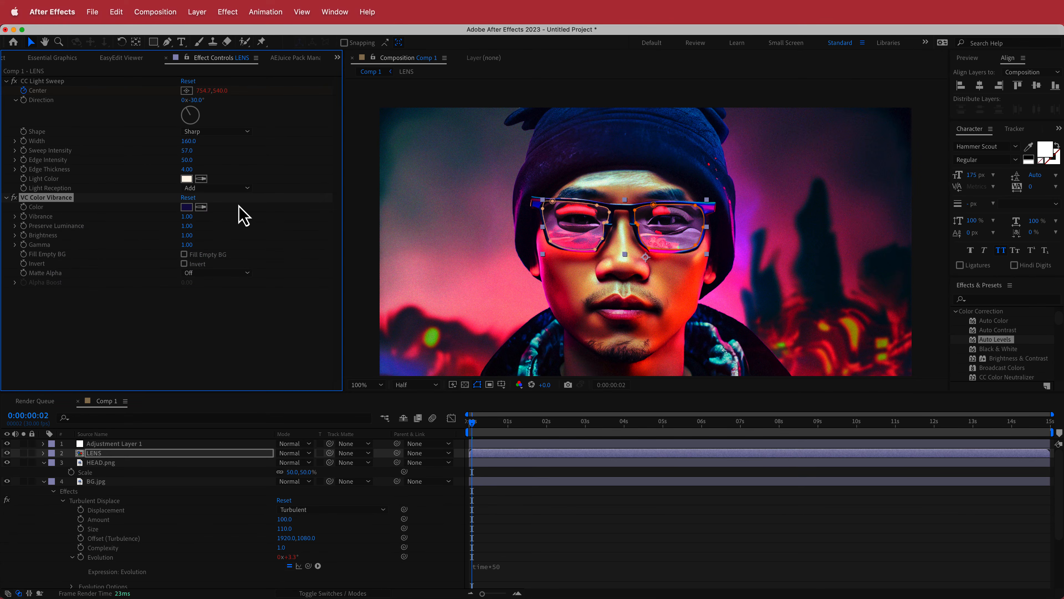
pyautogui.click(187, 216)
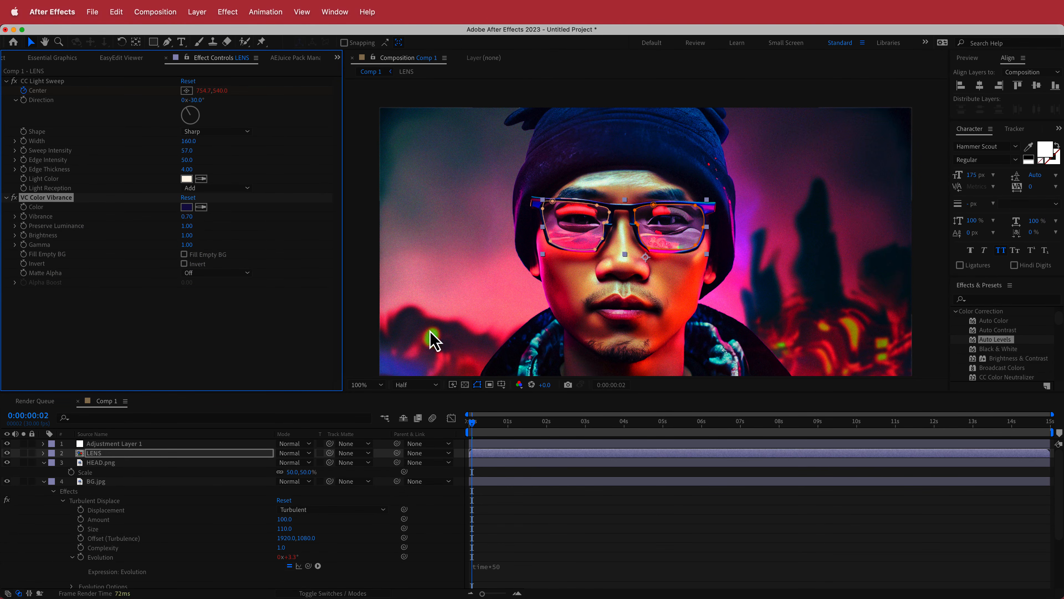
pyautogui.click(371, 328)
# Scrub through the opening seconds to check the lens color, collapse the BG.jpg layer's properties, and return to the start.
pyautogui.moveTo(472, 424); pyautogui.dragTo(524, 424)
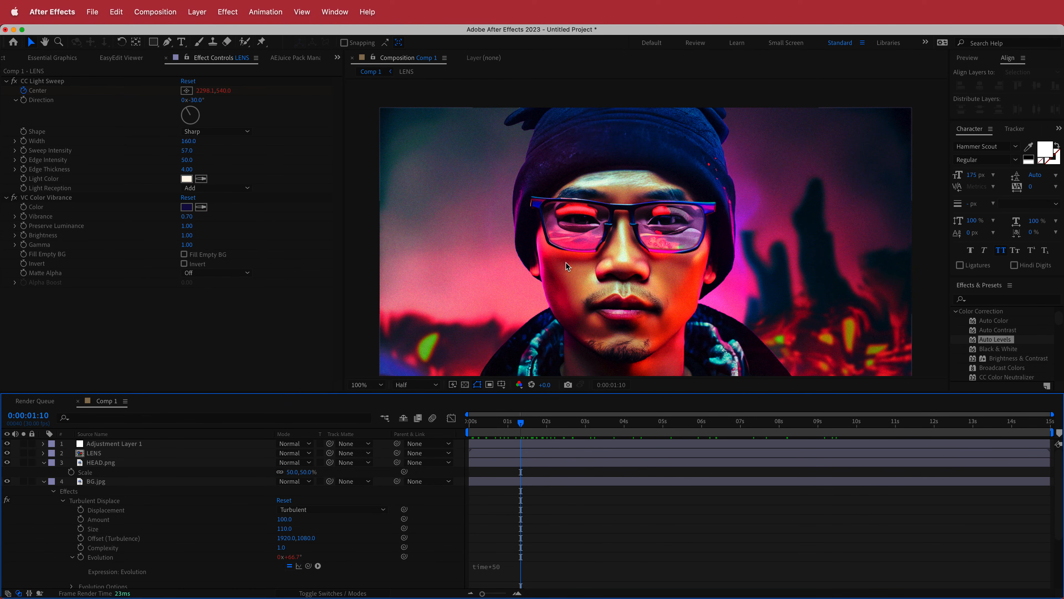
pyautogui.press('Home')
pyautogui.click(43, 481)
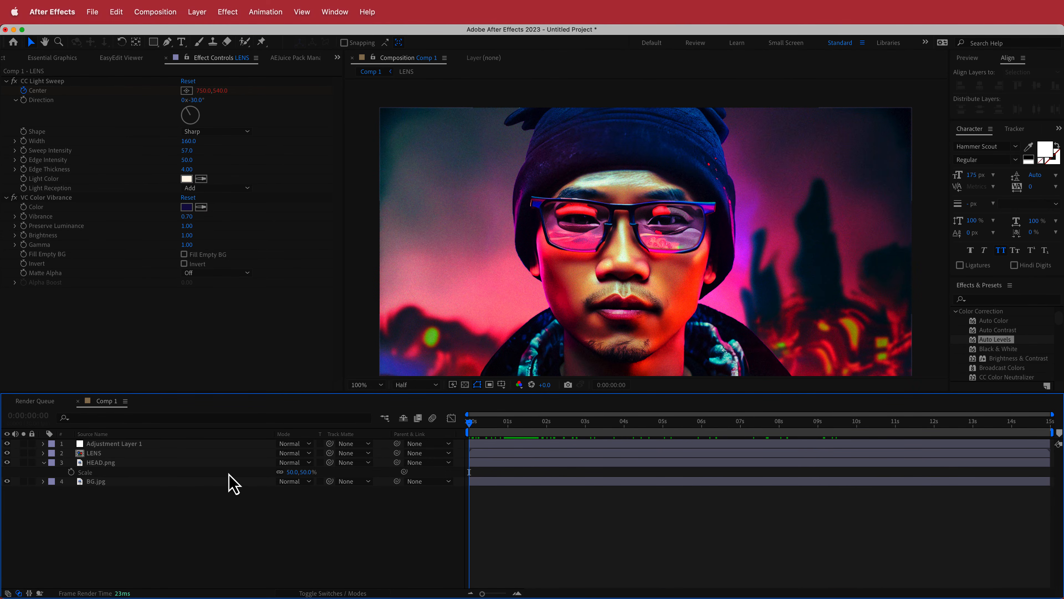
pyautogui.moveTo(468, 423); pyautogui.dragTo(449, 436)
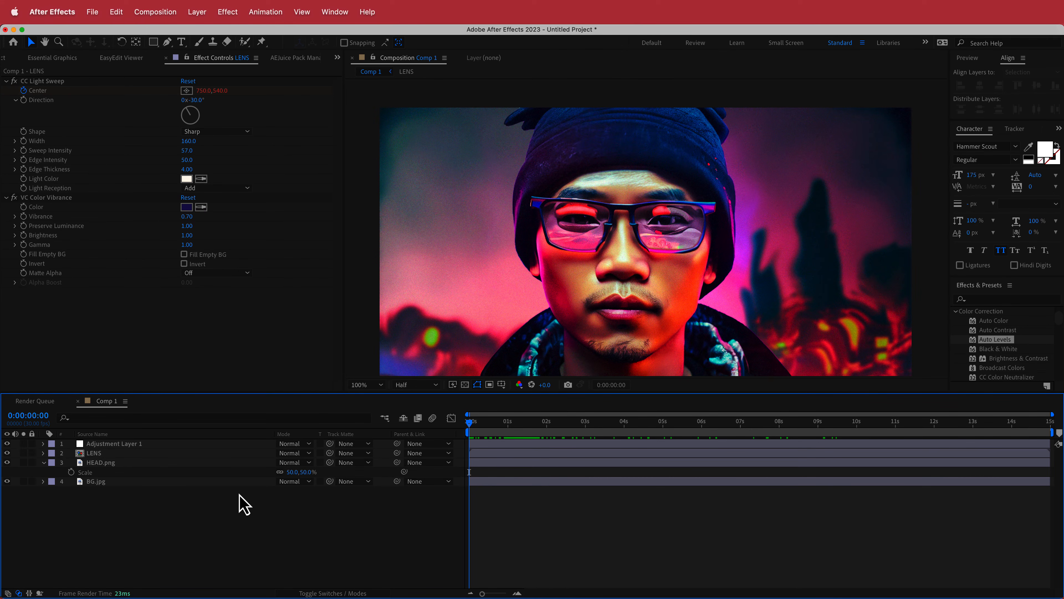
pyautogui.moveTo(470, 424); pyautogui.dragTo(440, 428)
# Apply the uni.Ecto effect to the HEAD.png layer.
pyautogui.click(104, 464)
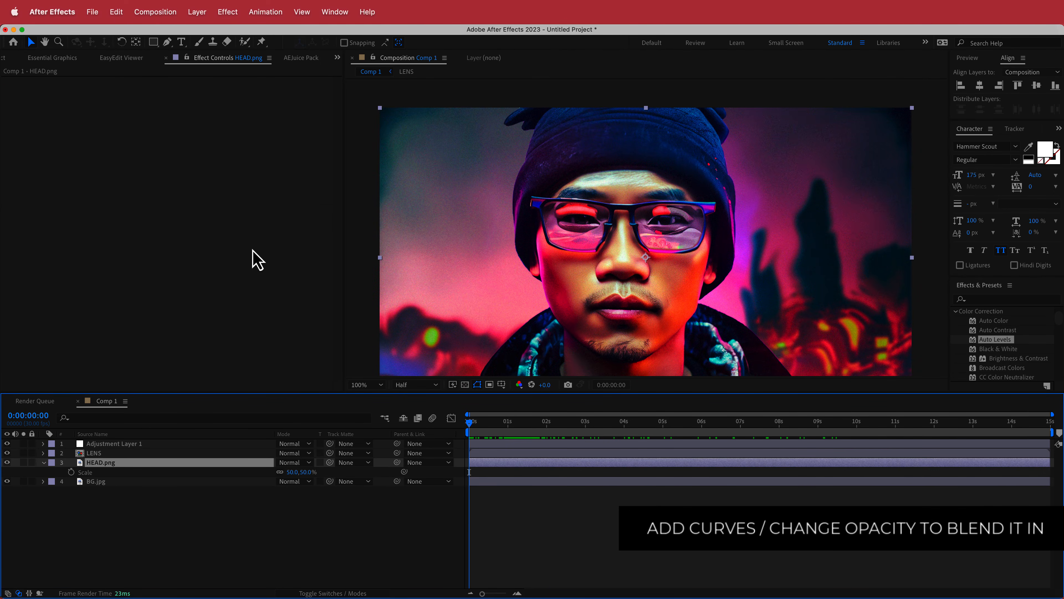
pyautogui.hotkey('ctrl', 'space')
pyautogui.write('ec')
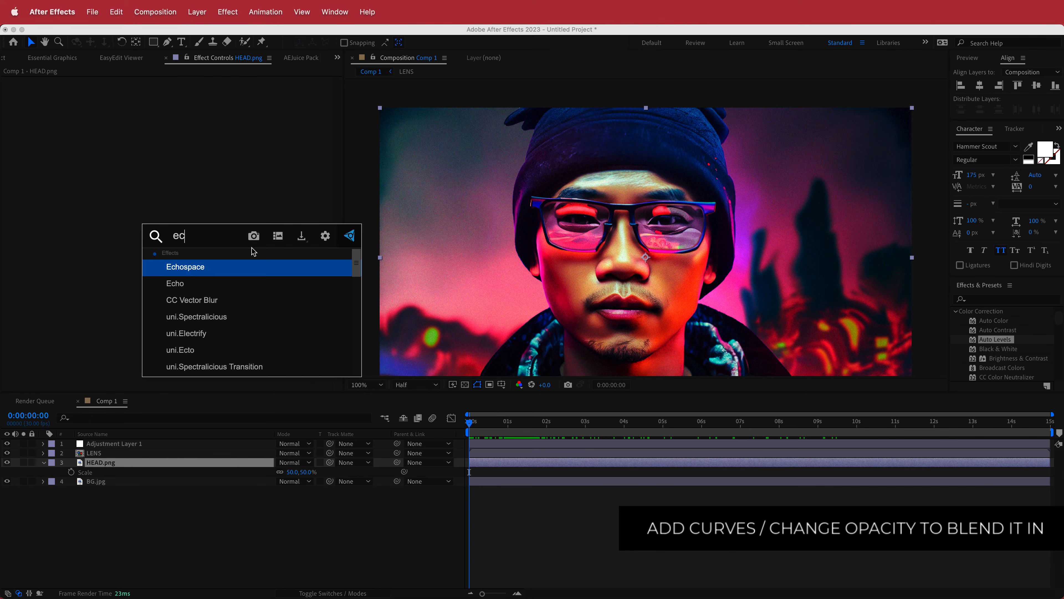
pyautogui.write('to')
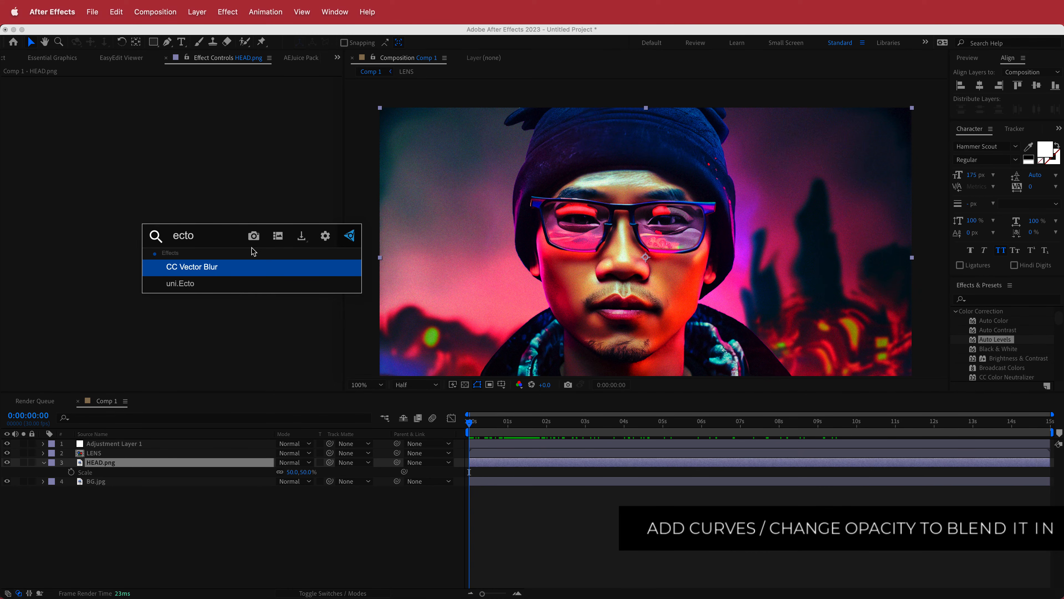
pyautogui.click(184, 284)
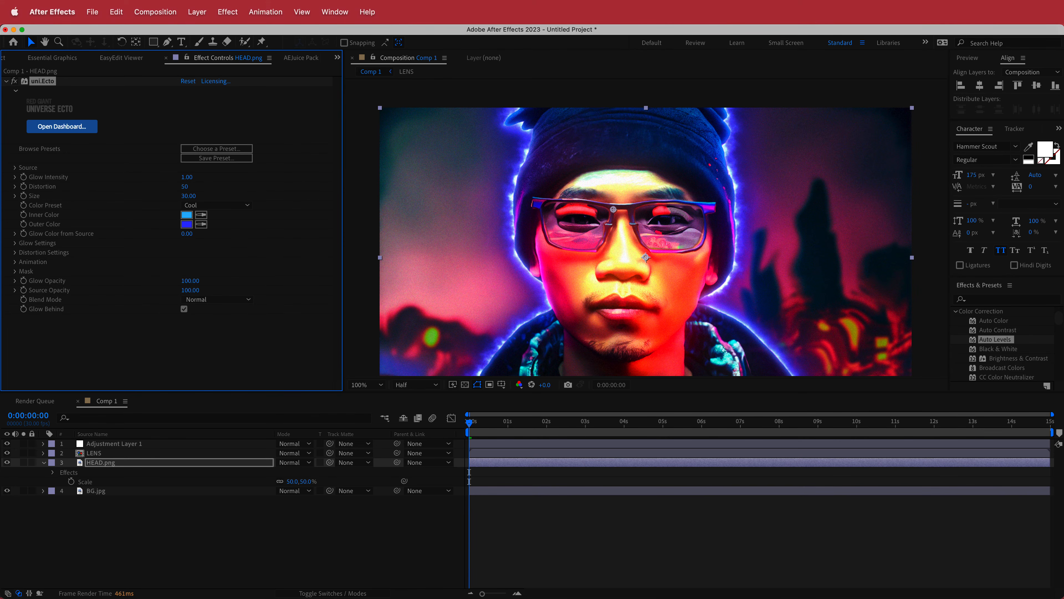
# Set uni.Ecto's Outer Color to the palette's light pink and its Inner Color to EA1179, both copied from Color Hunt.
pyautogui.press('super+Tab')
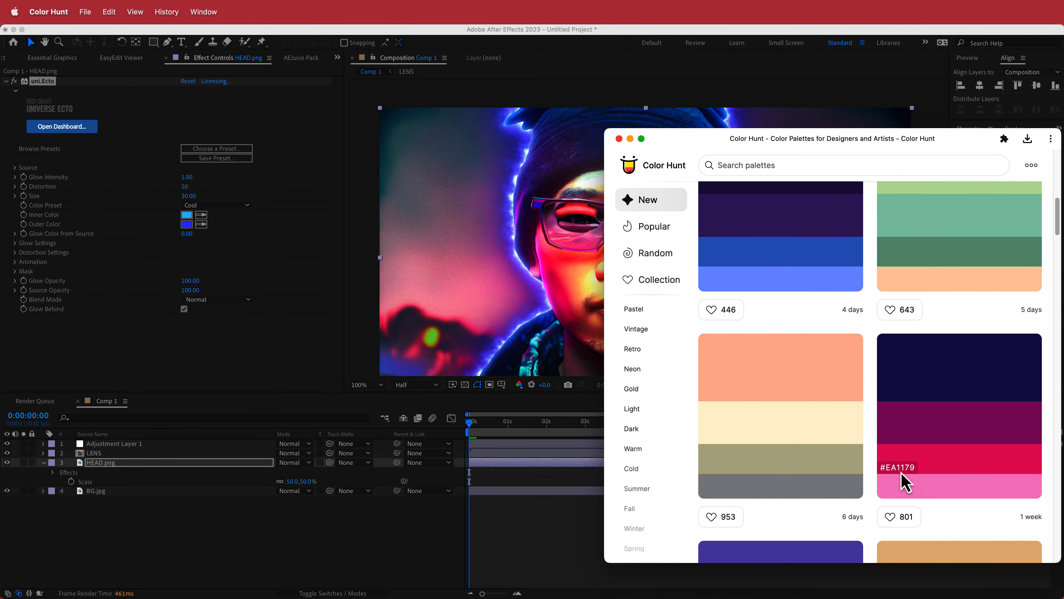
pyautogui.click(901, 492)
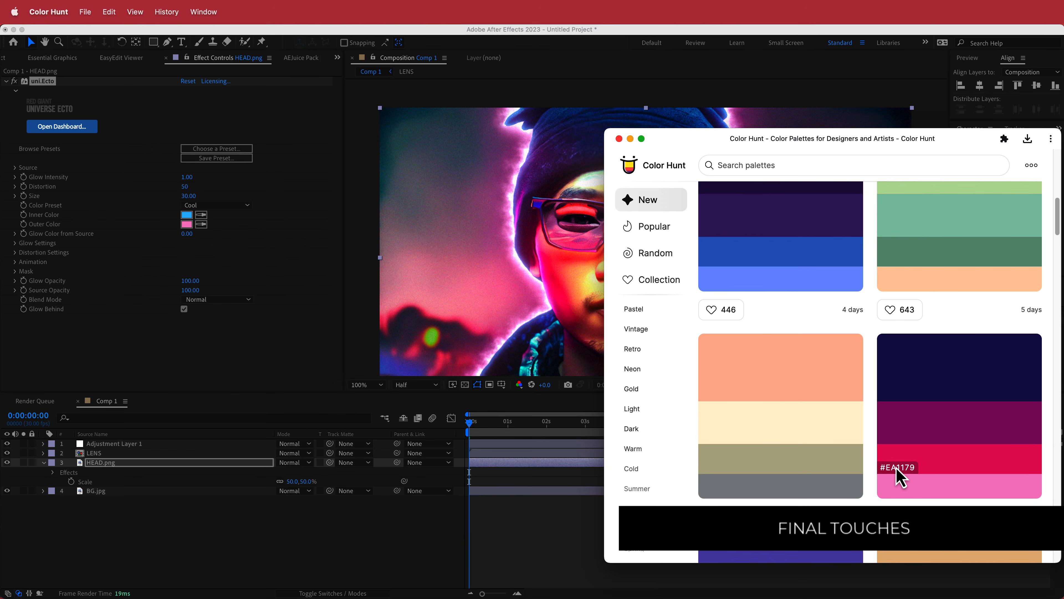
pyautogui.click(894, 464)
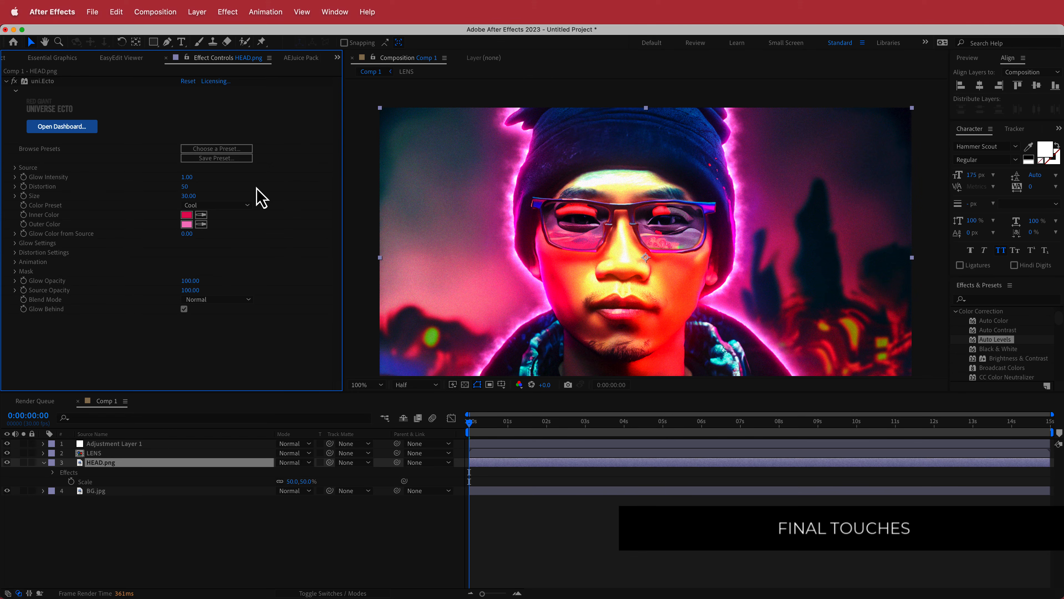
# Set uni.Ecto's Size to 10 and its Glow Intensity to 0.7 on the HEAD.png layer.
pyautogui.click(188, 196)
pyautogui.write('10')
pyautogui.press('Return')
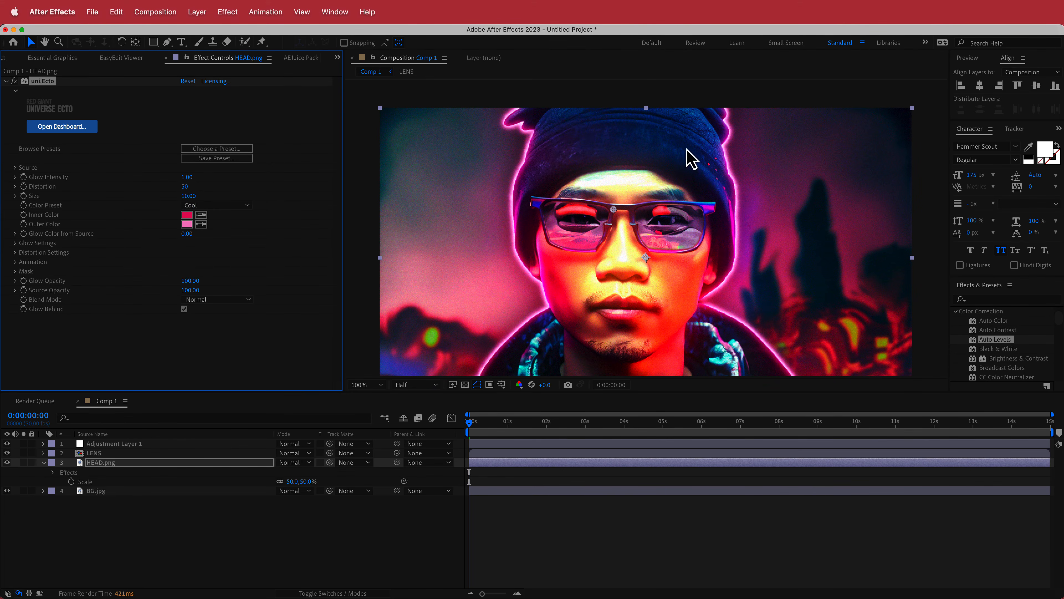
pyautogui.click(192, 179)
pyautogui.press('Return')
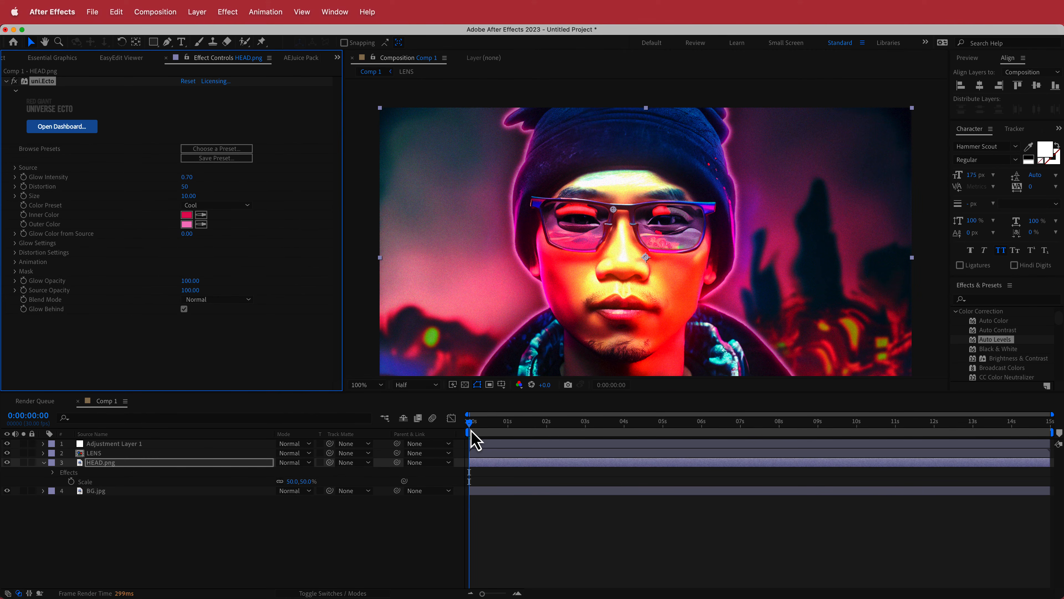
# Scrub the timeline to check the head's outline glow, collapse and deselect the layers, and return to the start.
pyautogui.moveTo(471, 423); pyautogui.dragTo(477, 422)
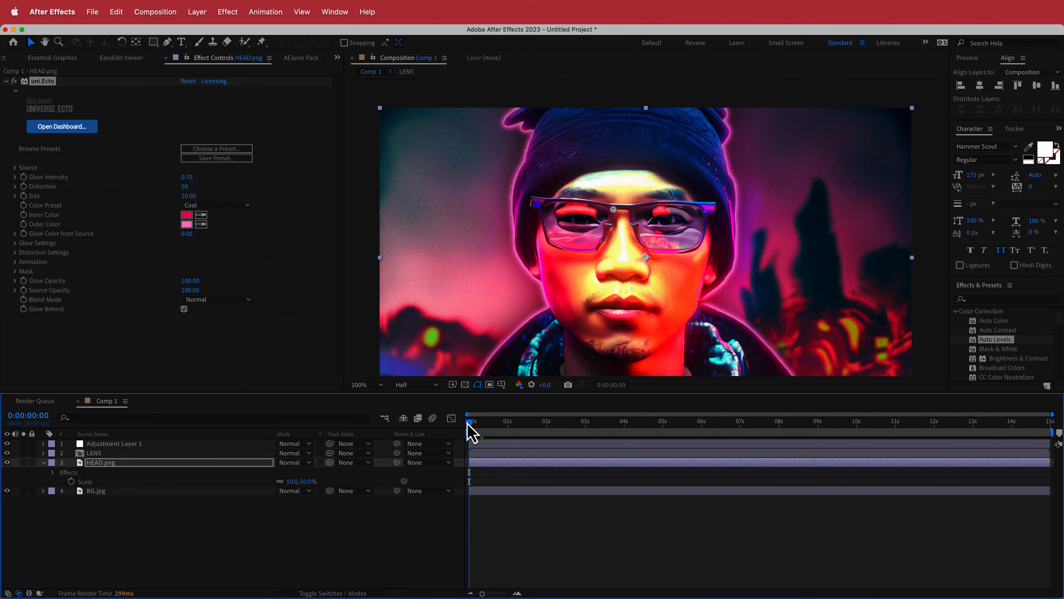
pyautogui.click(331, 535)
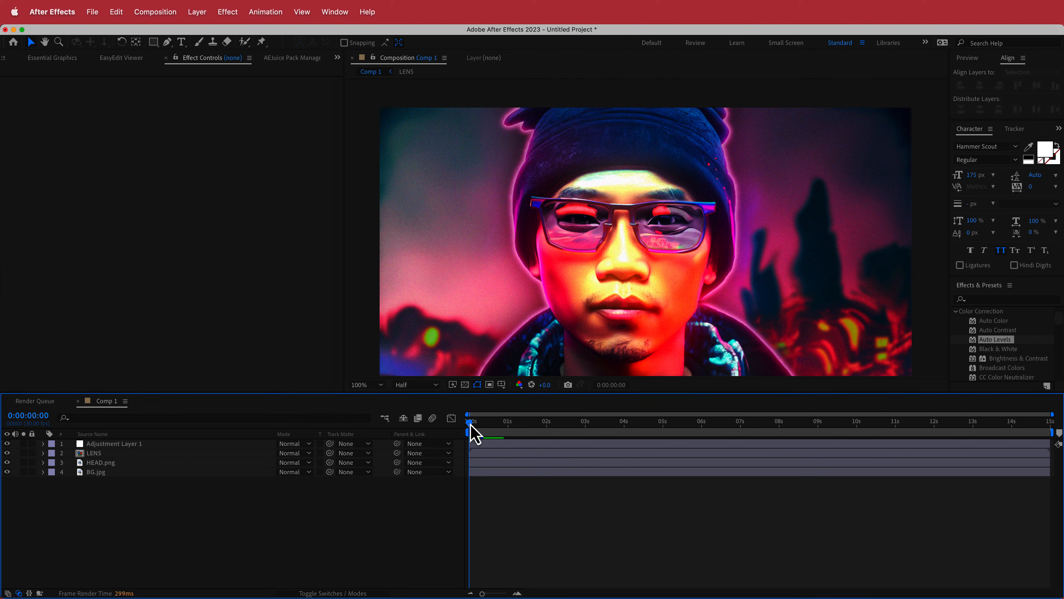
pyautogui.moveTo(470, 424)
pyautogui.mouseDown()
pyautogui.moveTo(975, 423)
pyautogui.moveTo(450, 425)
pyautogui.mouseUp()
# Pre-compose all four layers into Pre-comp 1, moving all attributes into the new composition.
pyautogui.moveTo(166, 499); pyautogui.dragTo(89, 425)
pyautogui.click(201, 17)
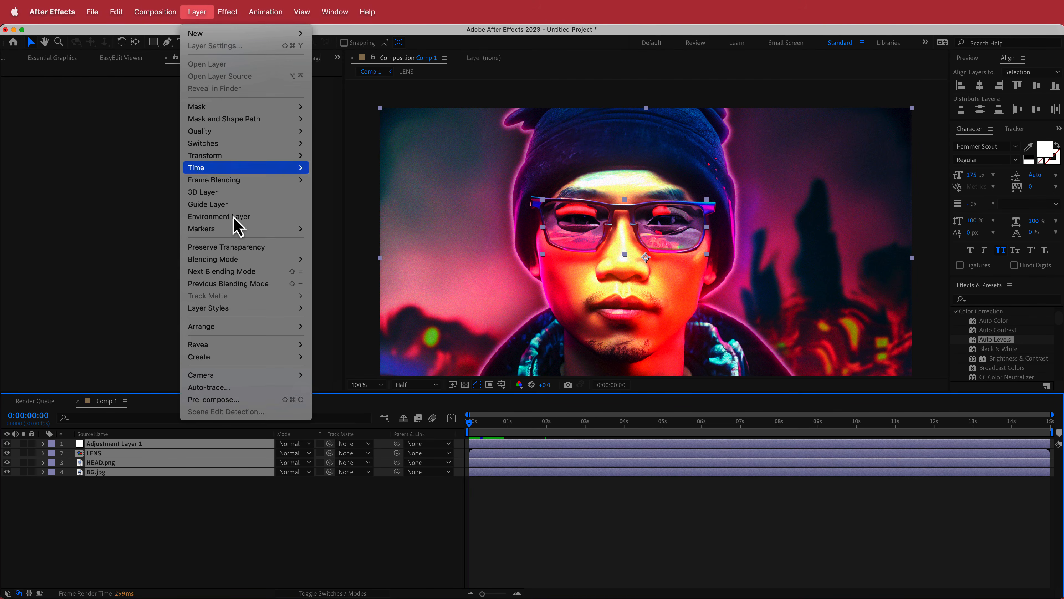
pyautogui.click(255, 400)
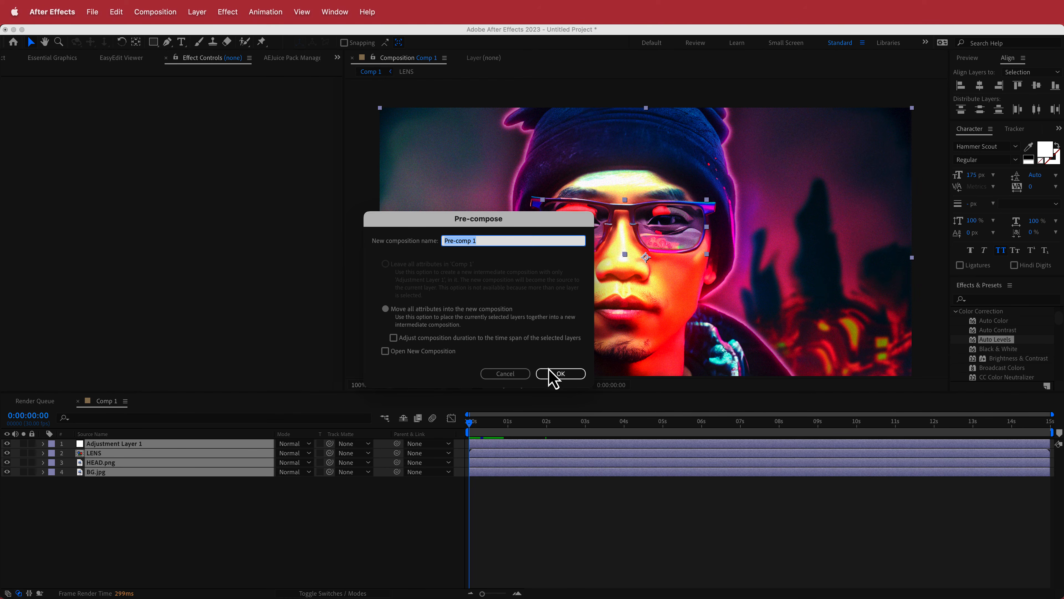
pyautogui.click(554, 373)
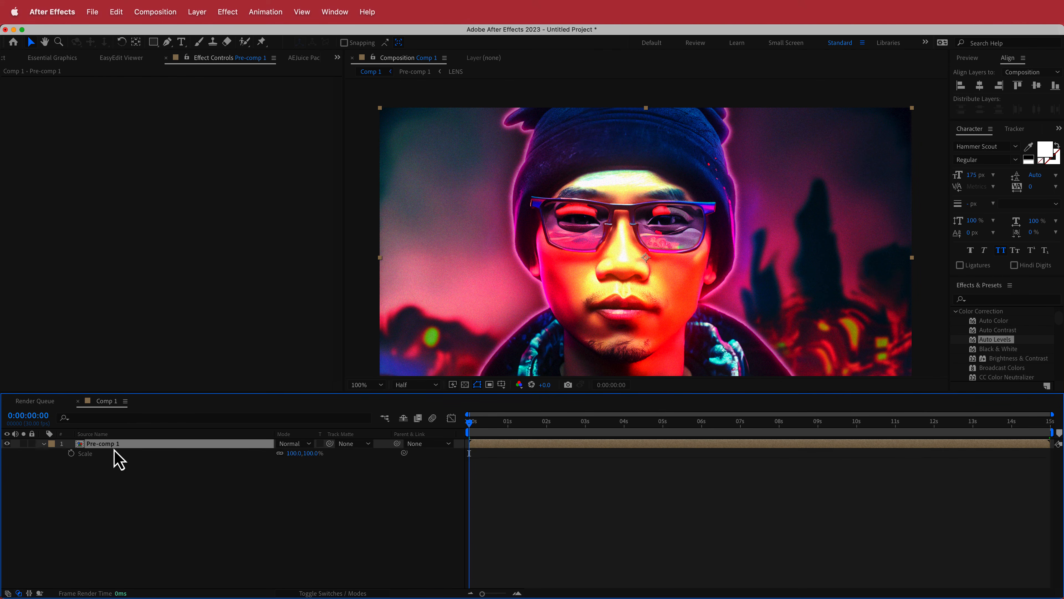
# Keyframe Pre-comp 1's Scale from 100% at the first frame to 110% at 0:00:14:29, and scrub back through it.
pyautogui.click(71, 453)
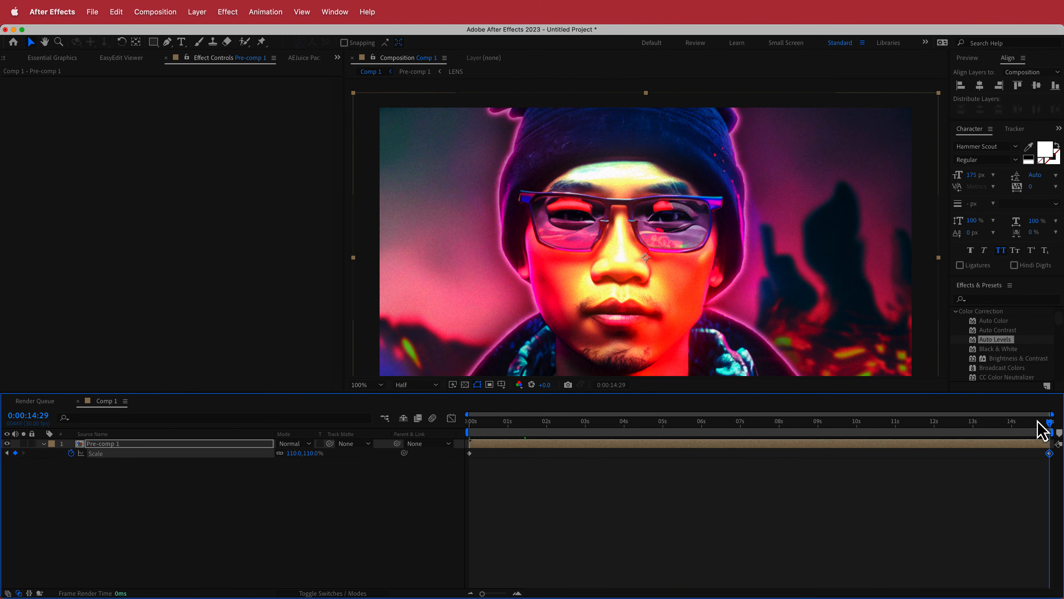
pyautogui.moveTo(1046, 431); pyautogui.dragTo(538, 432)
# Set the composition's preview resolution to Quarter and scrub from the start to check the scale-in animation.
pyautogui.click(424, 385)
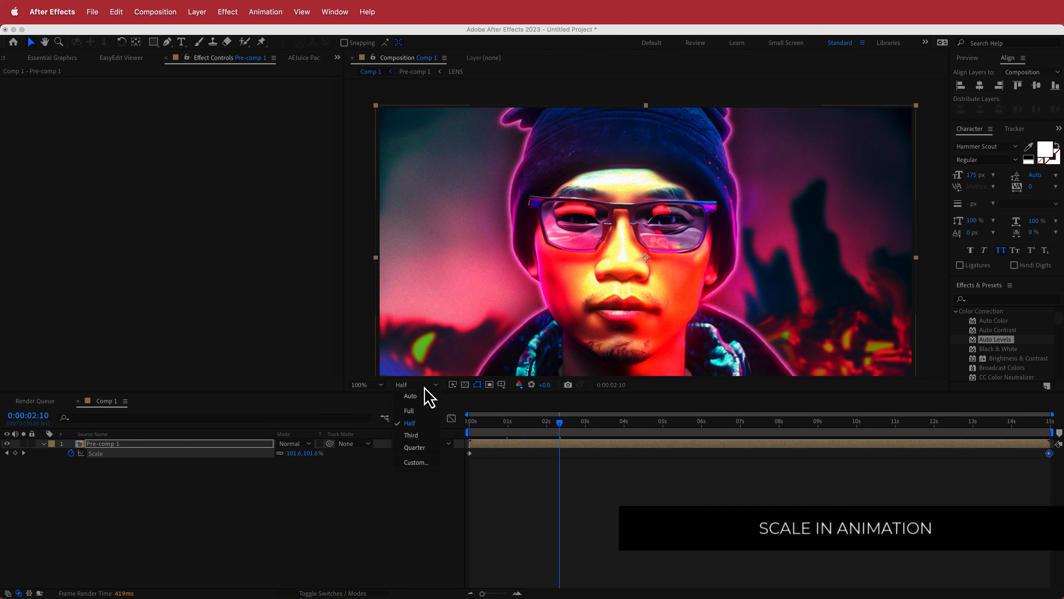
pyautogui.click(424, 447)
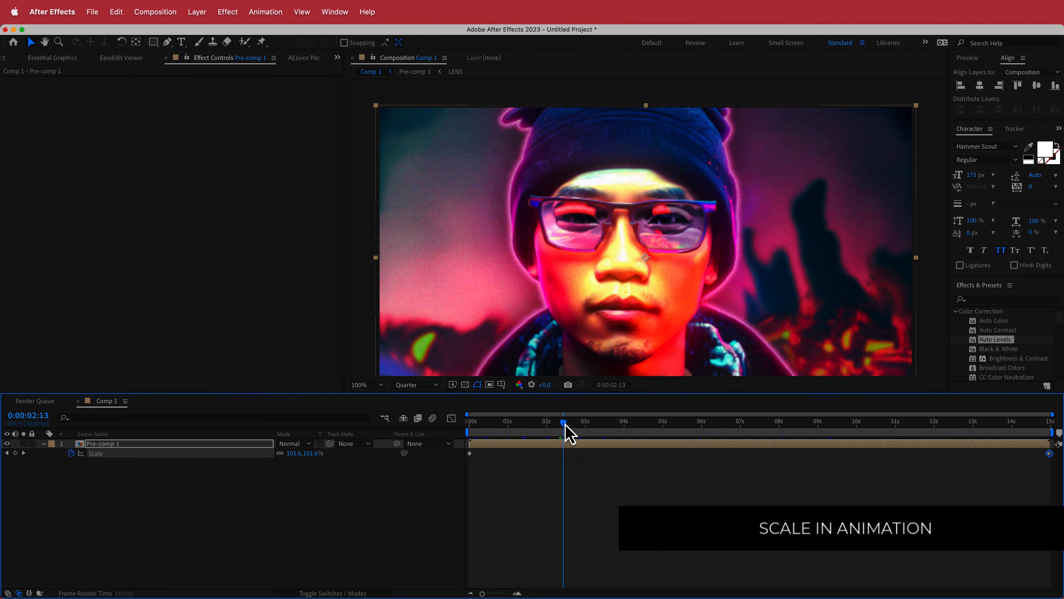
pyautogui.moveTo(562, 424); pyautogui.dragTo(443, 429)
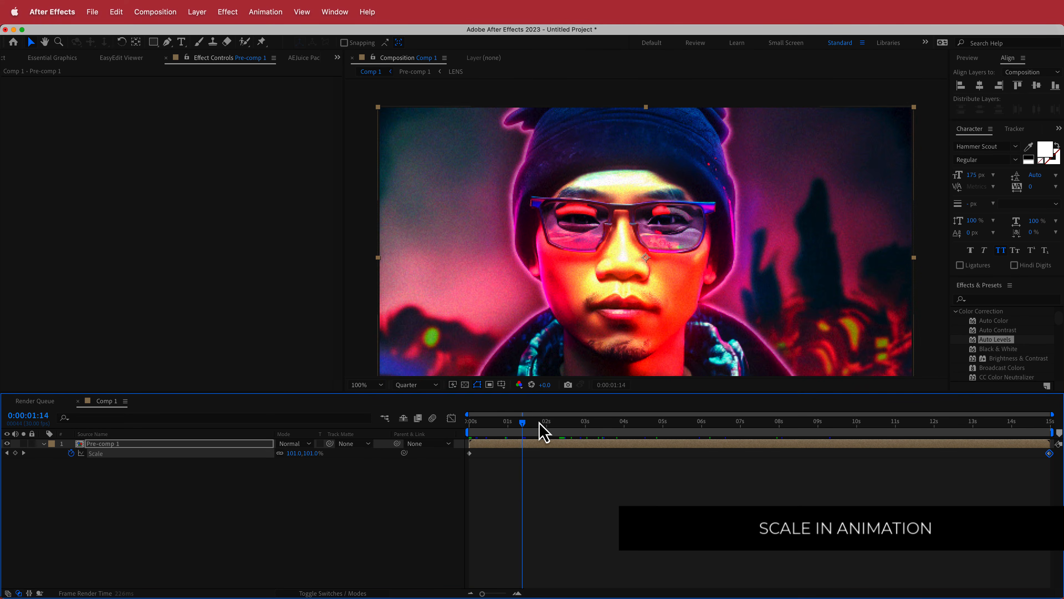
pyautogui.moveTo(543, 432); pyautogui.dragTo(436, 428)
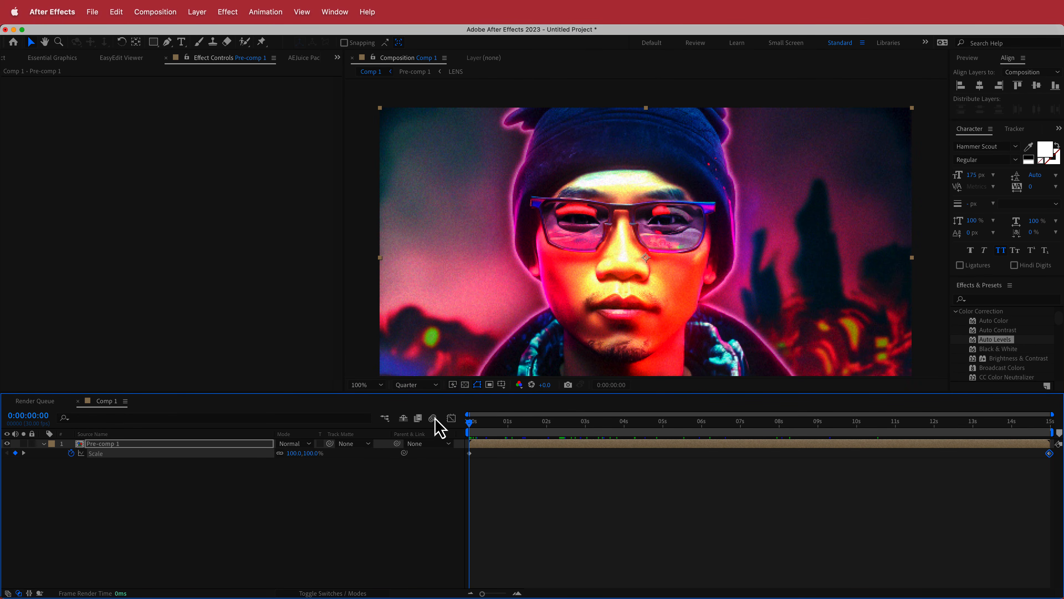
pyautogui.moveTo(507, 430); pyautogui.dragTo(649, 434)
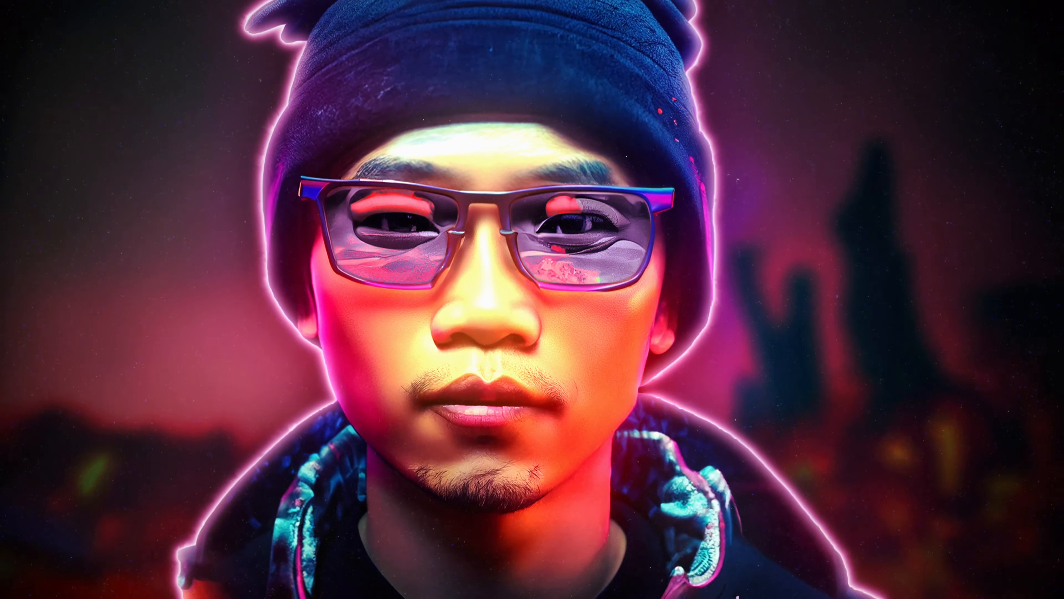